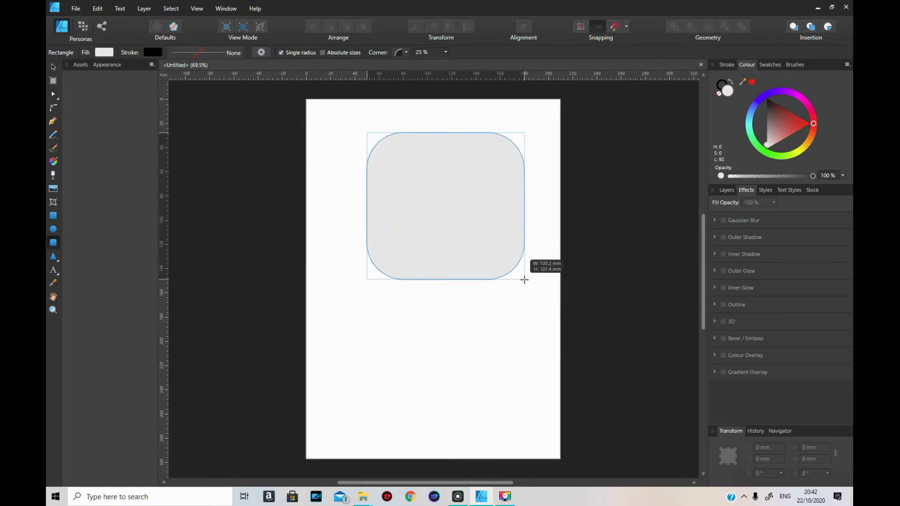
Step: Draw a rounded rectangle about 77 × 173 mm below the first one and move it up to overlap the first's lower edge
drag(375, 242, 469, 451)
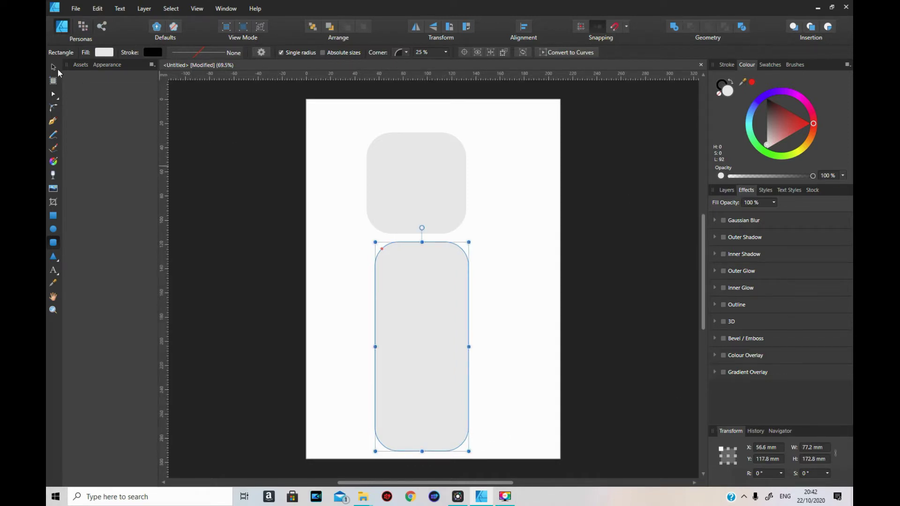
click(53, 71)
drag(419, 346, 412, 305)
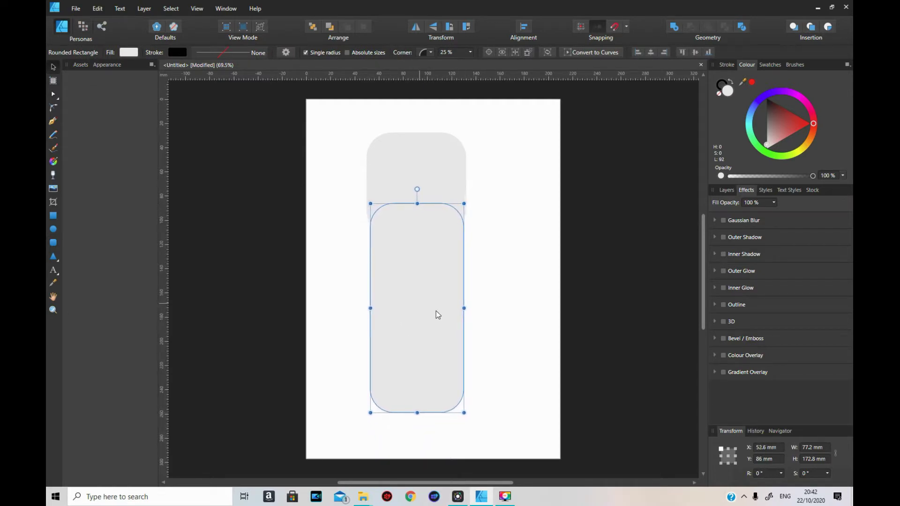
click(494, 326)
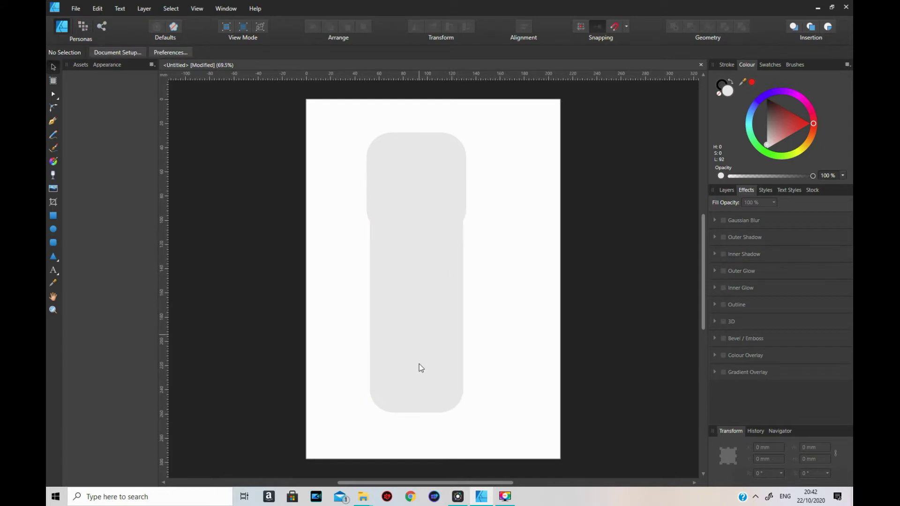
Step: Fill the tall lower rounded rectangle with bright yellow and the shorter upper one with bright green
click(414, 297)
click(797, 153)
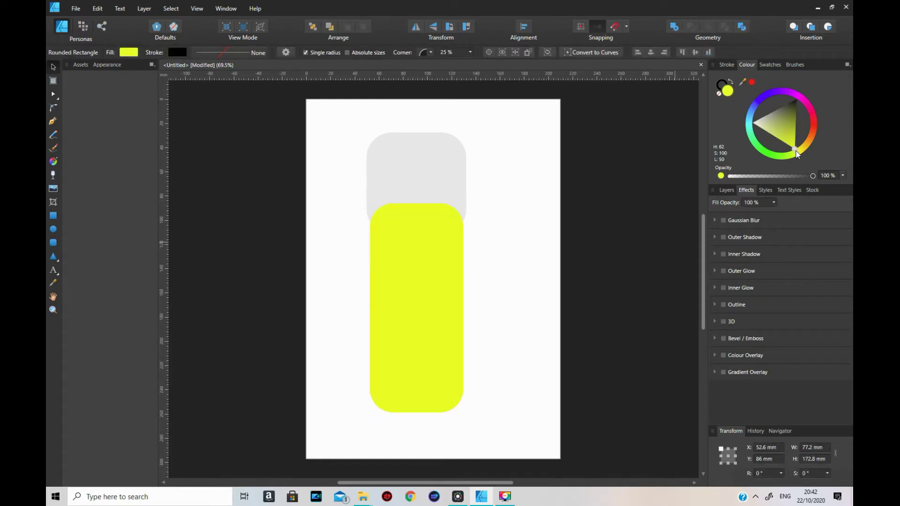
click(422, 172)
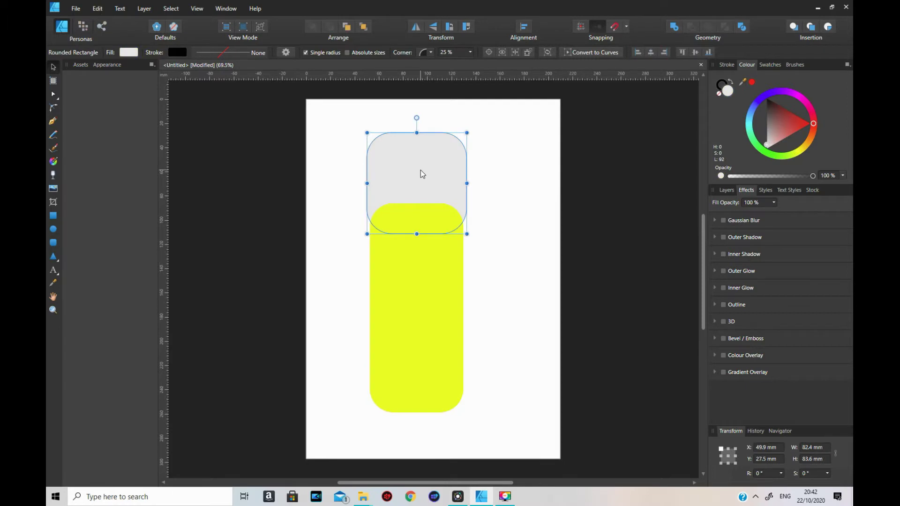
click(767, 156)
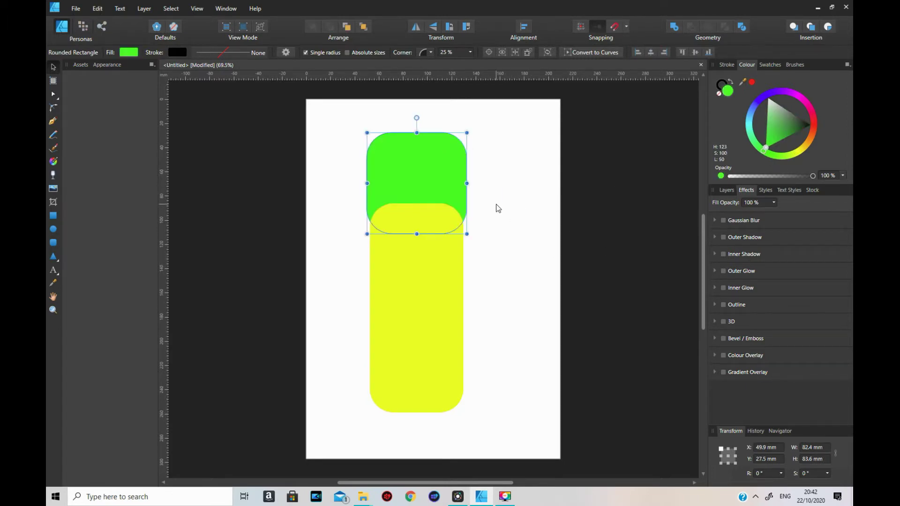
Step: Move the green rounded rectangle to the front so it covers the top of the yellow one
right_click(413, 171)
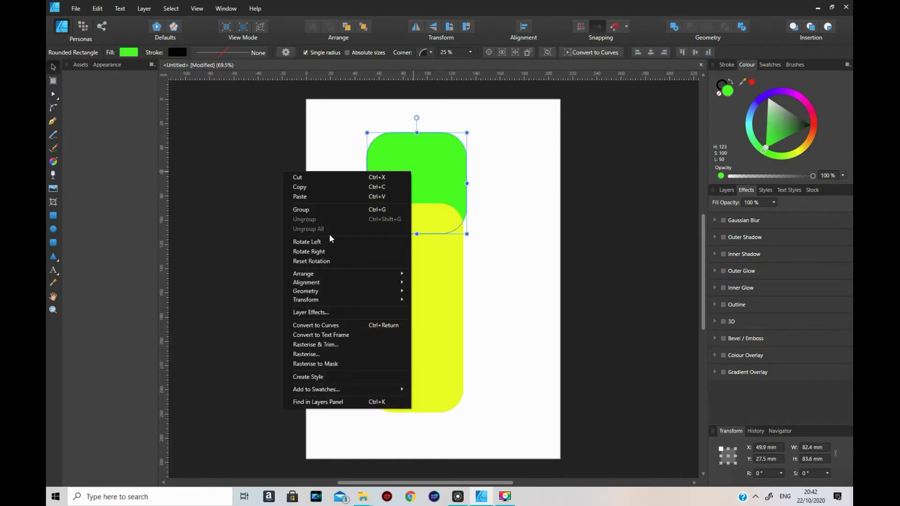
mouse_move(340, 275)
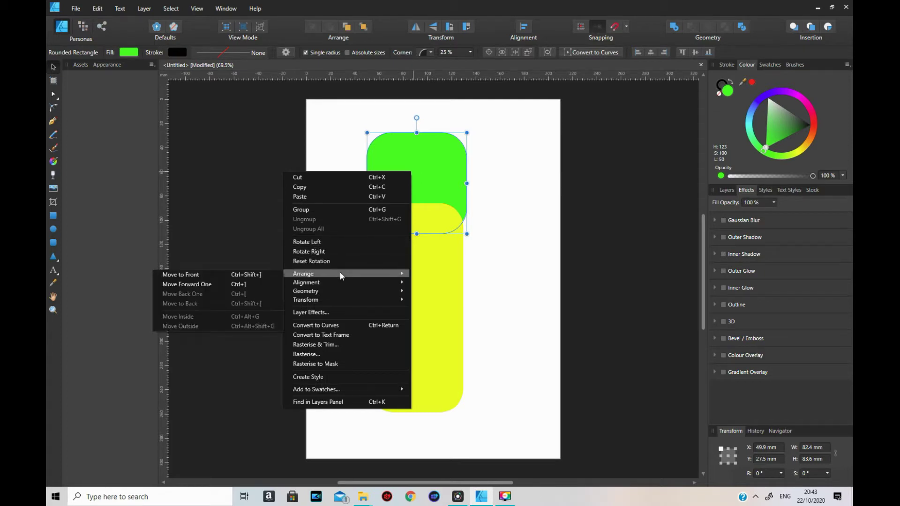
click(220, 275)
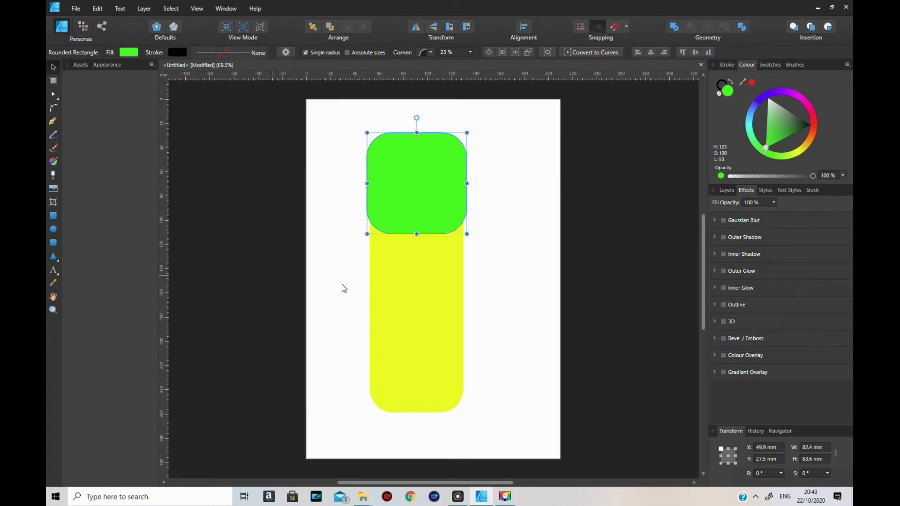
click(544, 314)
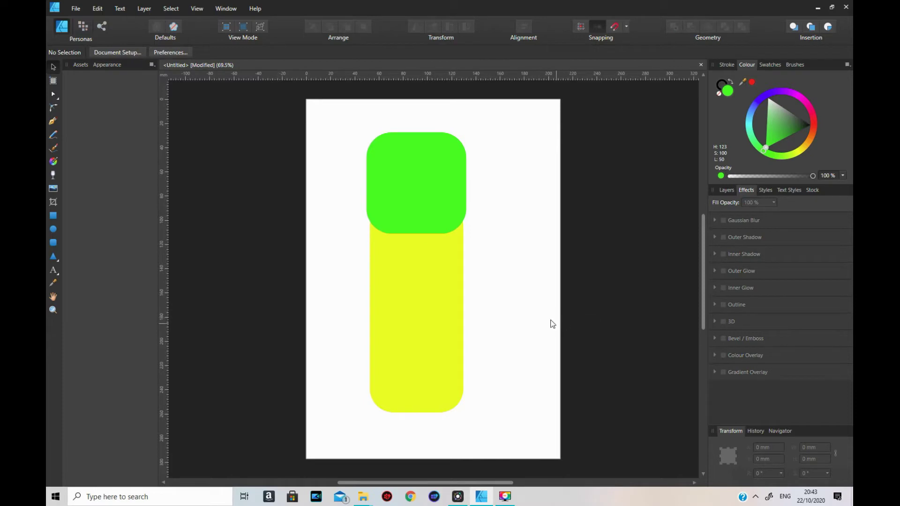
Step: Convert the green cap to curves and bow its top and bottom edges slightly outward with the Node Tool
click(423, 167)
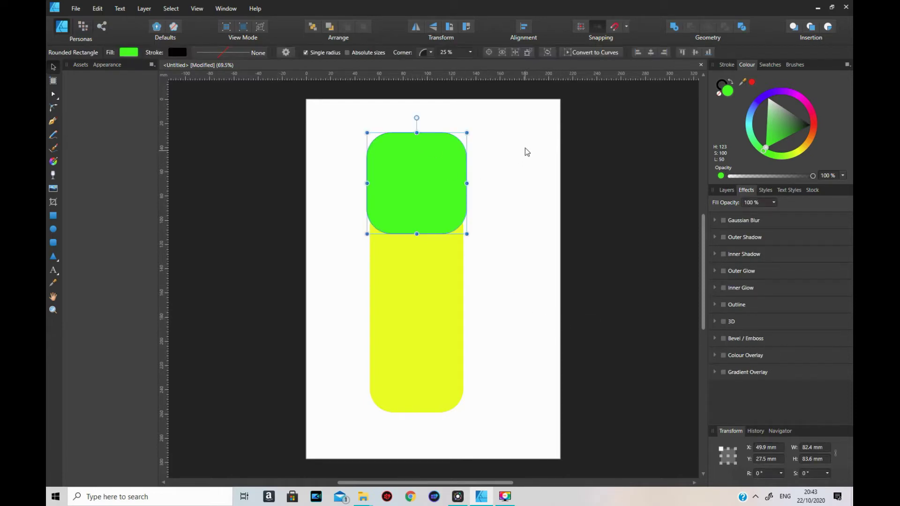
click(612, 53)
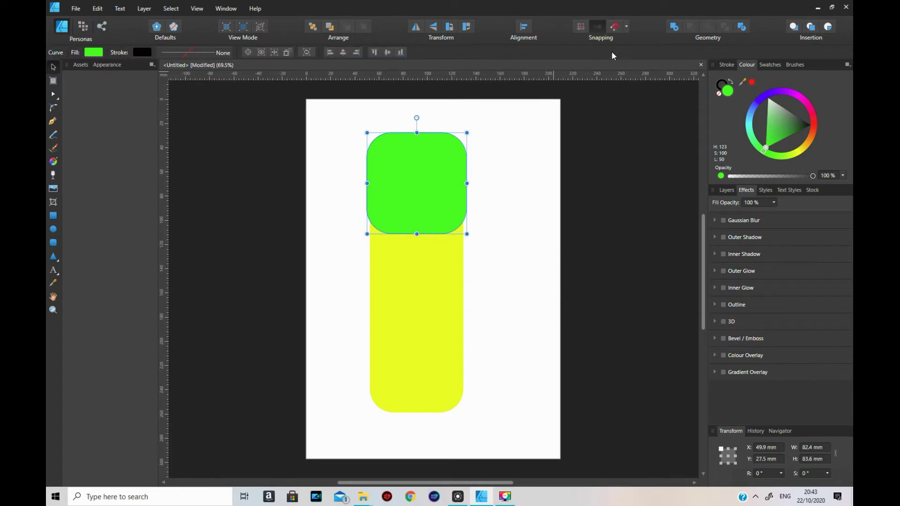
click(56, 97)
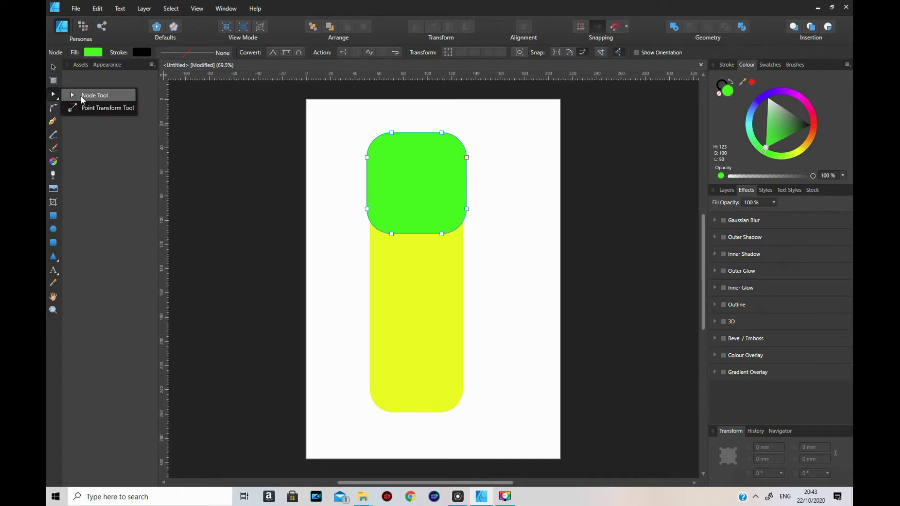
click(109, 99)
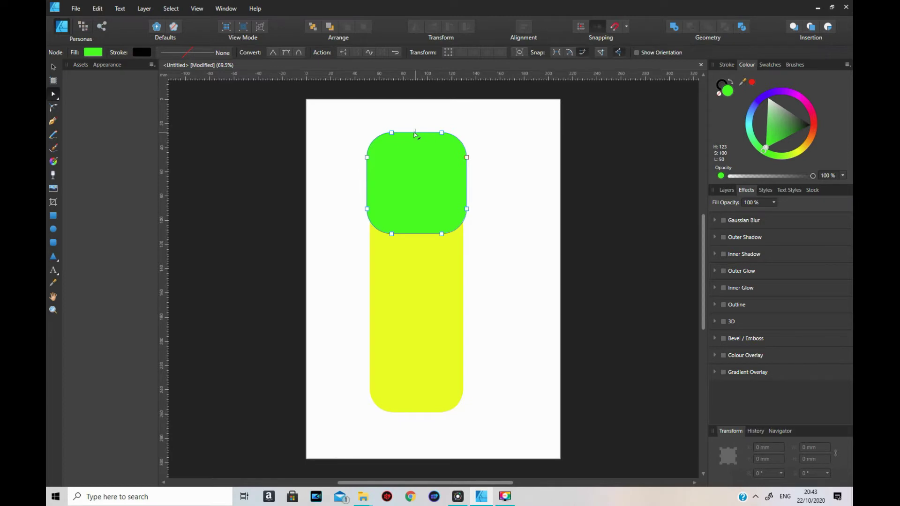
drag(415, 135, 416, 133)
drag(417, 235, 417, 240)
Step: Convert the yellow can body to curves and bow its bottom edge slightly outward
click(420, 408)
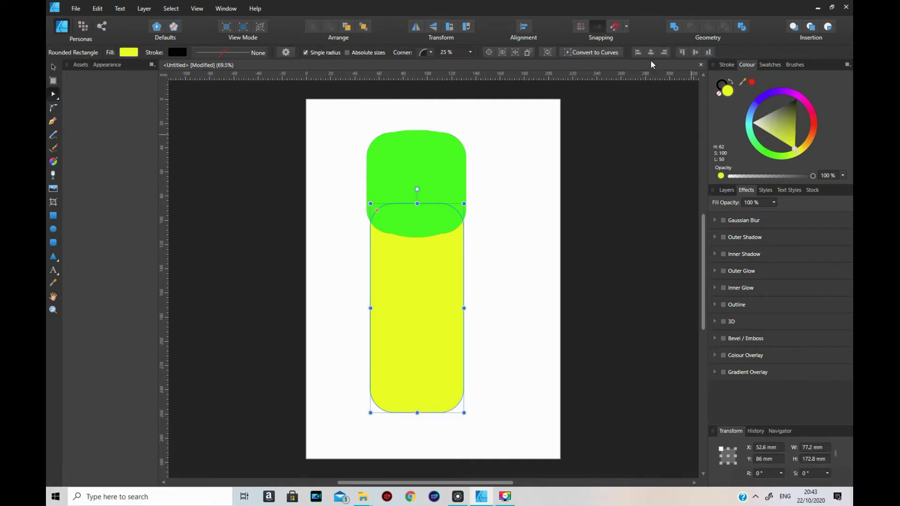
click(597, 55)
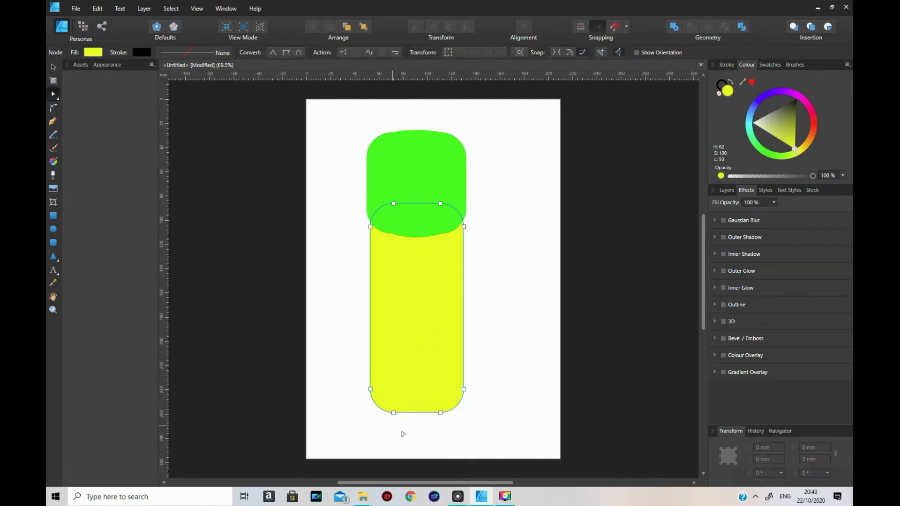
drag(415, 411, 416, 419)
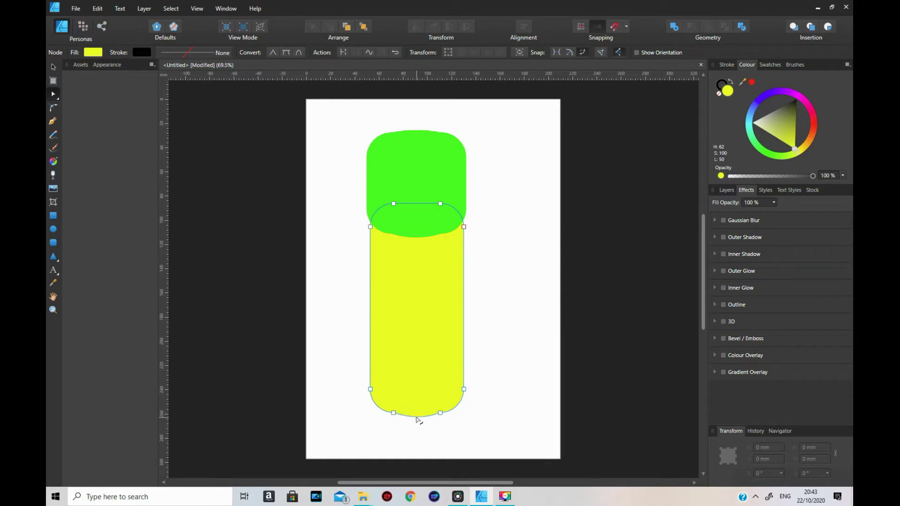
click(521, 382)
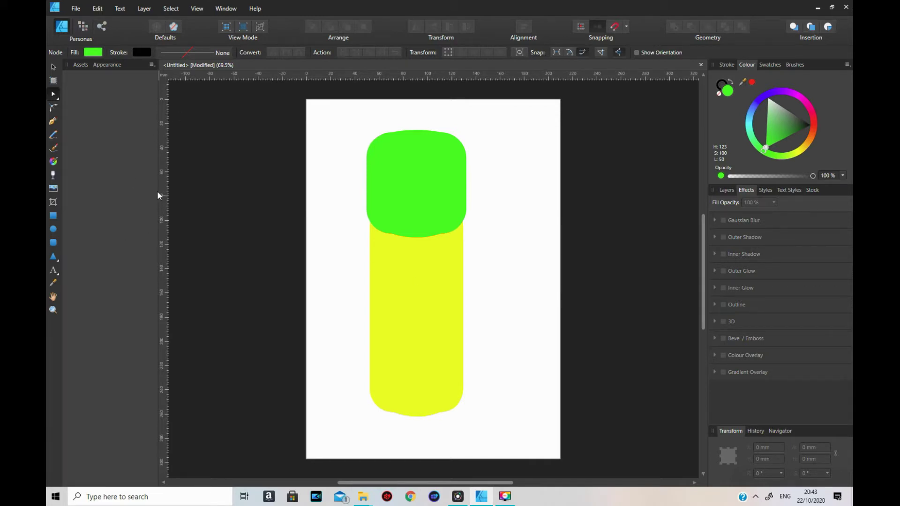
Step: Place the beetle image G0100431.png on the yellow can body at about 21 × 60 mm
click(53, 188)
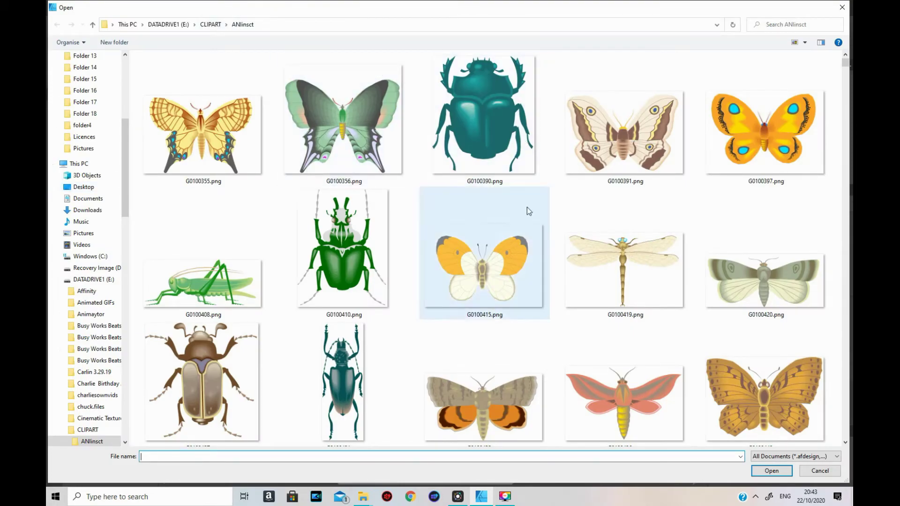
click(354, 364)
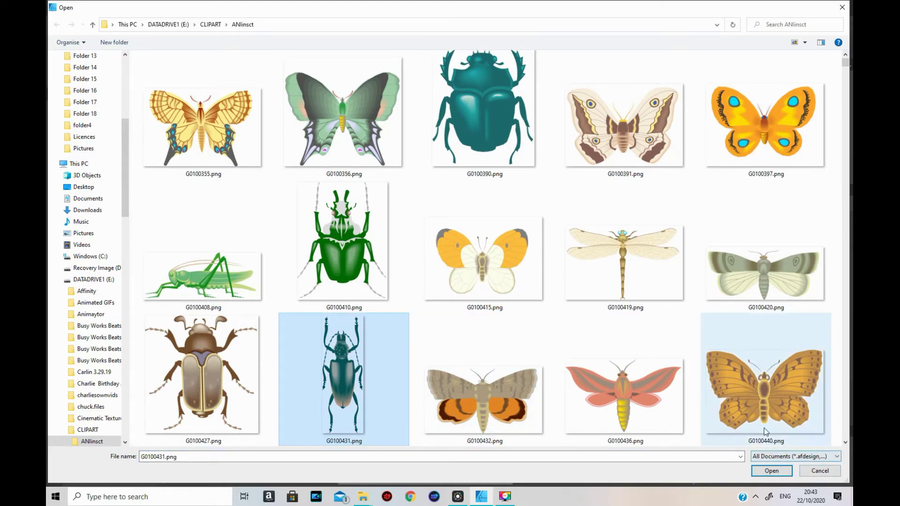
click(771, 471)
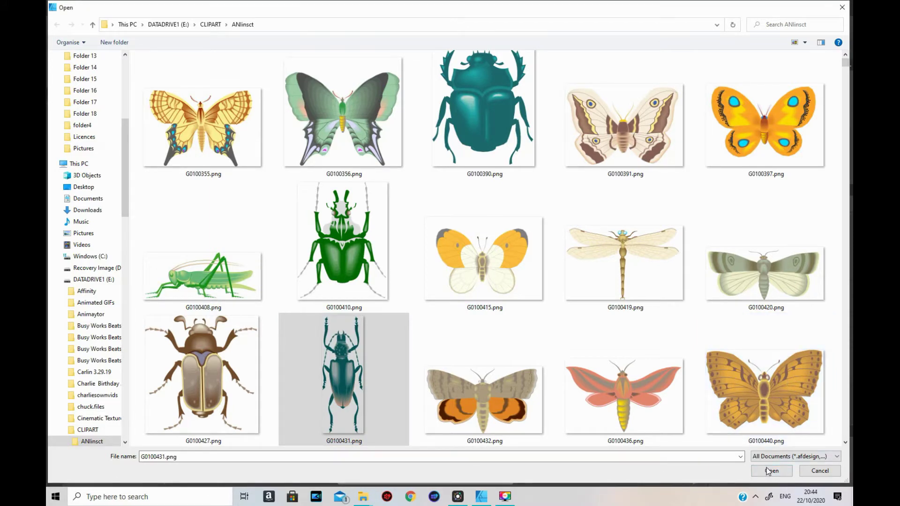
click(766, 468)
drag(406, 274, 423, 337)
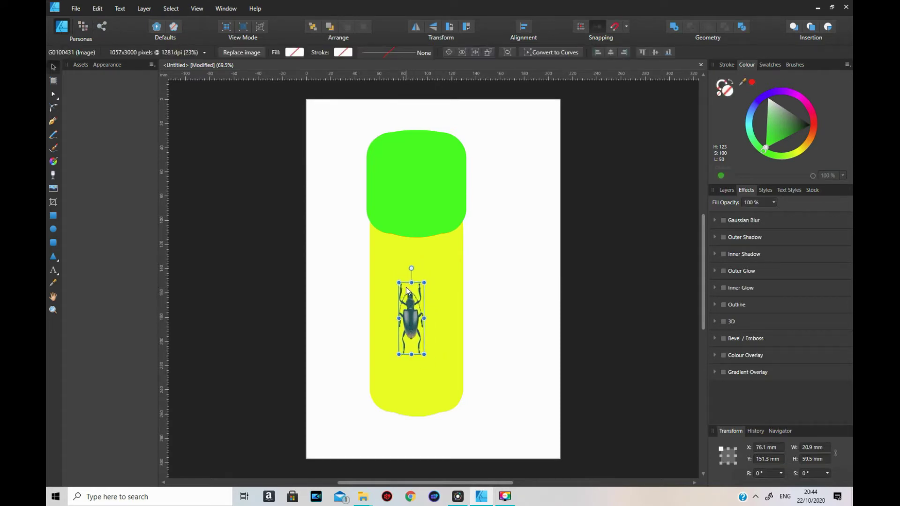
Step: Shrink the beetle image to about 12.5 × 35 mm and centre it on the yellow body
drag(399, 282, 403, 293)
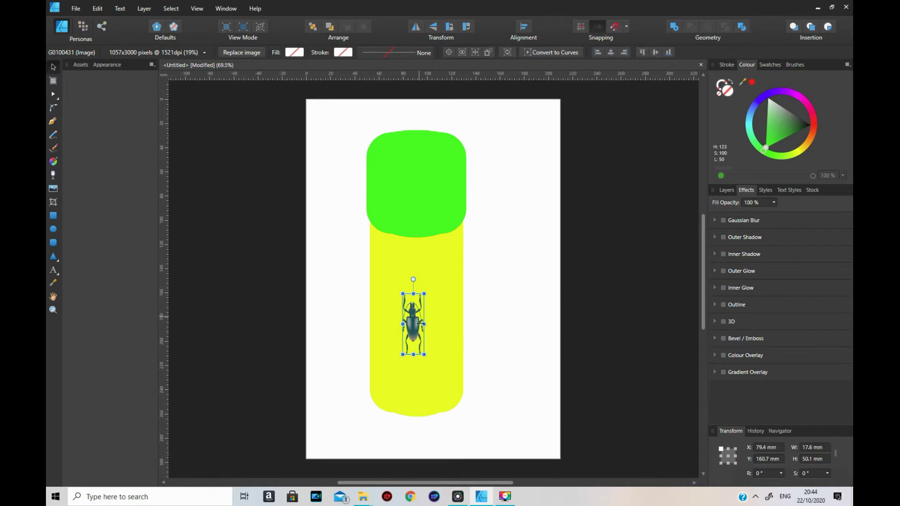
drag(409, 300, 417, 309)
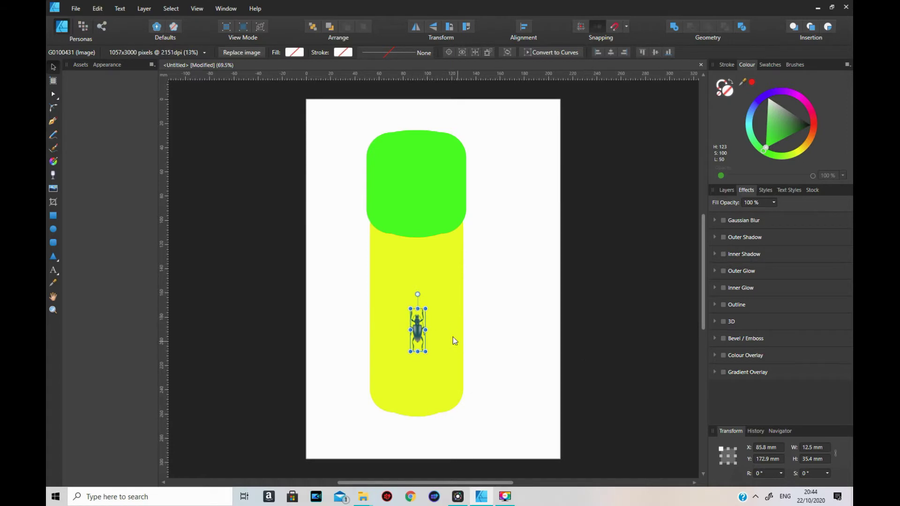
drag(416, 330, 417, 318)
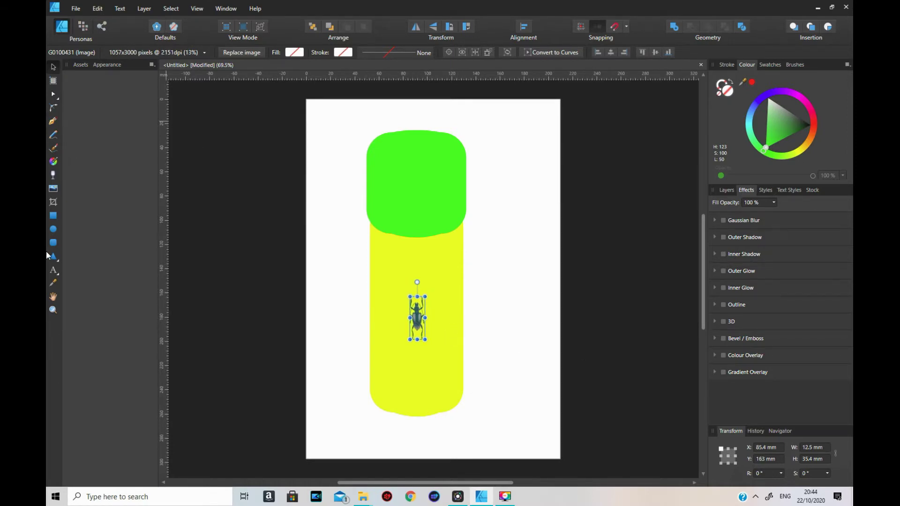
Step: Add the artistic text "Insect Spray" on two lines above the beetle in Arial at about 46 pt
click(54, 270)
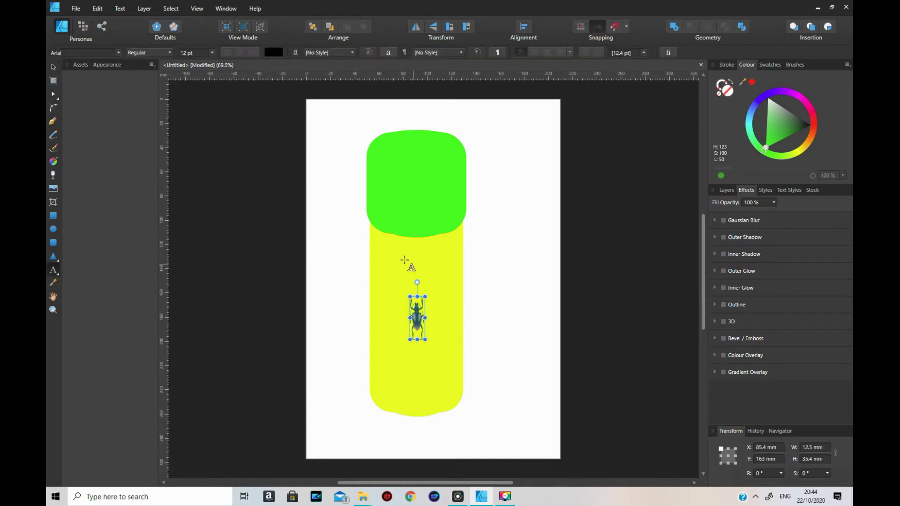
drag(391, 248, 402, 265)
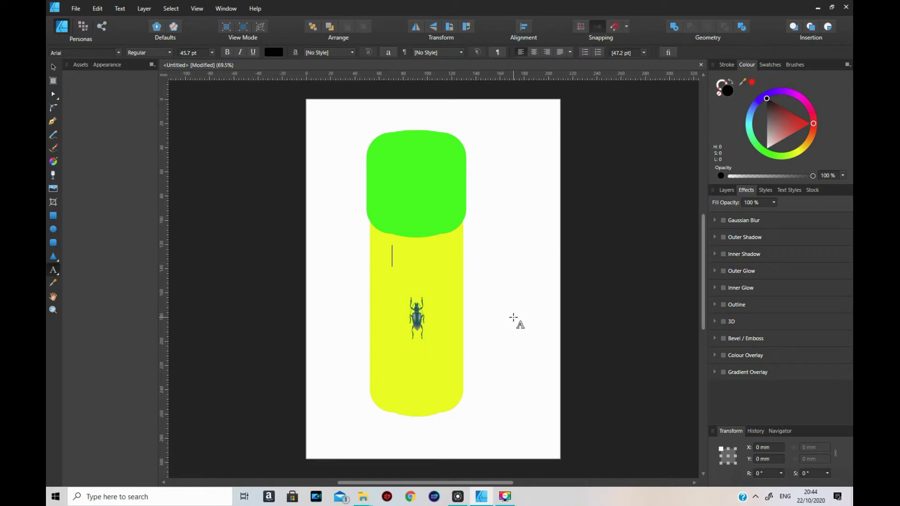
text(Insect )
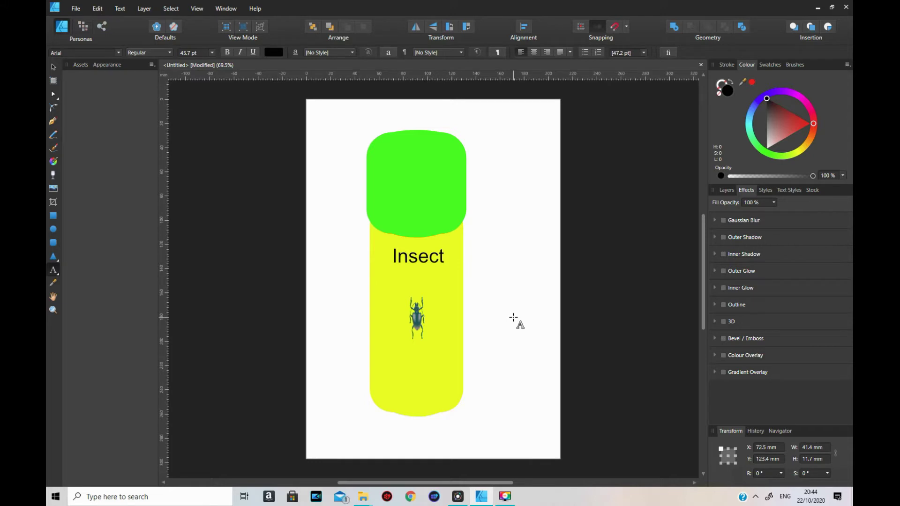
text(Spray)
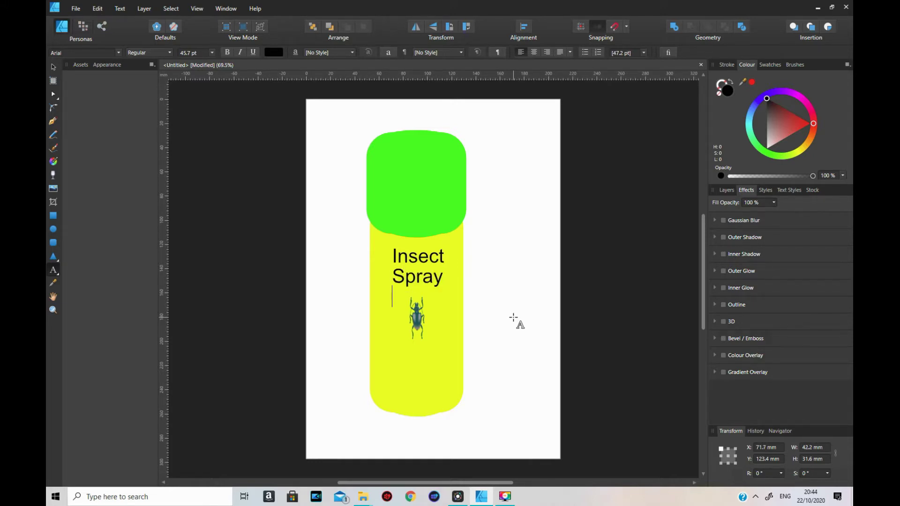
key(Escape)
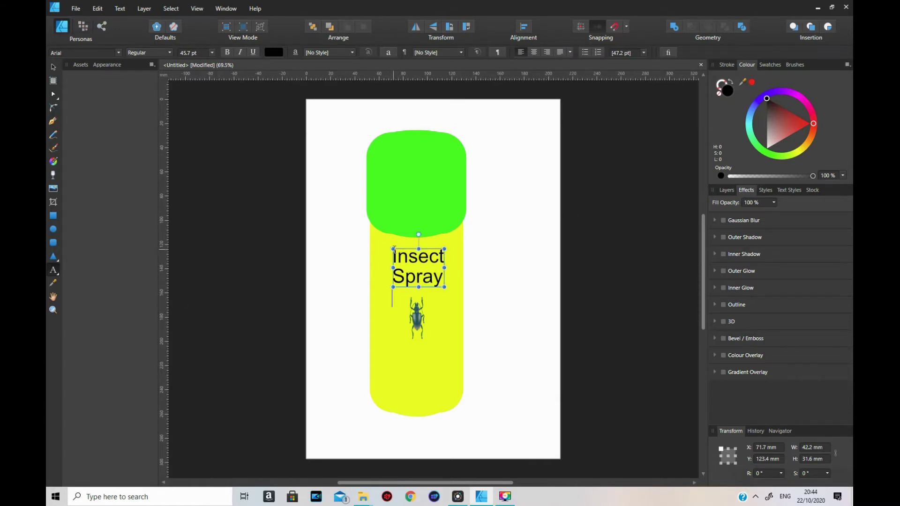
Step: Scale the "Insect Spray" text down to about 31 pt and centre it above the beetle
mouse_move(392, 255)
mouse_down()
mouse_move(408, 257)
mouse_move(397, 257)
mouse_up()
drag(444, 277, 434, 278)
click(54, 68)
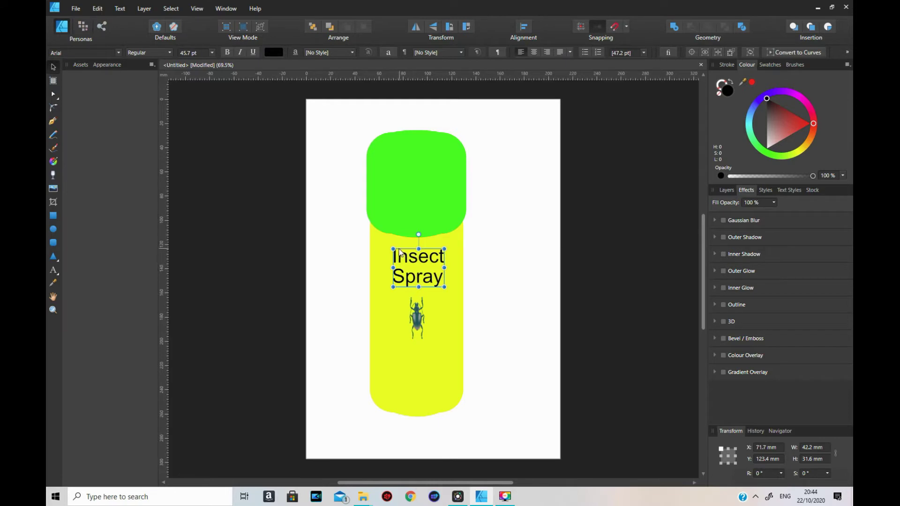
drag(393, 249, 423, 280)
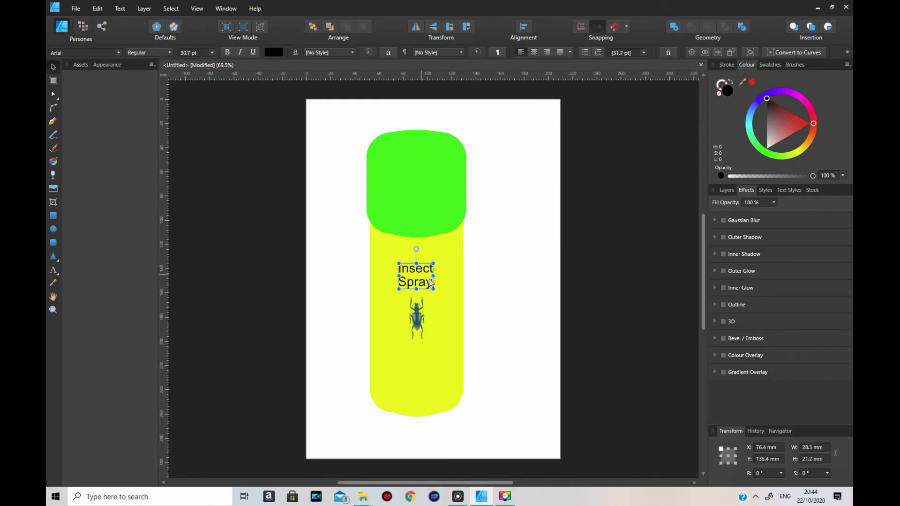
click(599, 374)
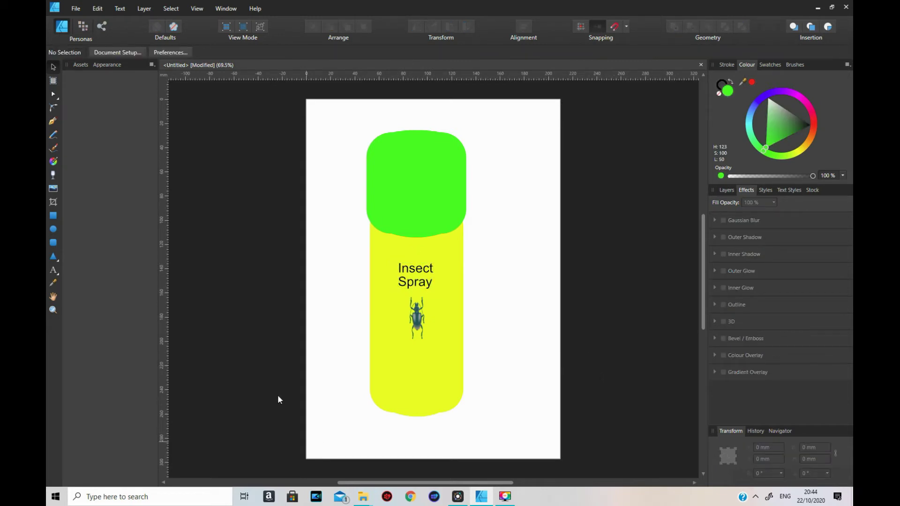
Step: Draw a triangle about 20 × 30 mm on the blank page area to the left of the can's lower body
click(53, 257)
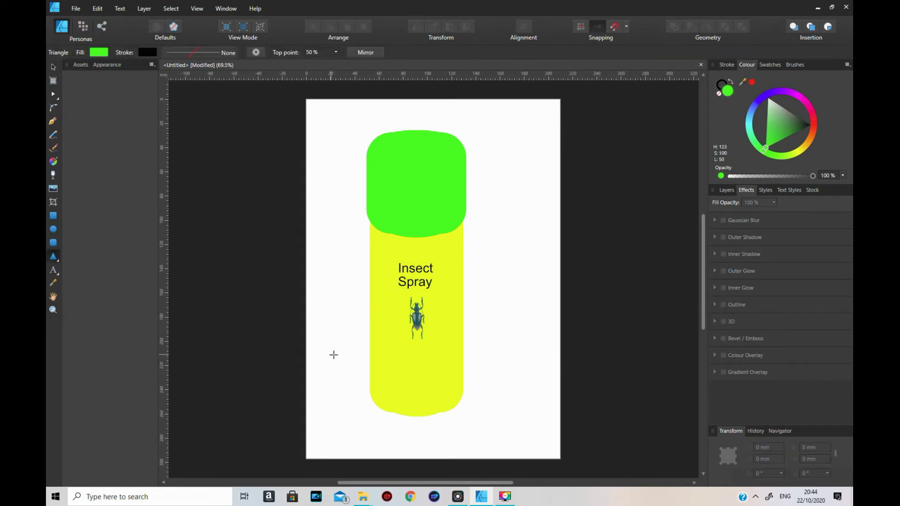
drag(337, 350, 360, 387)
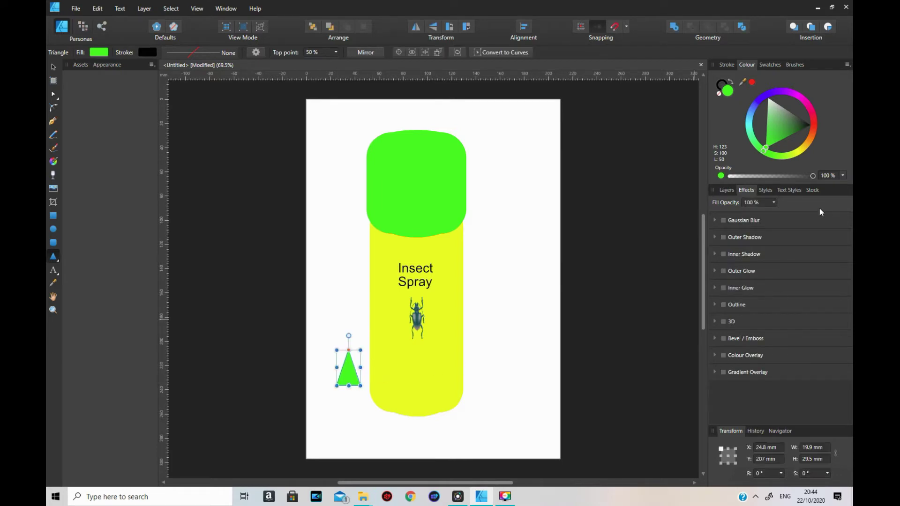
Step: Fill the triangle beside the can with red and paste a copy of it in the same place
click(814, 131)
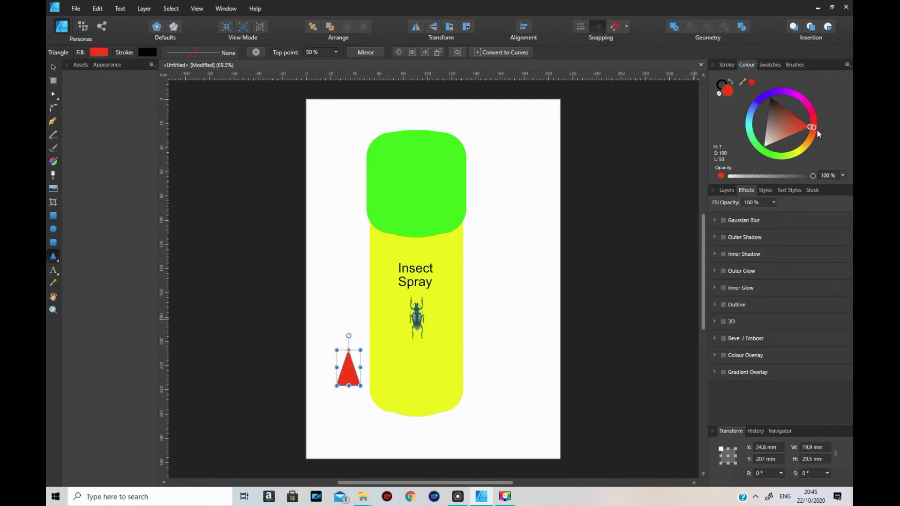
click(806, 127)
right_click(349, 377)
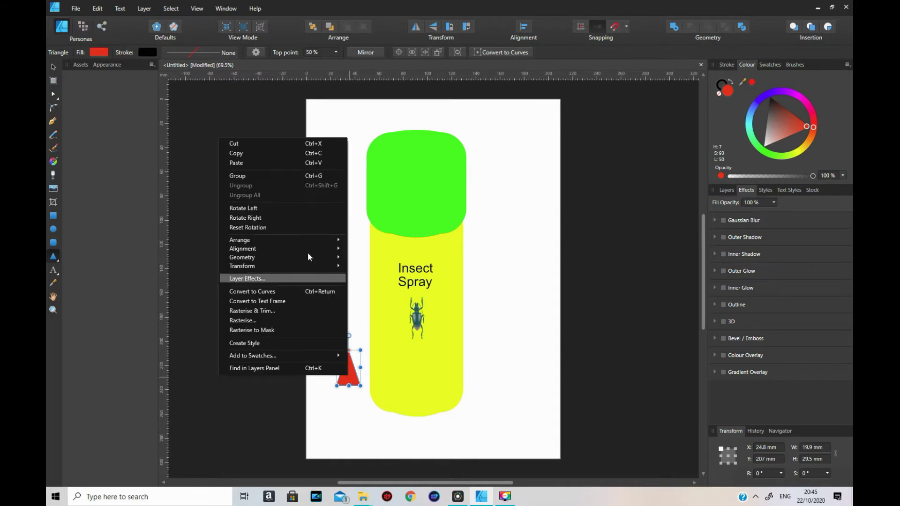
click(269, 155)
right_click(345, 373)
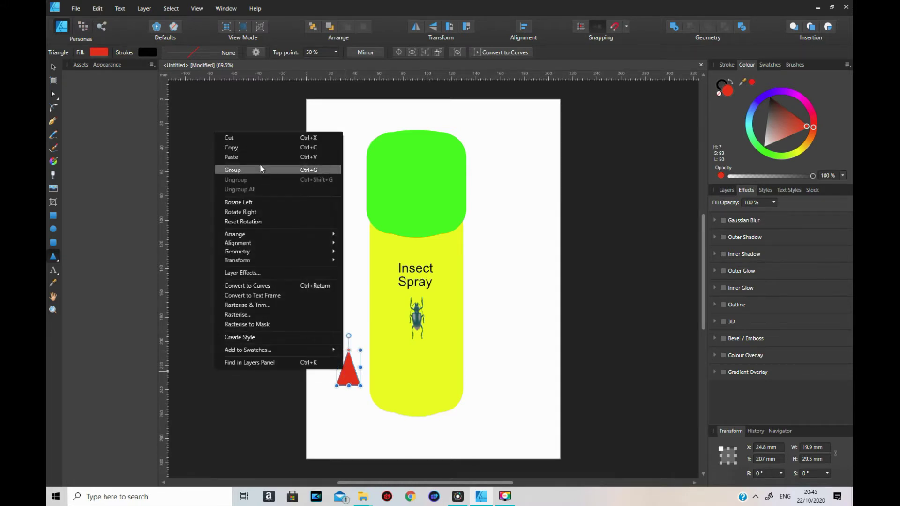
click(259, 156)
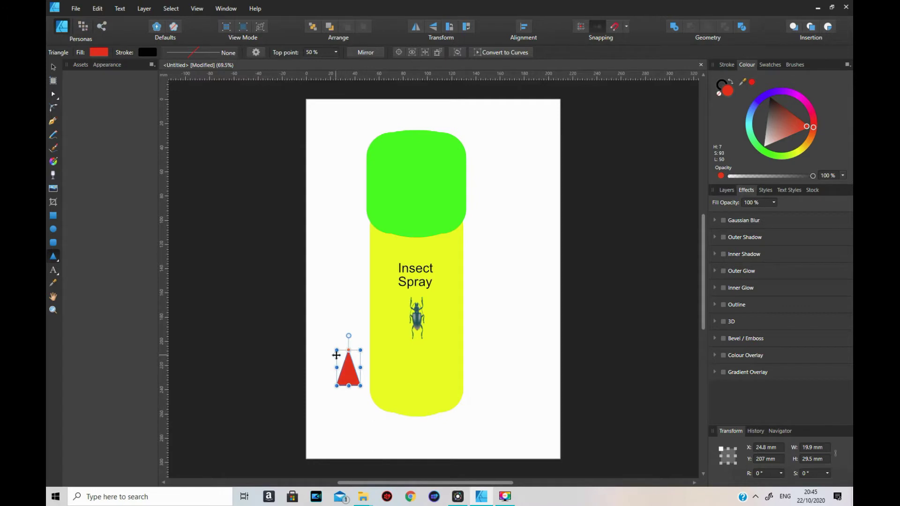
Step: Turn the copied triangle into a yellow inner triangle about 10.7 × 19.5 mm, centred inside the red one
drag(335, 349, 346, 359)
click(799, 152)
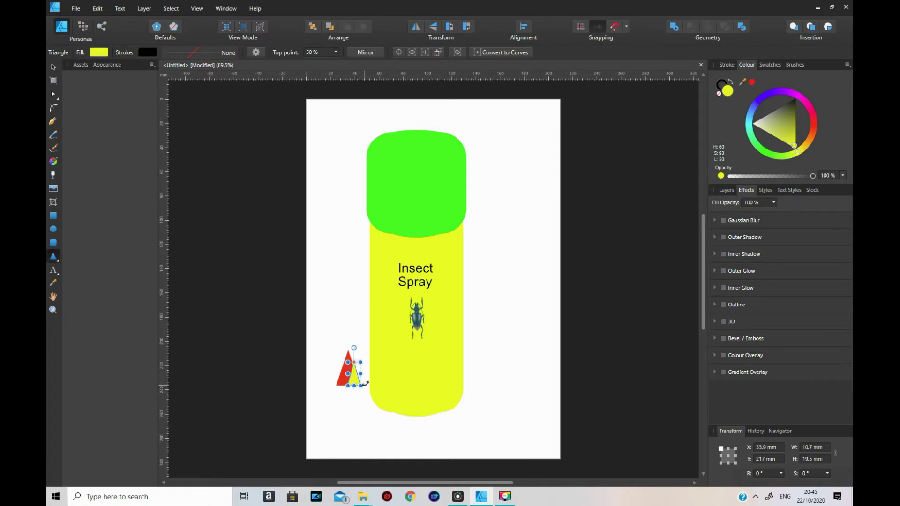
click(53, 68)
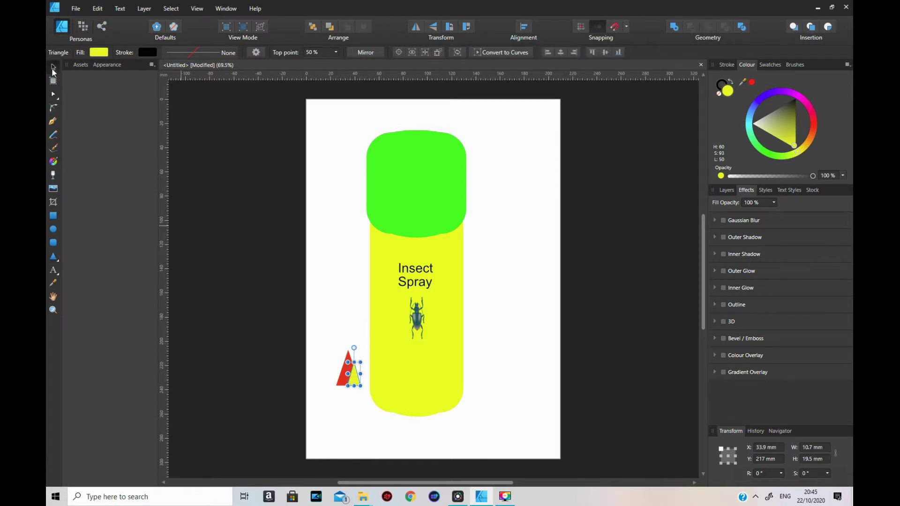
drag(356, 382, 349, 379)
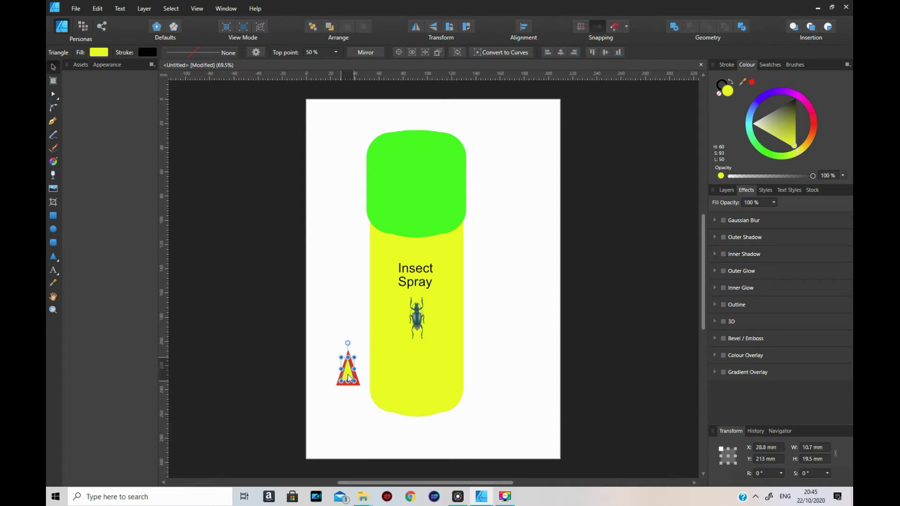
click(319, 402)
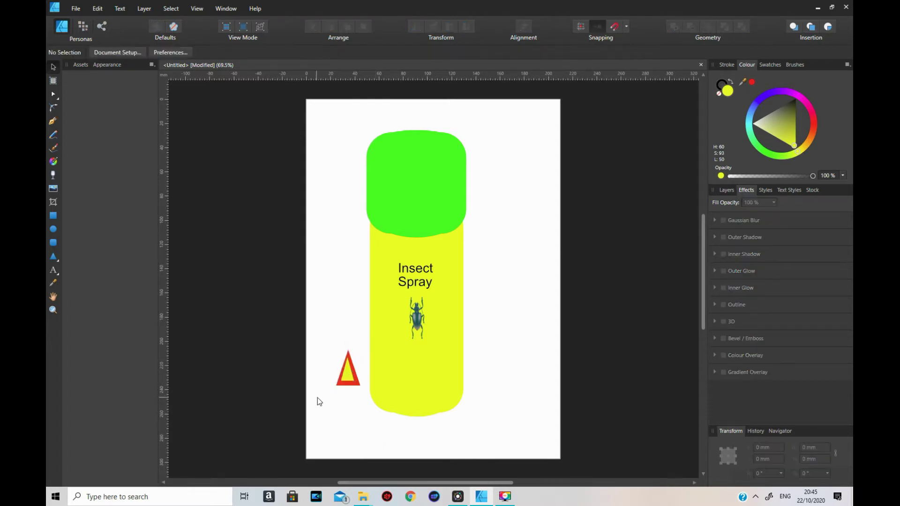
click(348, 378)
drag(350, 380, 351, 383)
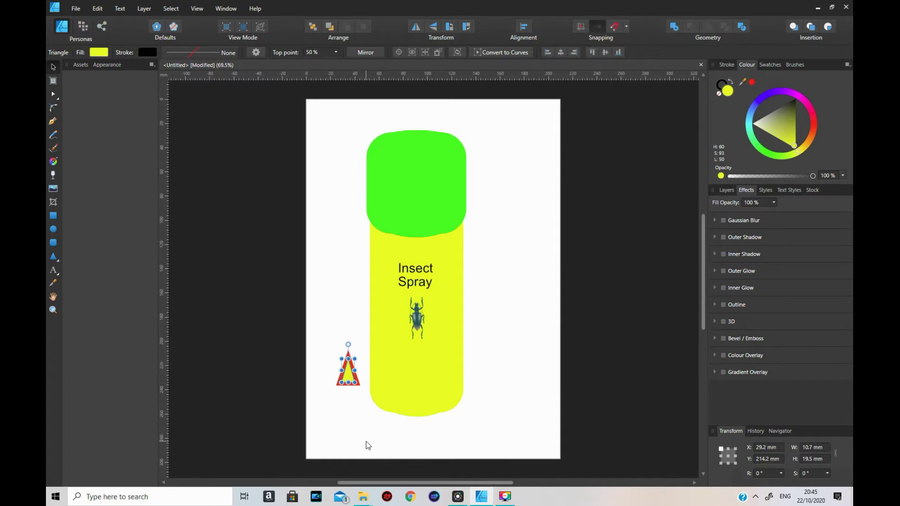
click(366, 441)
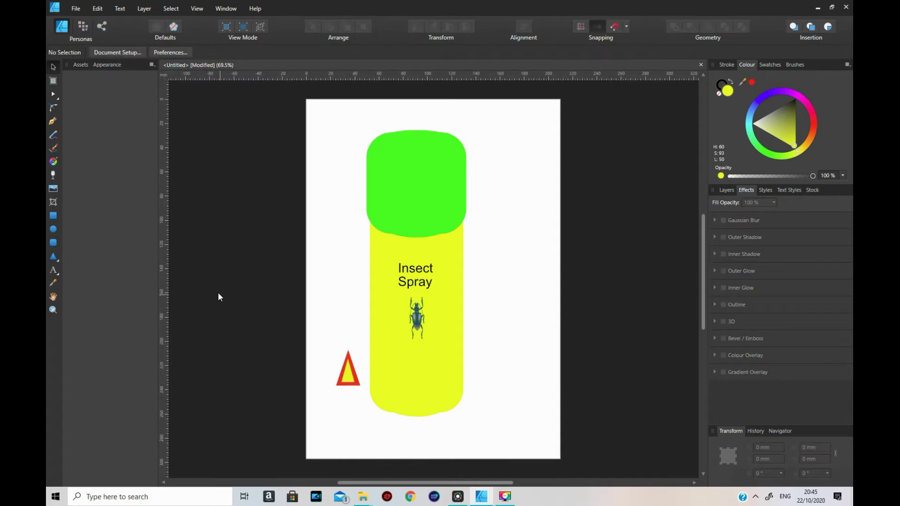
Step: Group the two triangles and place the group, scaled to about 15.5 × 13.9 mm, in the lower left of the yellow body
drag(299, 321, 367, 424)
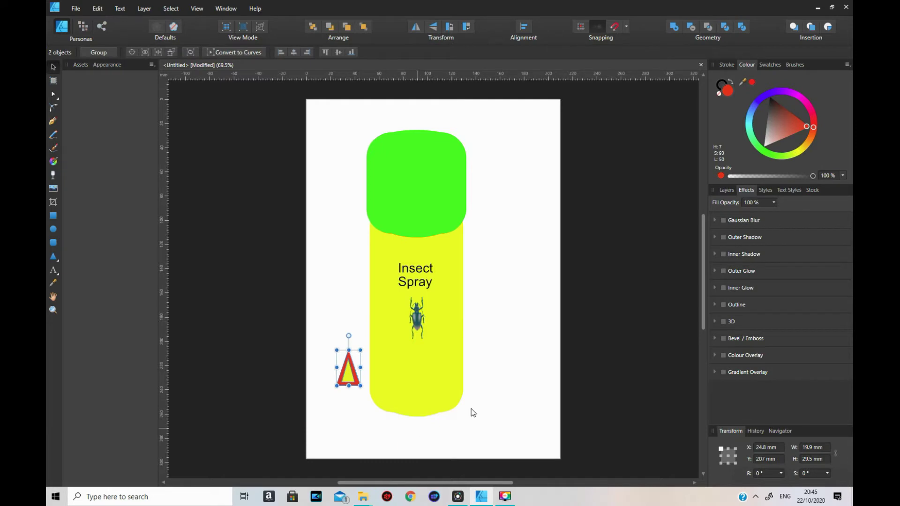
right_click(350, 379)
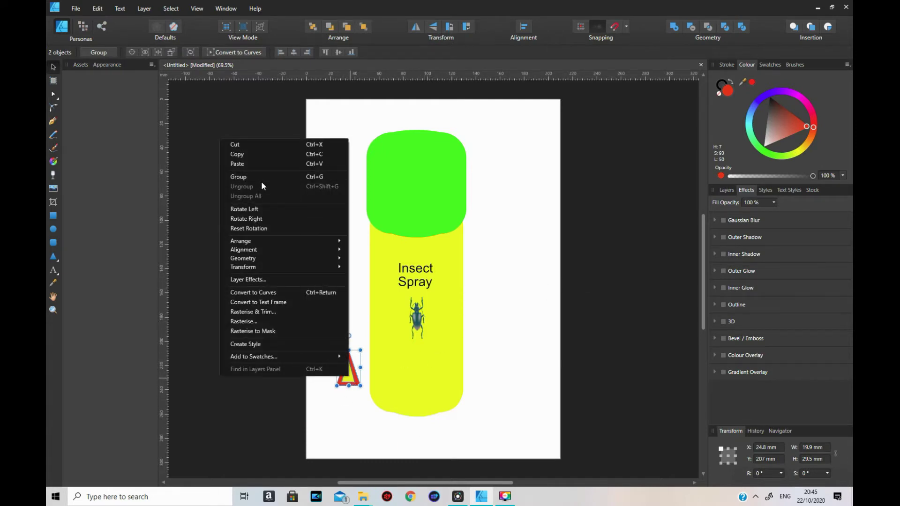
click(260, 180)
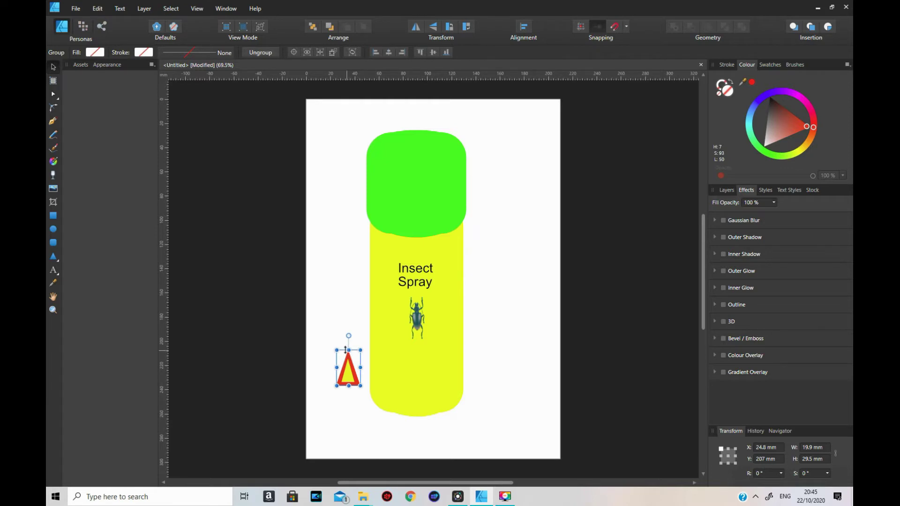
drag(349, 350, 355, 376)
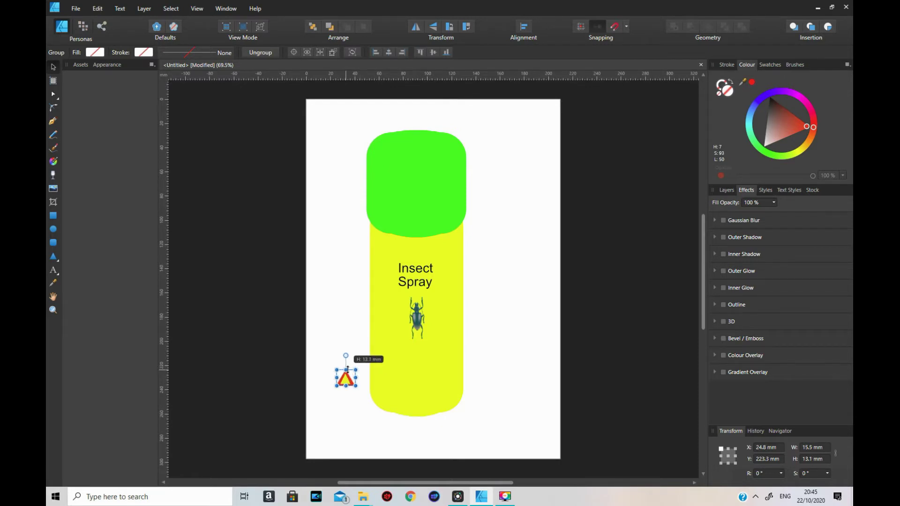
mouse_move(346, 380)
mouse_down()
mouse_move(392, 392)
mouse_move(385, 394)
mouse_up()
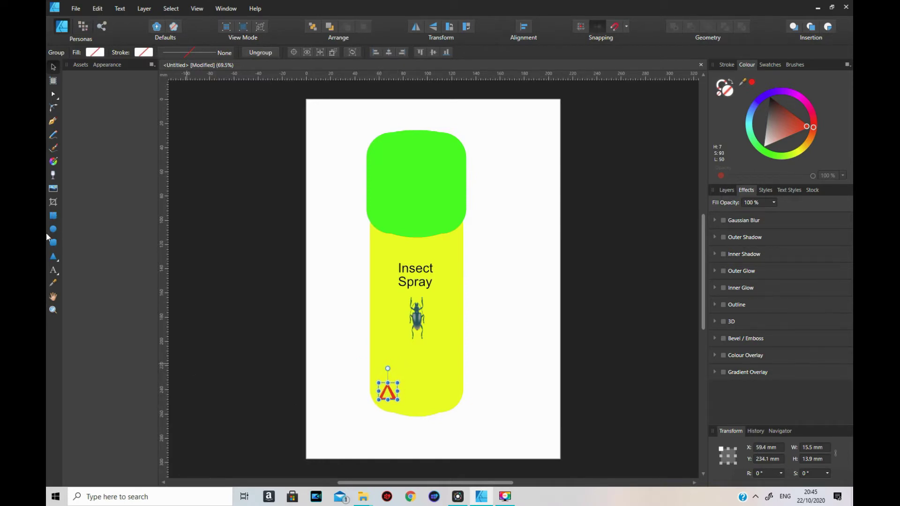
Step: Add the artistic text "IRRITANT" in Arial, scaled to 12 pt, just to the right of the warning triangle
click(54, 276)
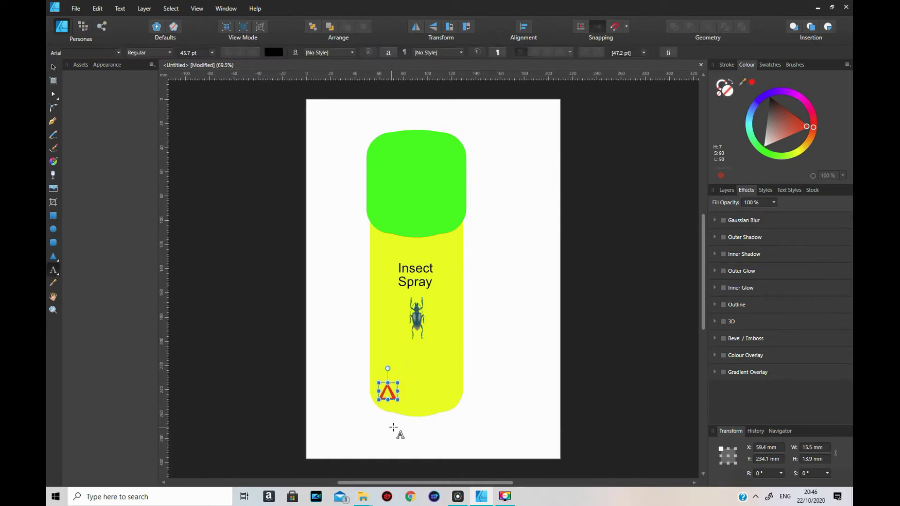
click(408, 392)
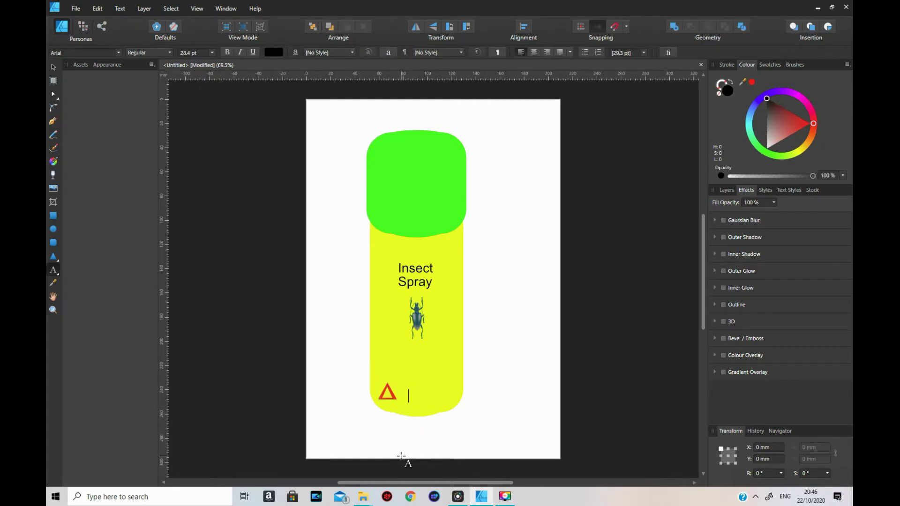
text(IR)
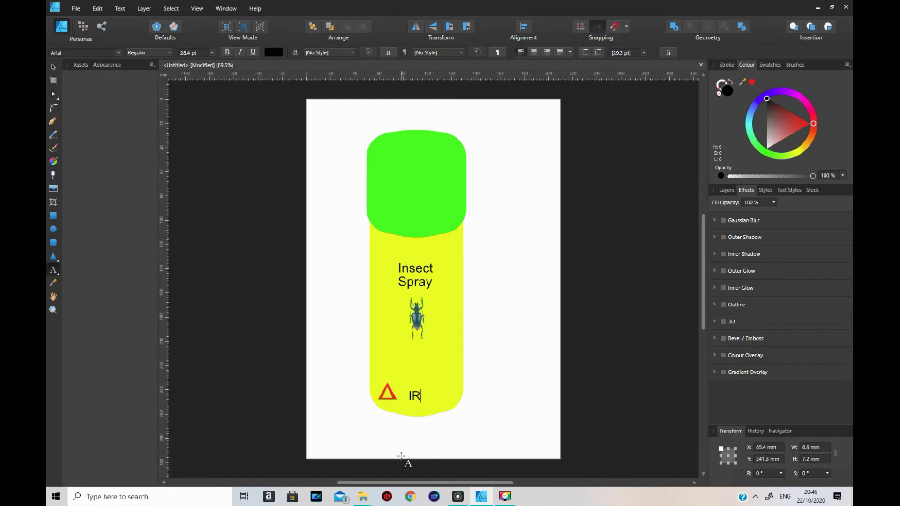
text(RITANT)
key(Escape)
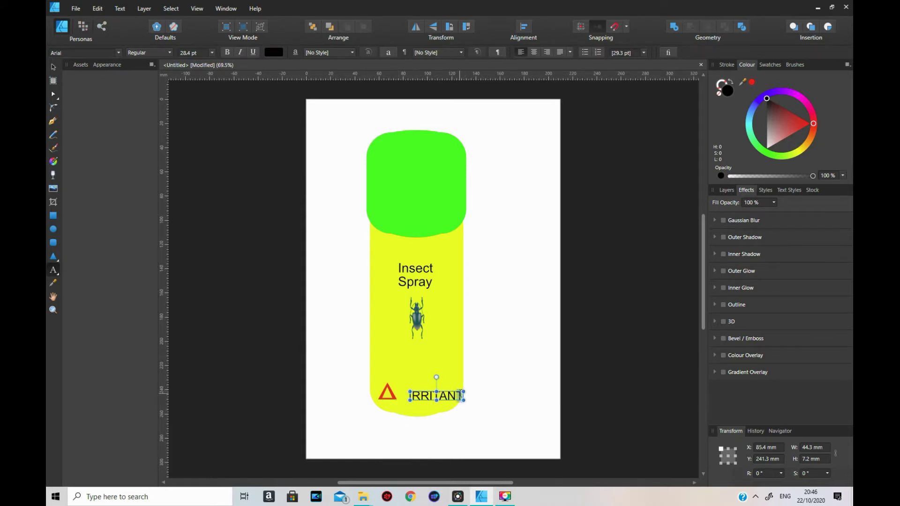
drag(462, 392, 432, 402)
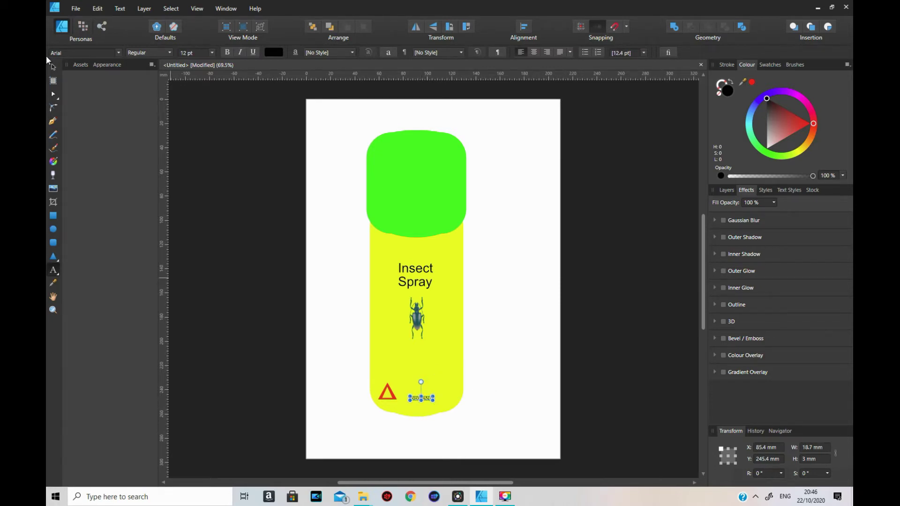
click(53, 67)
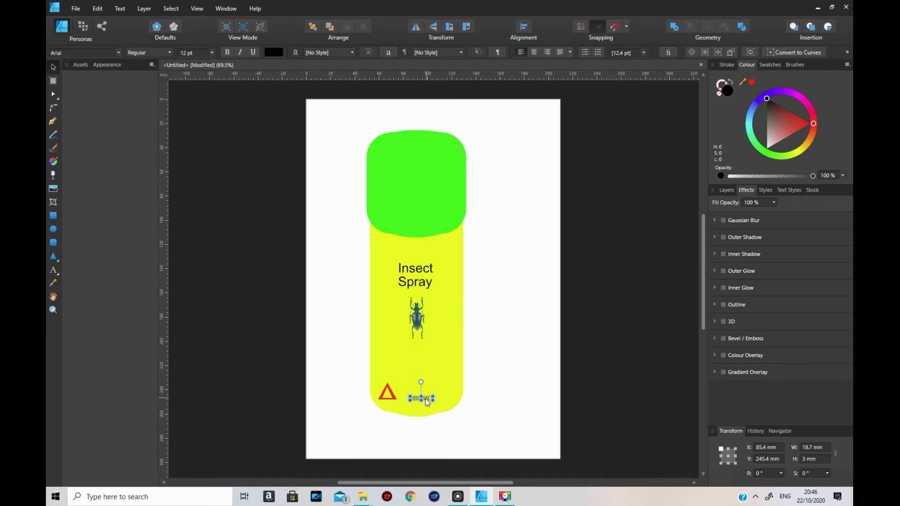
drag(424, 398, 416, 396)
Step: Shrink the warning triangle group to about 8.1 × 7.3 mm, keeping it beside the "IRRITANT" text
click(387, 396)
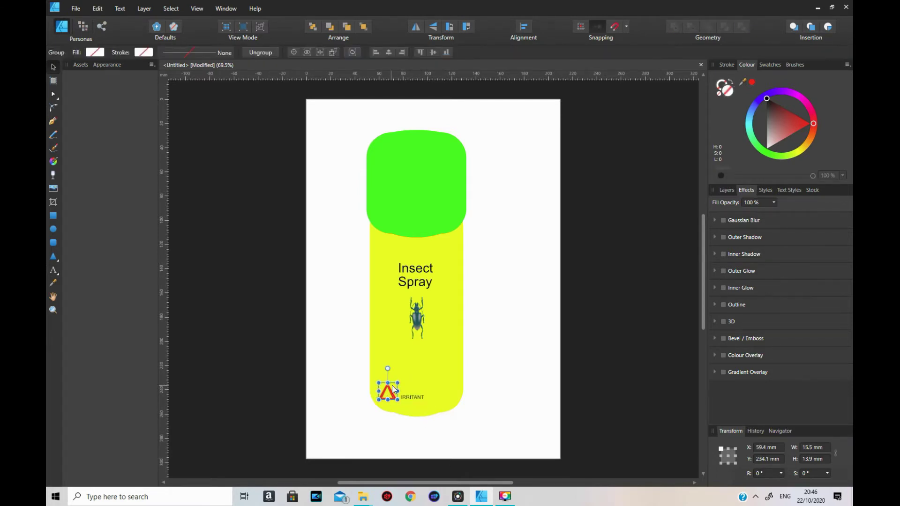
drag(380, 383, 389, 390)
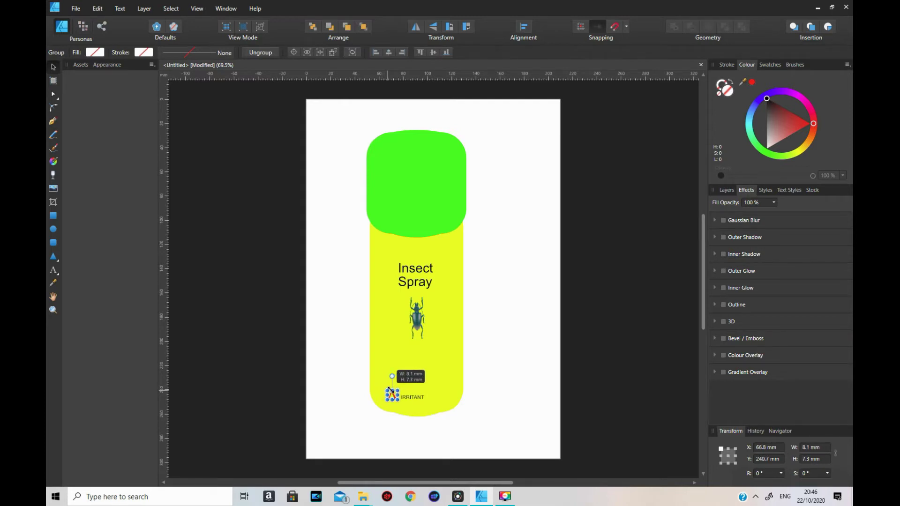
click(534, 435)
Step: Move the "IRRITANT" text and the warning triangle side by side to the bottom centre of the yellow body
mouse_move(418, 400)
mouse_down()
mouse_move(433, 411)
mouse_move(426, 405)
mouse_up()
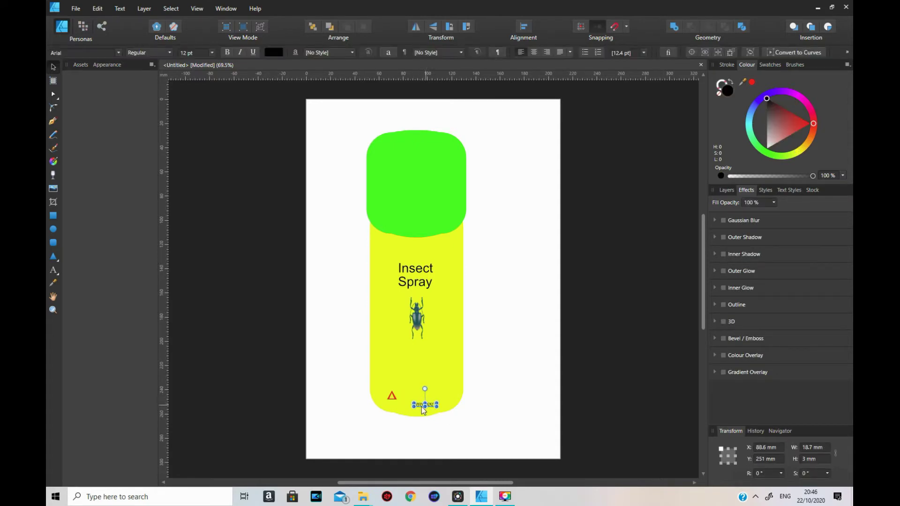
click(392, 397)
drag(392, 399, 403, 404)
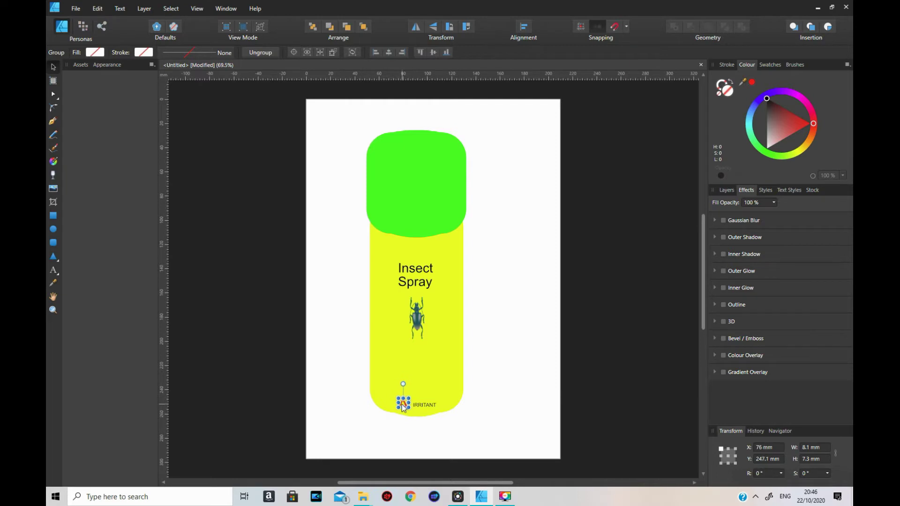
click(499, 415)
Step: Move the beetle image and the "Insect Spray" text down about 28 mm on the yellow body
click(418, 322)
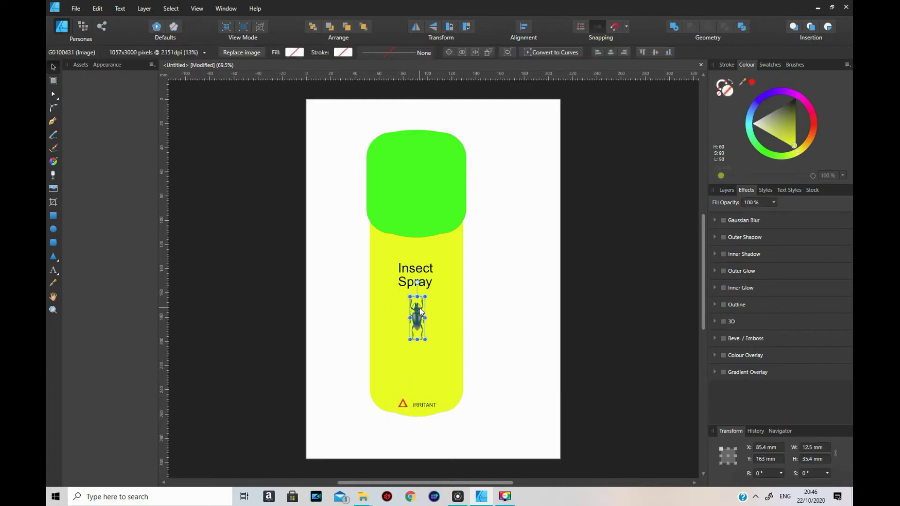
drag(418, 323, 420, 356)
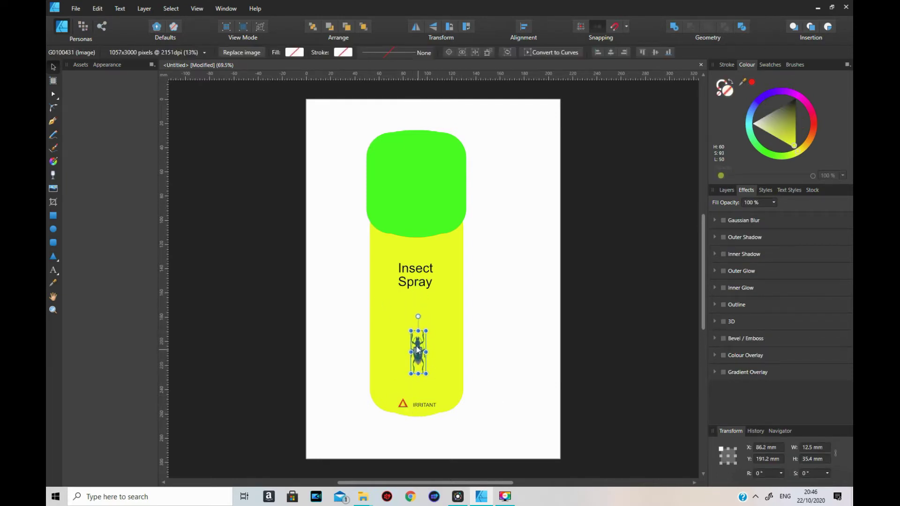
click(416, 278)
drag(415, 287, 415, 312)
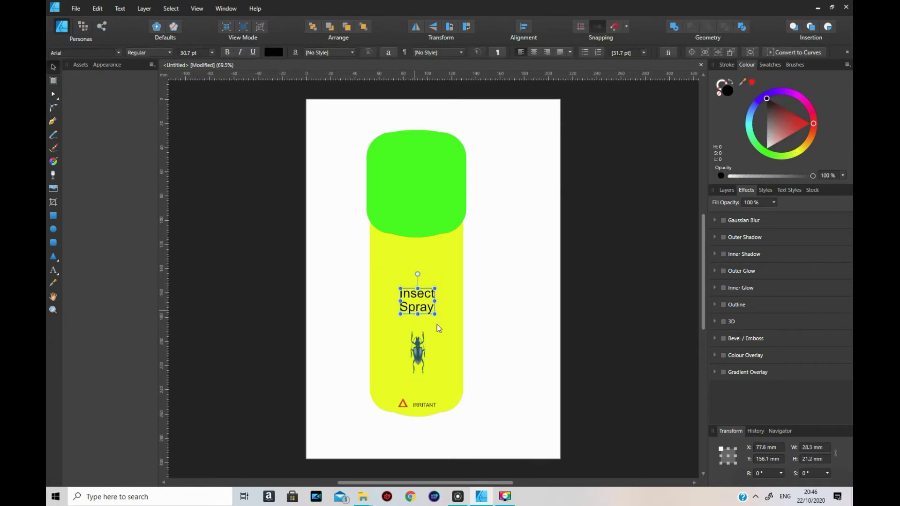
Step: Draw a rectangle about 61 × 103.5 mm over the "Insect Spray" text and beetle and fill it red
click(53, 217)
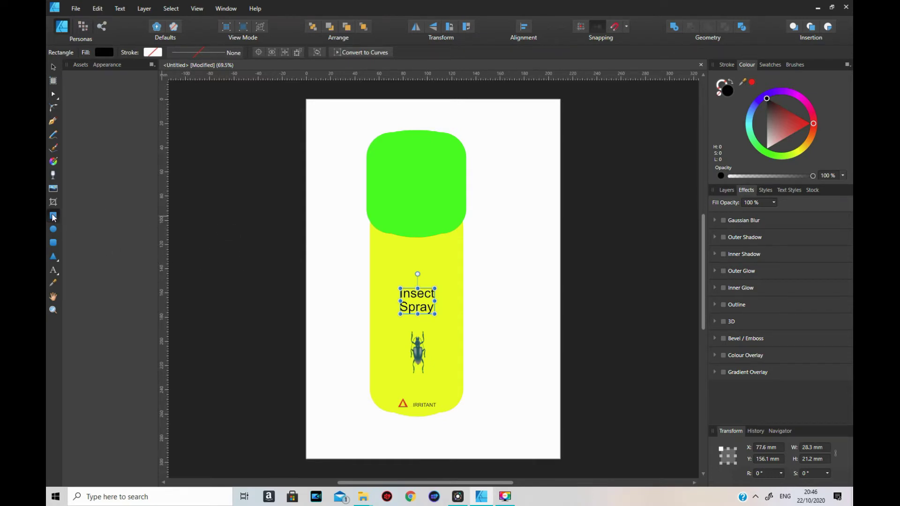
drag(380, 253, 455, 378)
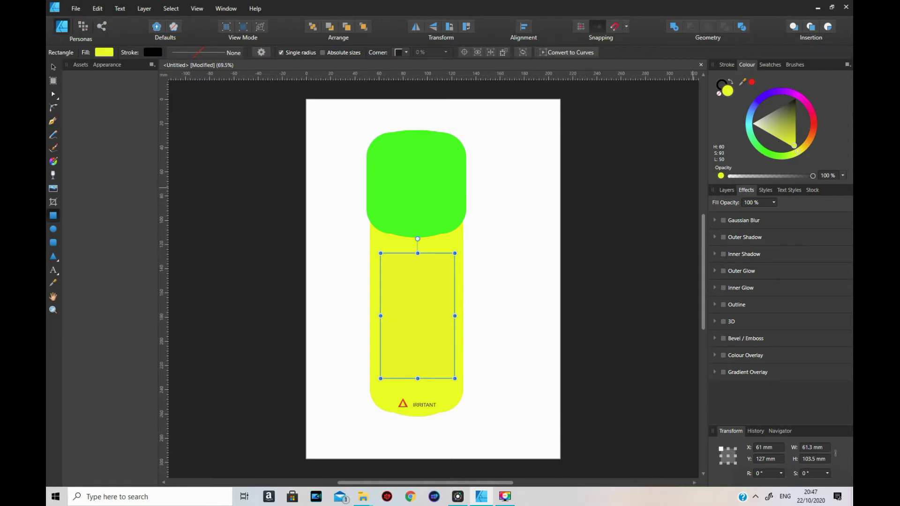
click(815, 128)
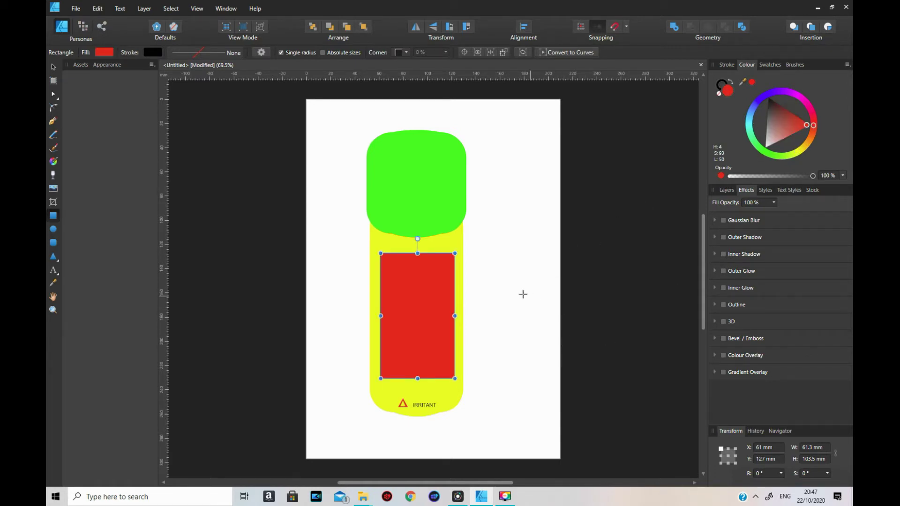
Step: Duplicate the red rectangle in place and shrink the copy to about 52.6 × 93.2 mm from its upper-left corner
right_click(399, 295)
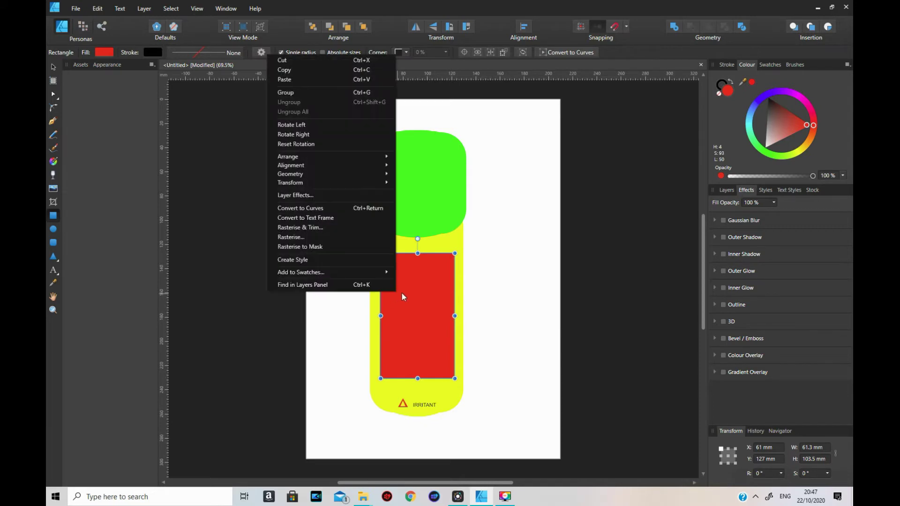
click(303, 70)
right_click(423, 291)
click(375, 168)
right_click(415, 285)
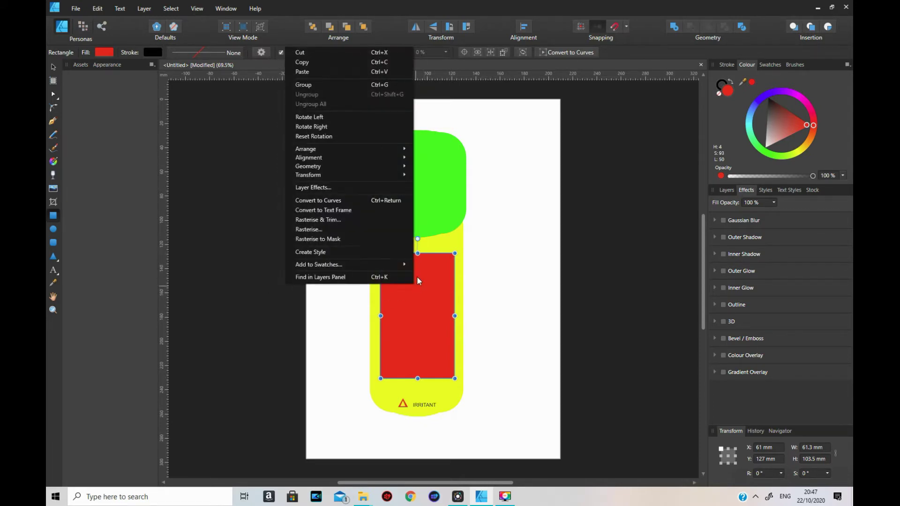
click(322, 71)
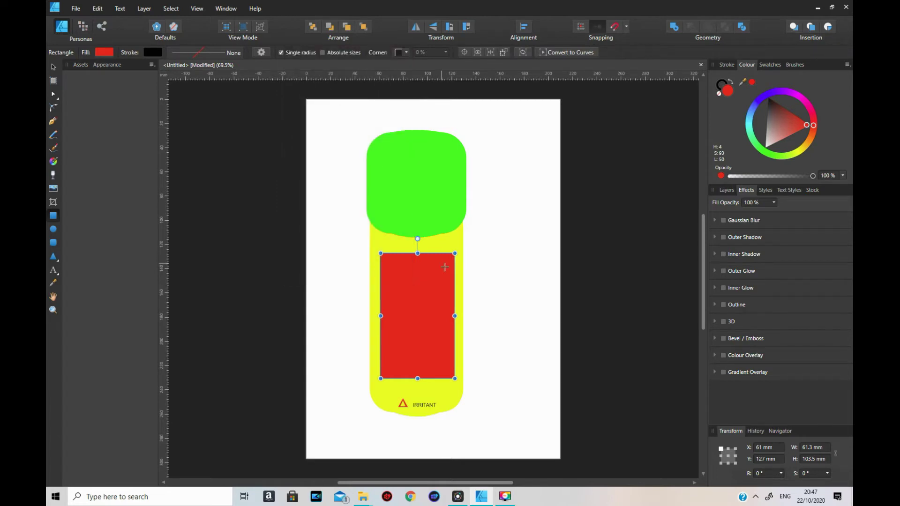
drag(379, 253, 391, 266)
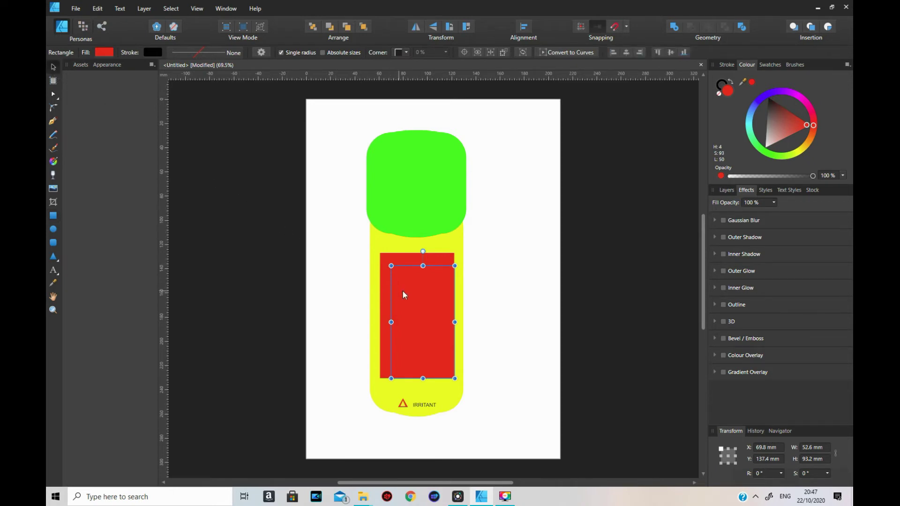
Step: Centre the smaller rectangle inside the red one and fill it with a dark yellow
drag(410, 289, 410, 283)
drag(814, 151, 803, 156)
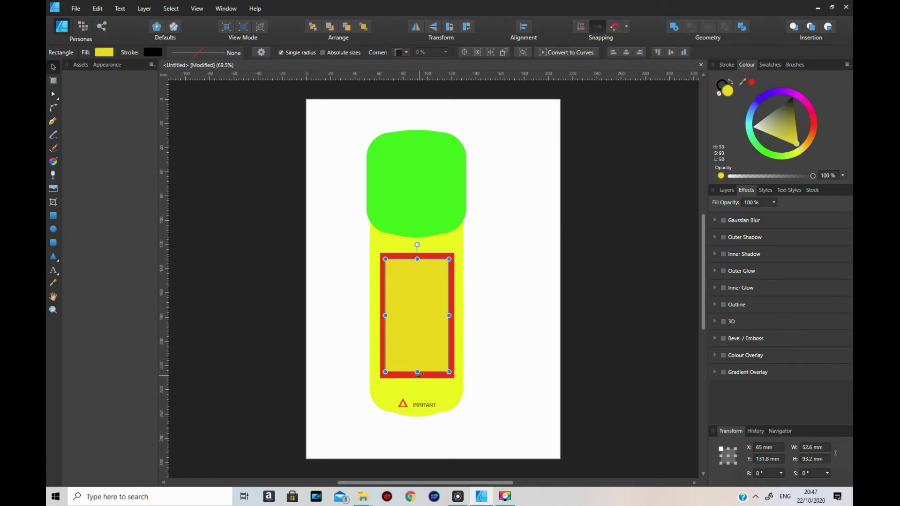
Step: Convert the inner yellow rectangle to curves and bow its top and bottom edges downward with the Node tool
click(581, 55)
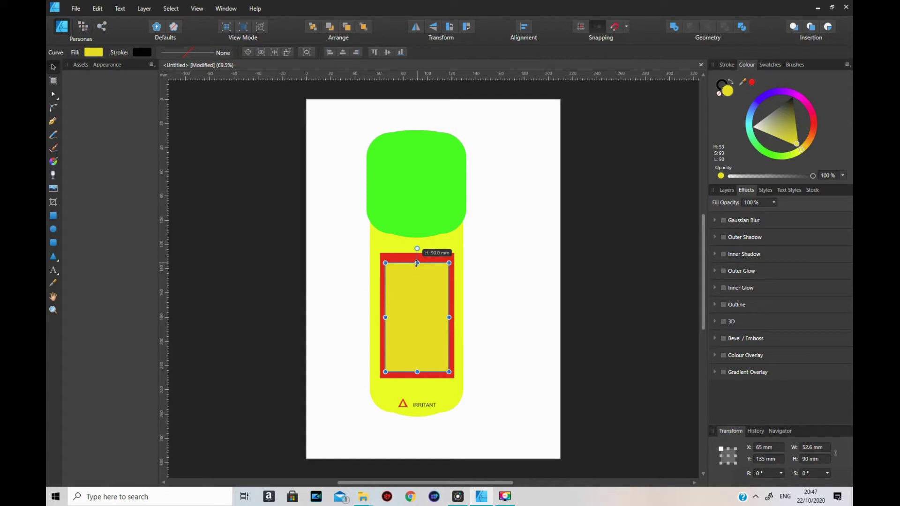
click(54, 94)
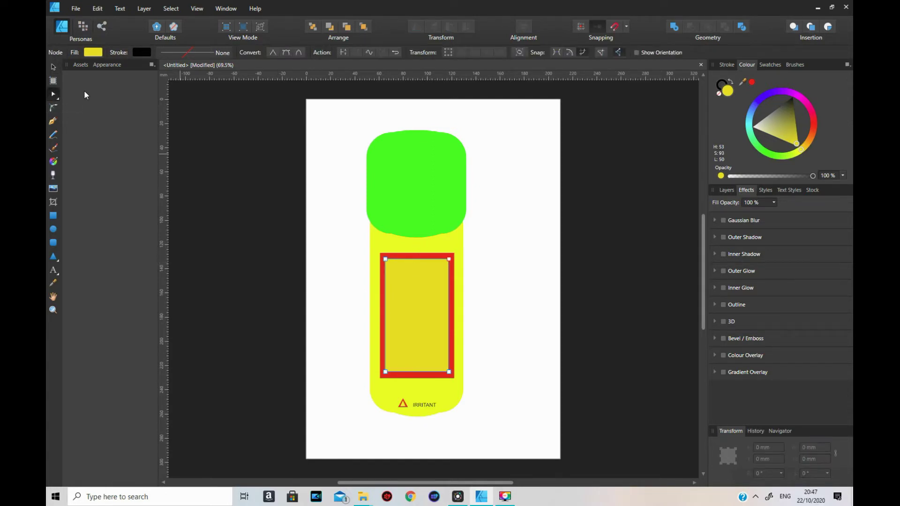
click(58, 99)
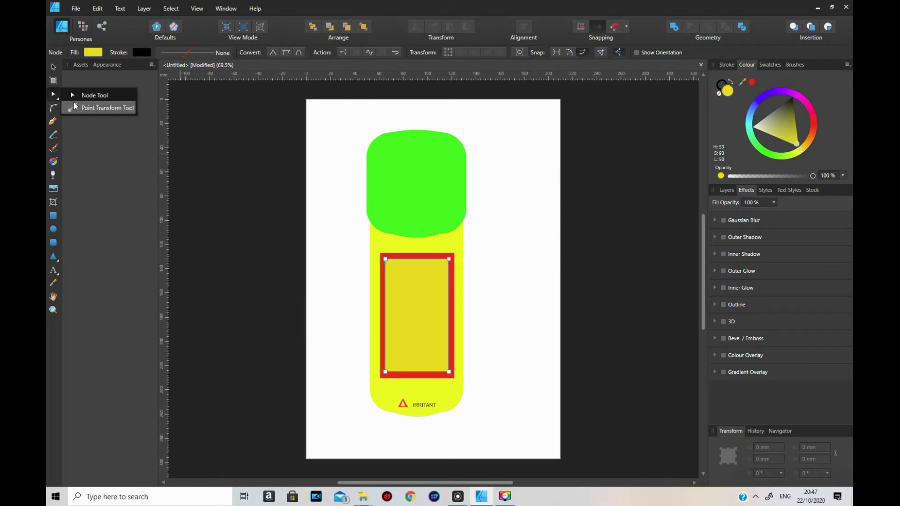
click(88, 96)
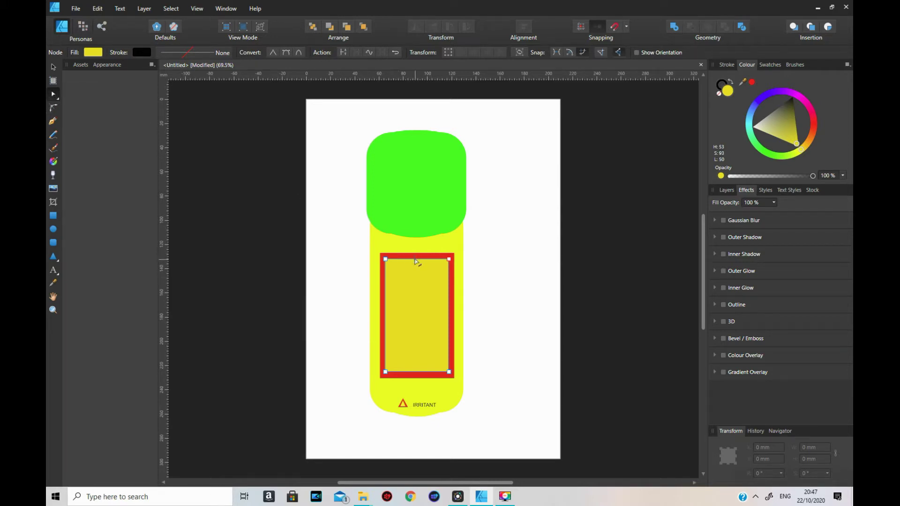
drag(415, 260, 416, 265)
drag(419, 373, 419, 378)
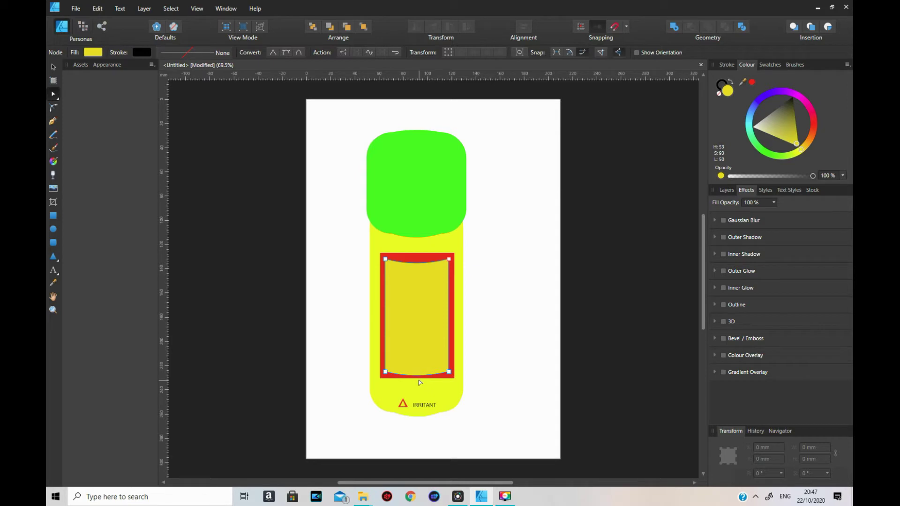
Step: Convert the red rectangle to curves and bow its bottom and top edges downward to match the inner yellow panel
click(421, 378)
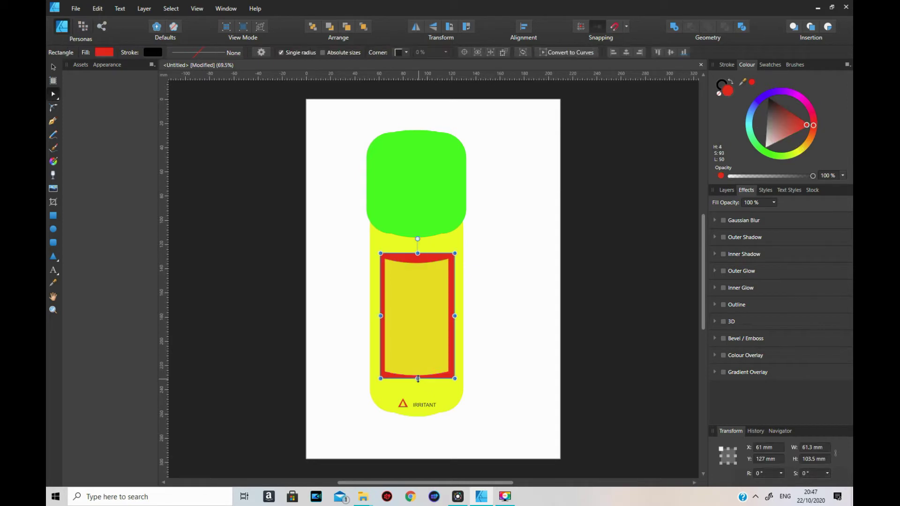
click(594, 53)
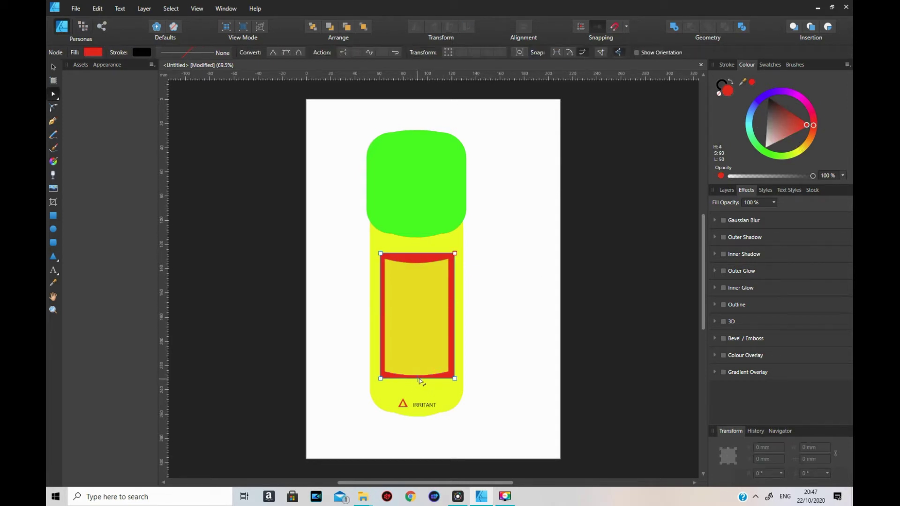
drag(418, 378, 418, 386)
drag(414, 255, 415, 261)
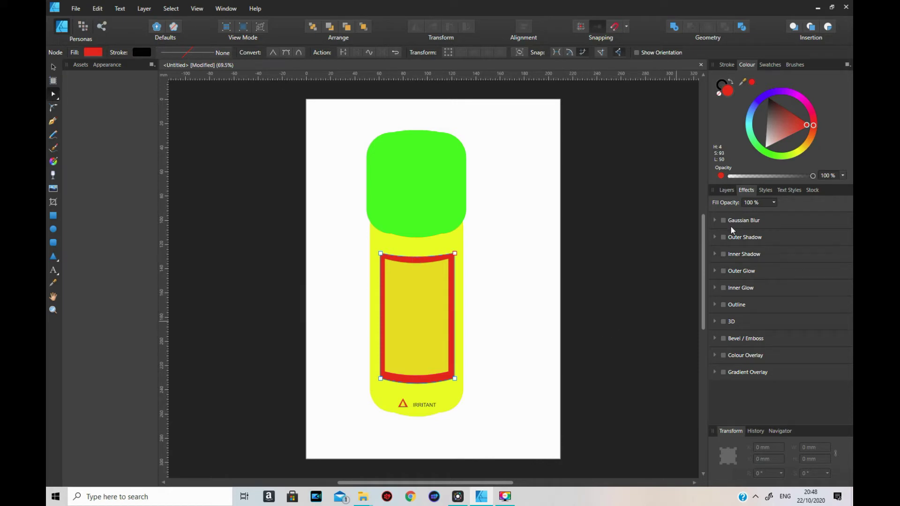
Step: Bring the hidden beetle image to the front of the stacking order so it sits above the label
click(727, 191)
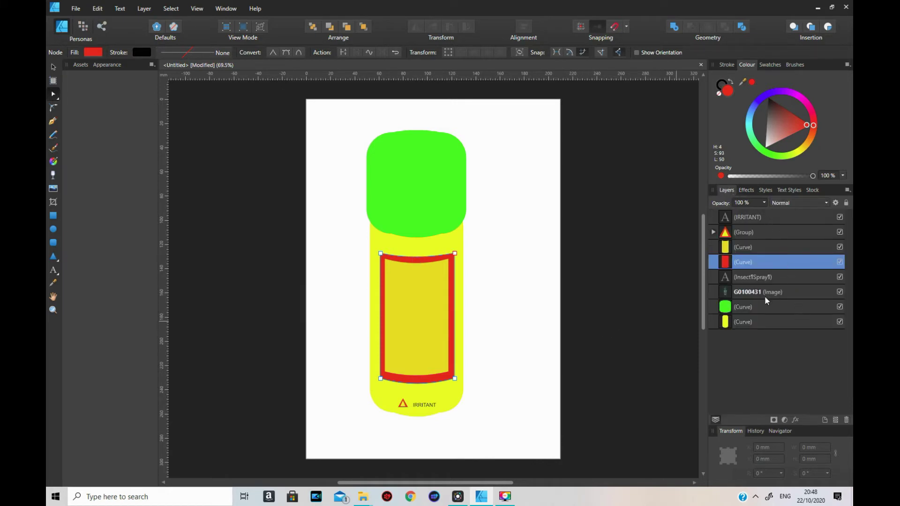
click(726, 295)
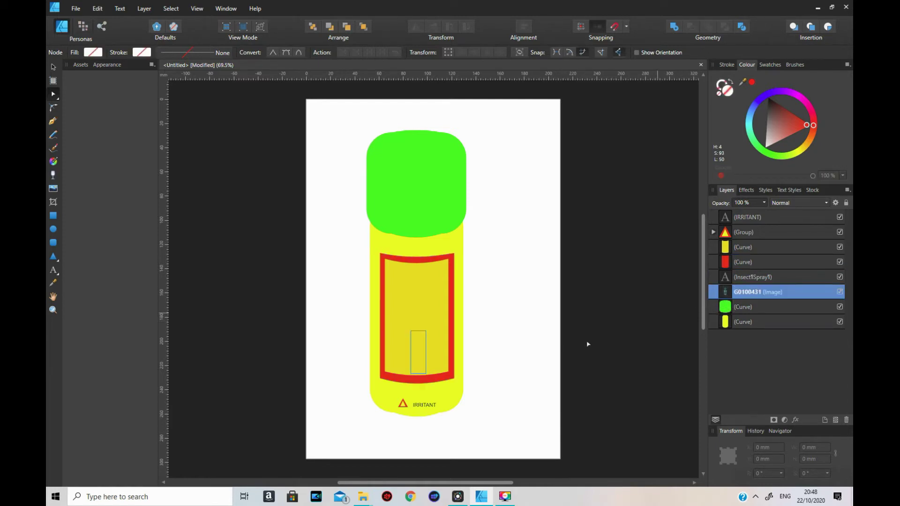
right_click(415, 357)
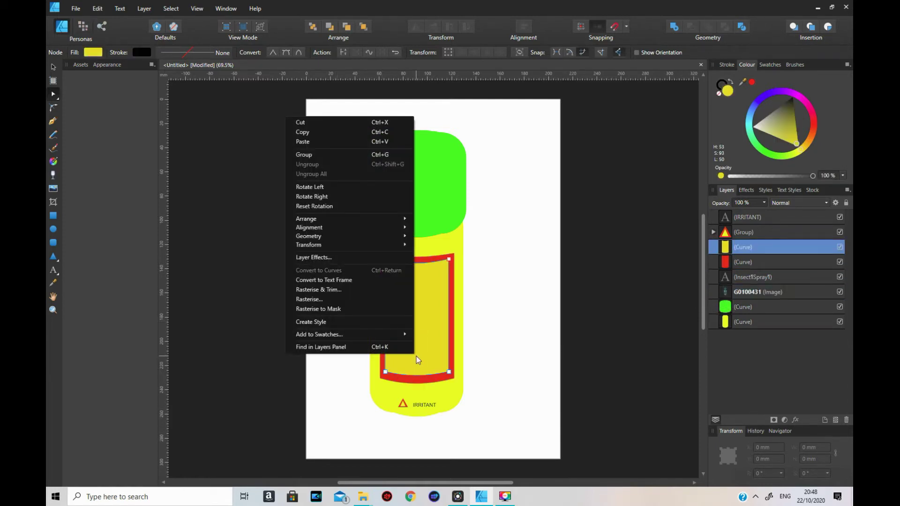
click(725, 297)
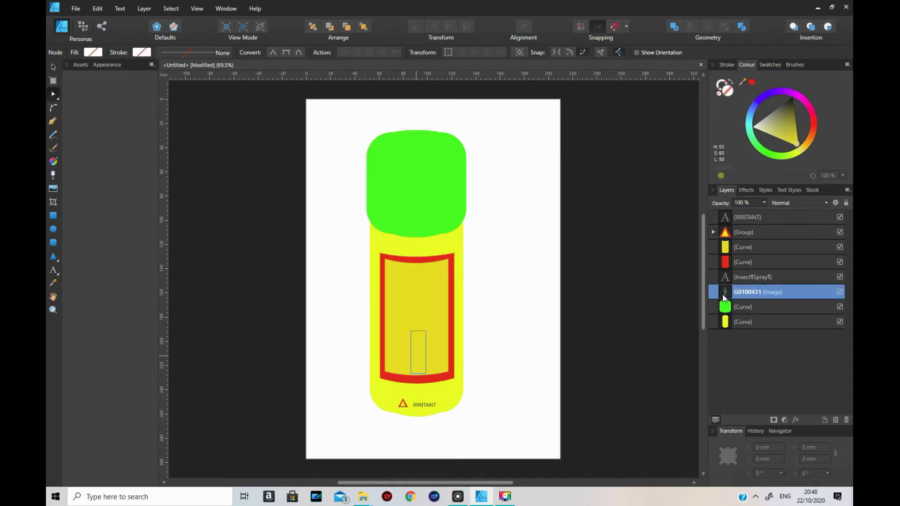
right_click(722, 293)
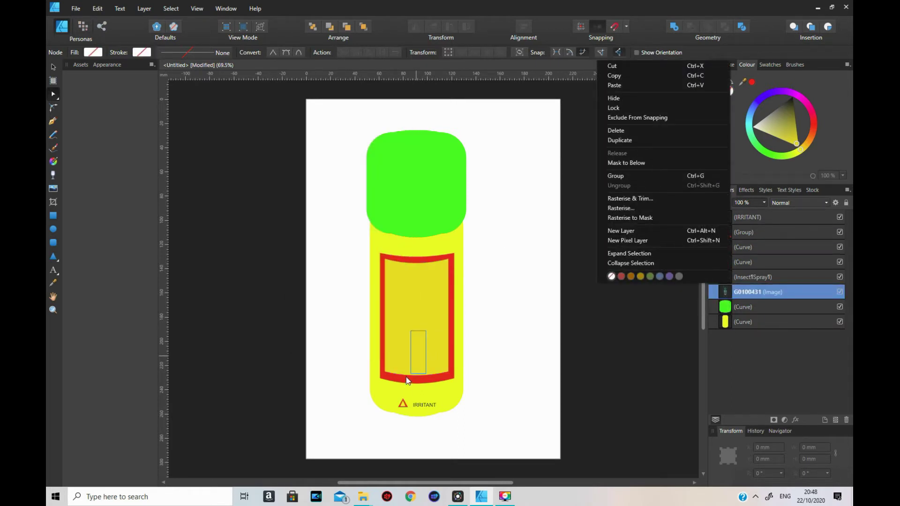
right_click(415, 357)
mouse_move(342, 217)
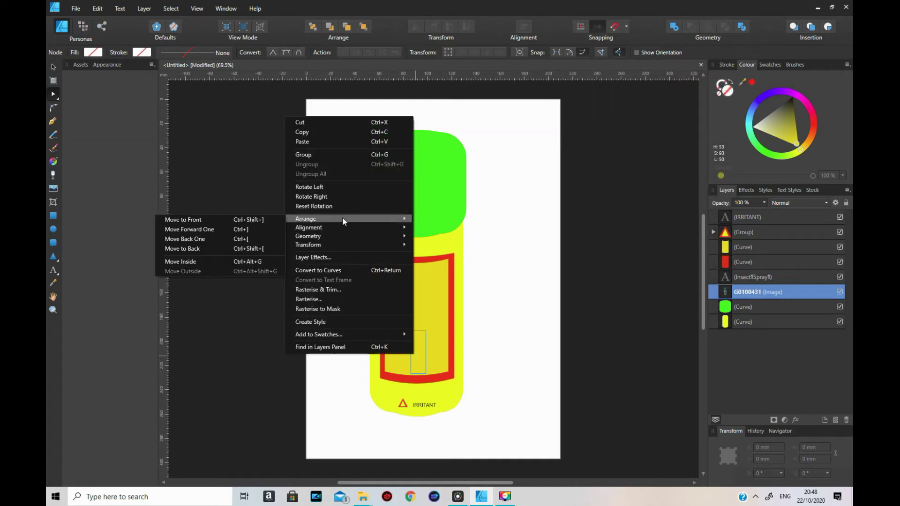
click(226, 220)
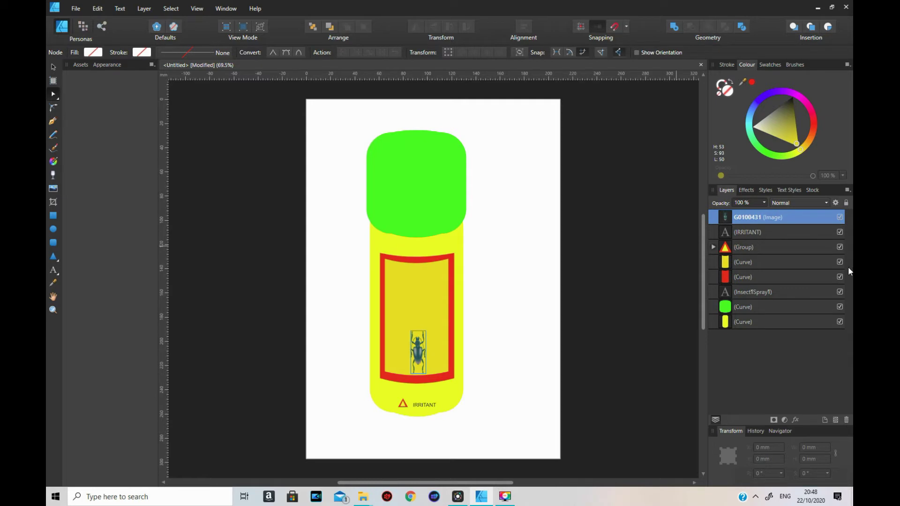
Step: Bring the "Insect Spray" text to the front of the stacking order and deselect it
click(739, 232)
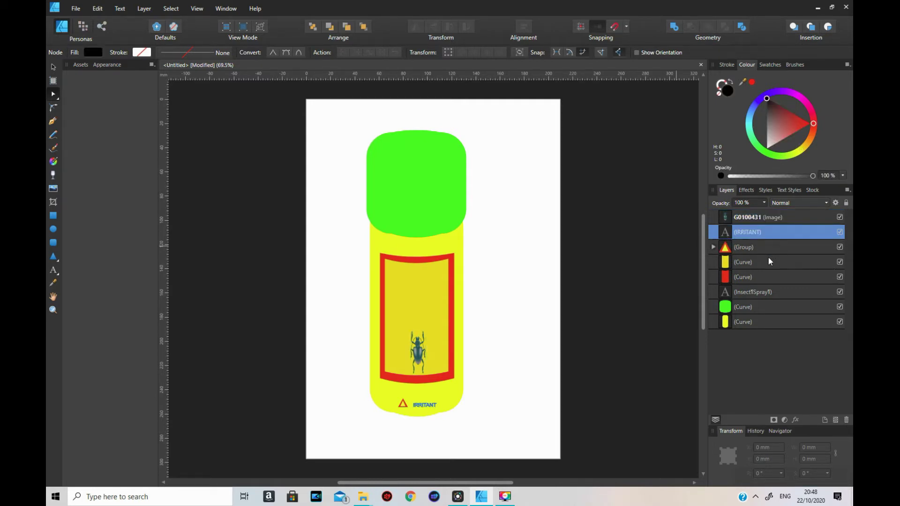
click(760, 289)
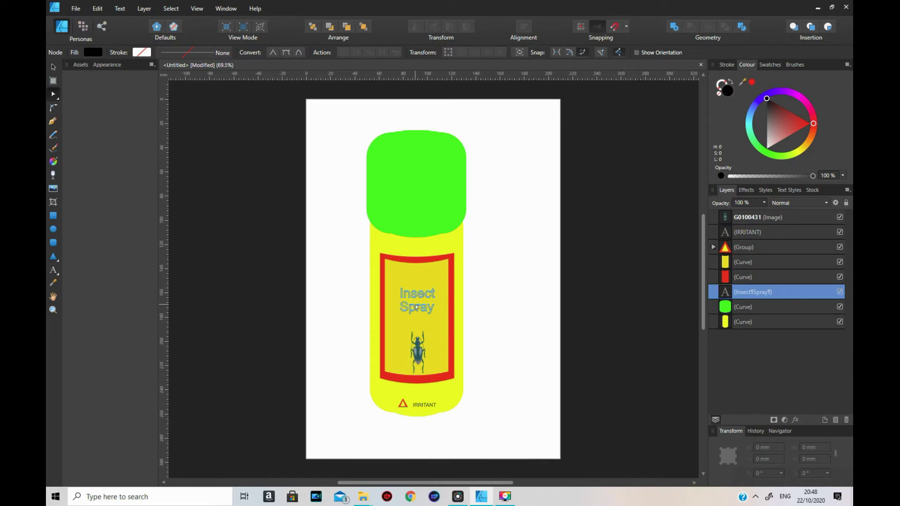
right_click(419, 307)
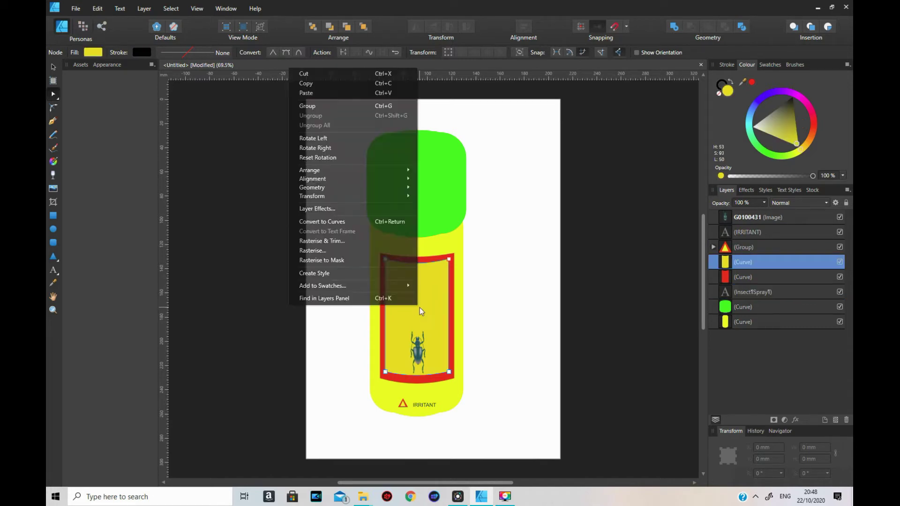
click(821, 269)
click(746, 294)
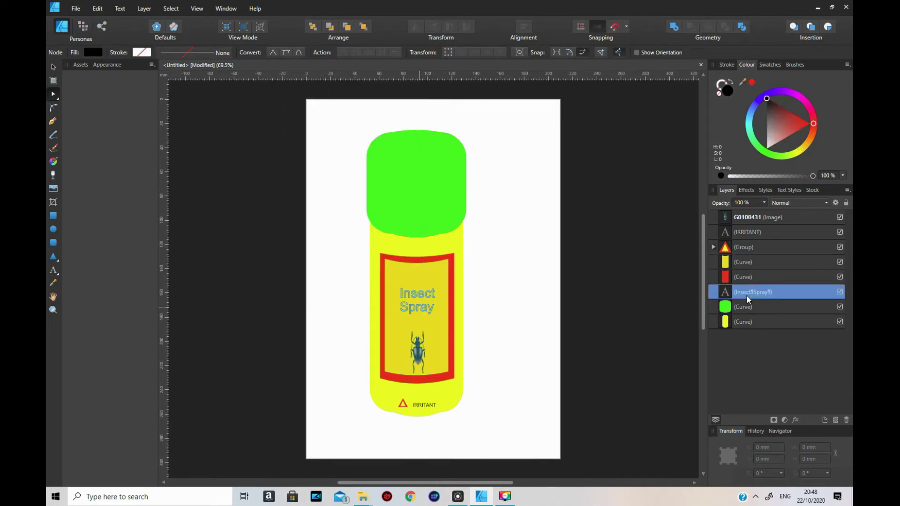
right_click(418, 311)
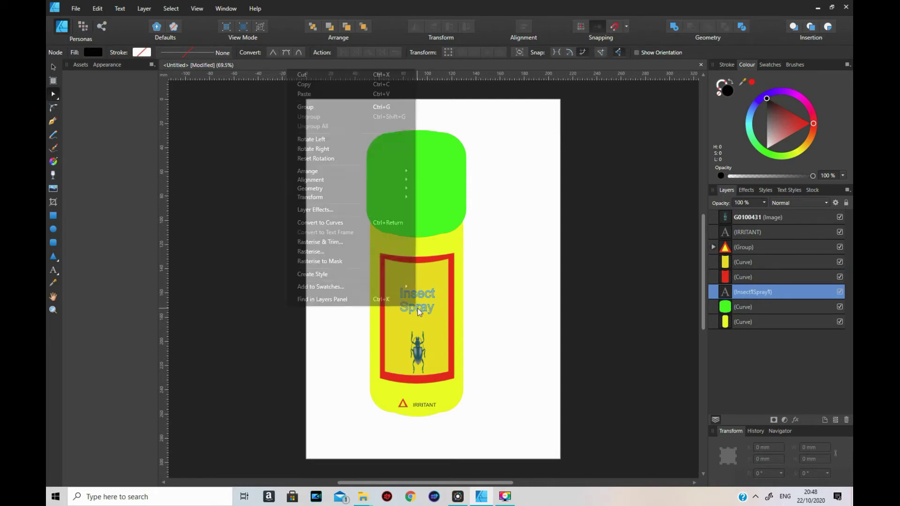
mouse_move(351, 170)
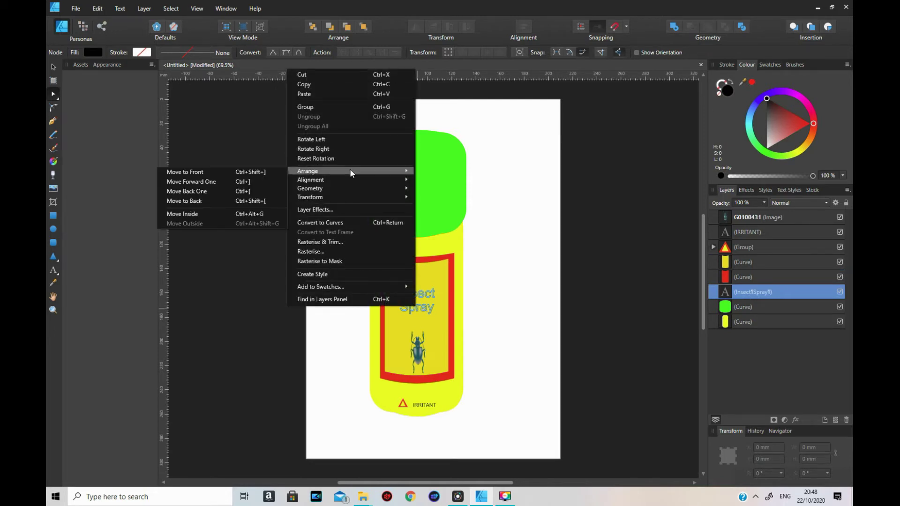
click(244, 171)
click(652, 338)
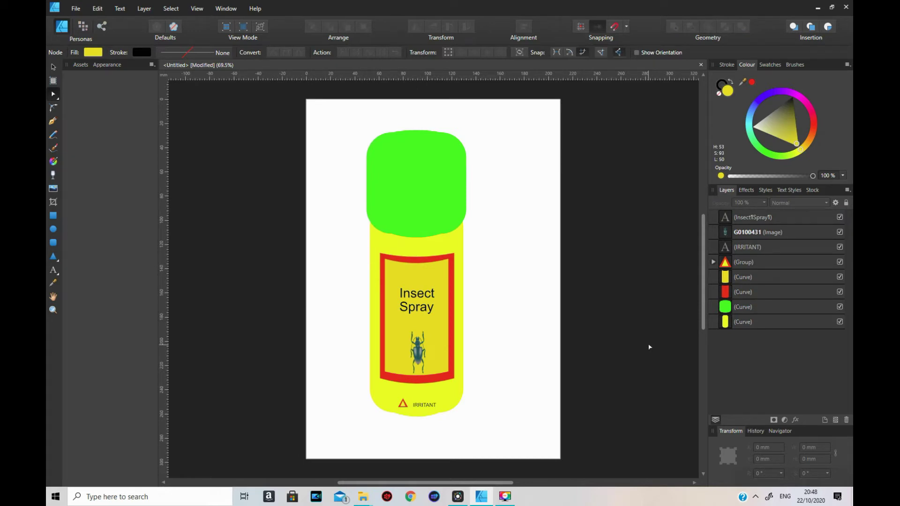
Step: Nudge the inner yellow label panel slightly down to even out the red border around it
click(419, 265)
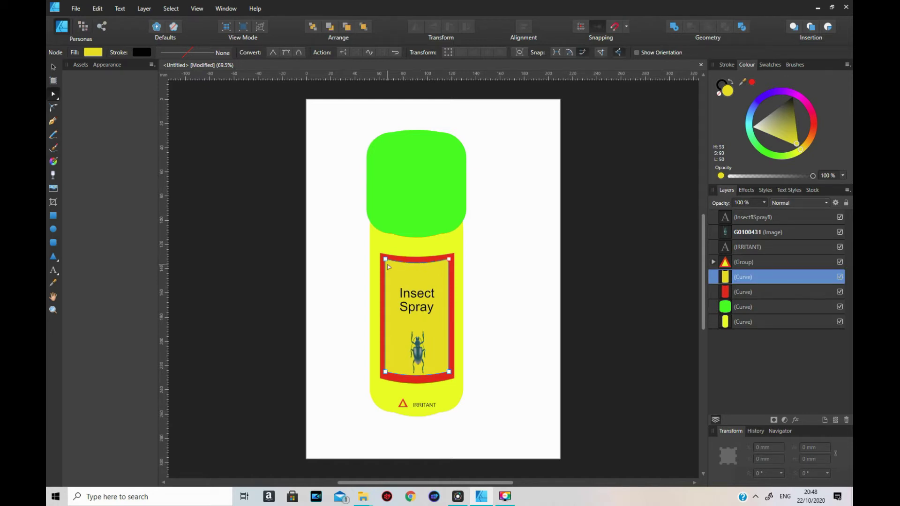
click(53, 67)
drag(417, 270, 417, 271)
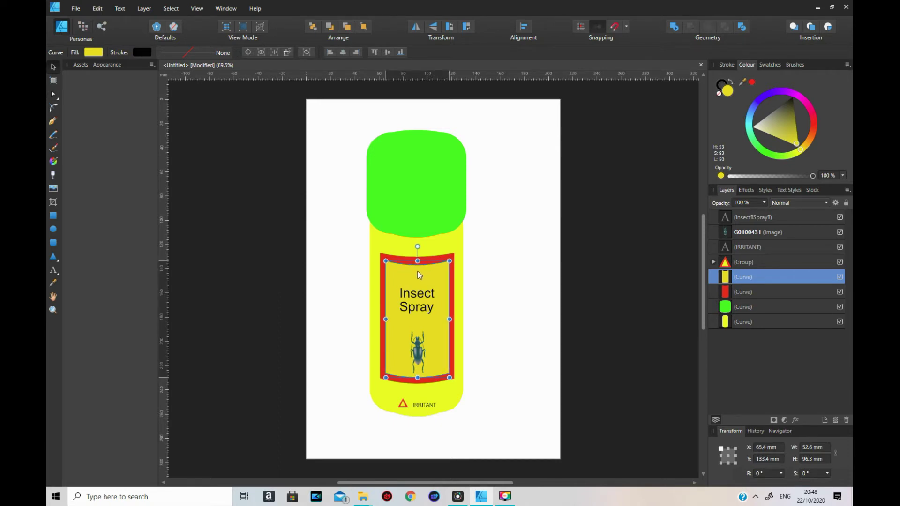
click(640, 319)
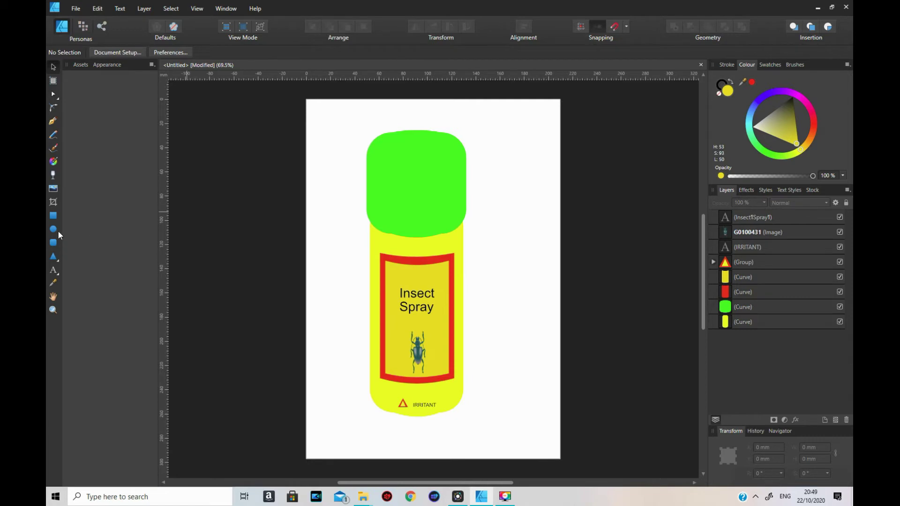
Step: Draw a narrow rectangle about 10.4 × 92 mm beside the page, with an off-white fill and no stroke
click(53, 215)
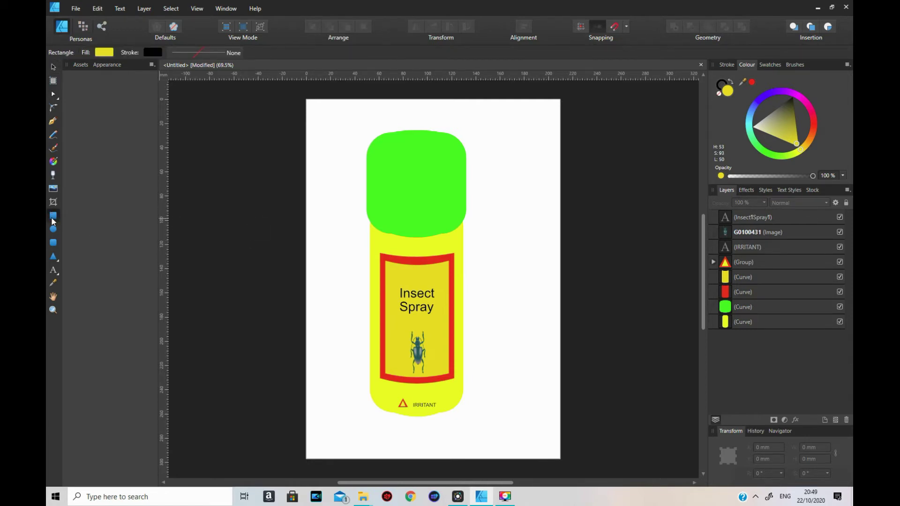
drag(235, 204, 248, 315)
click(757, 127)
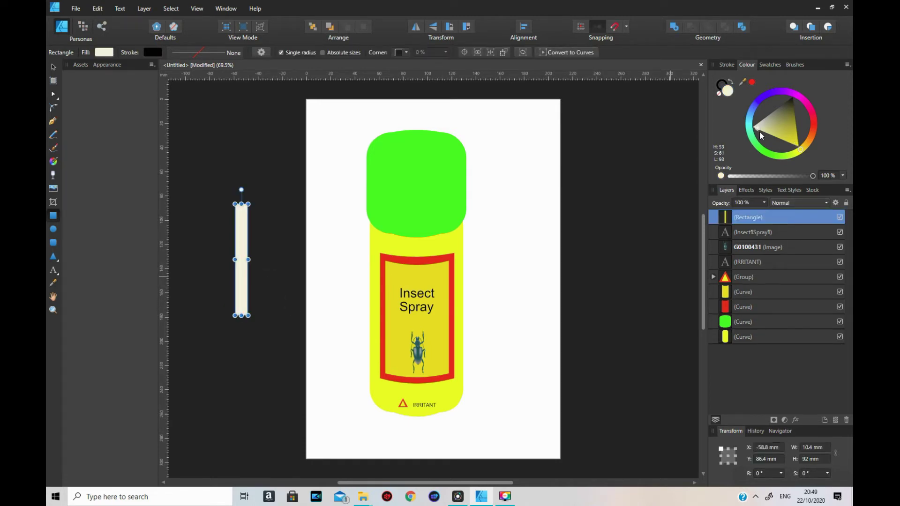
click(719, 94)
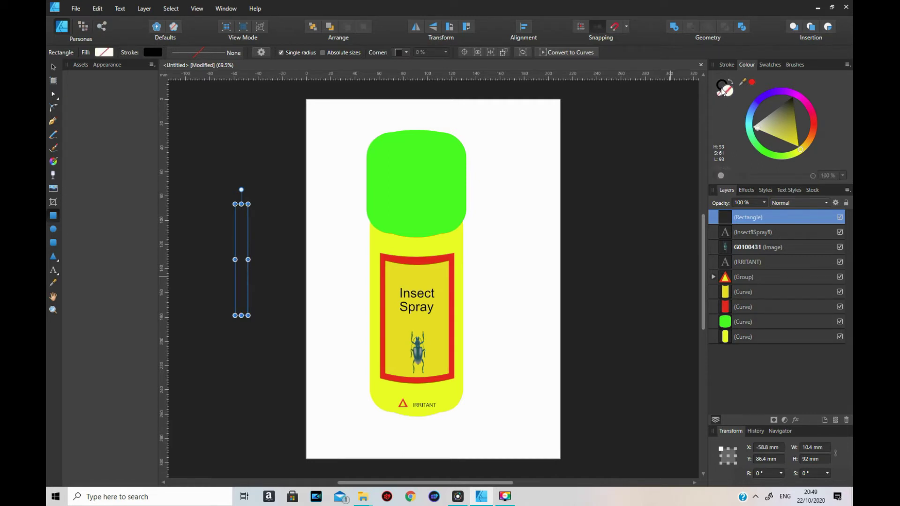
click(720, 79)
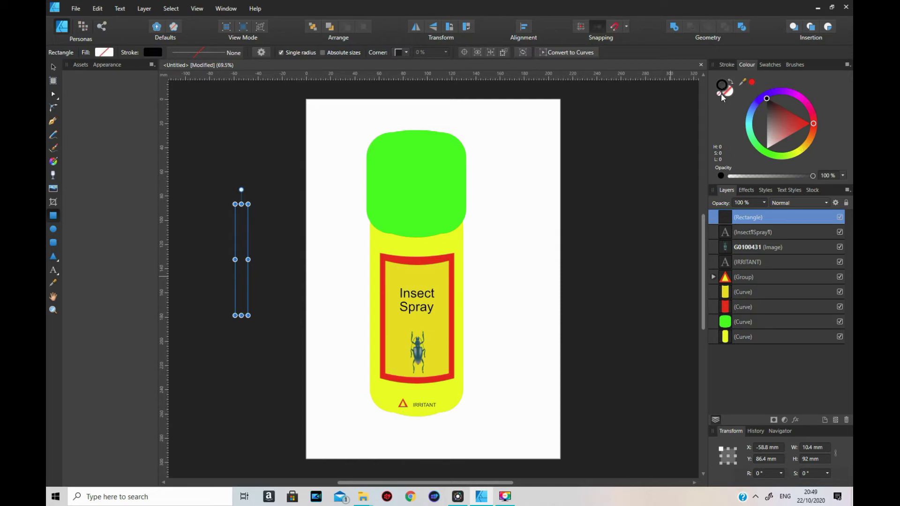
click(718, 93)
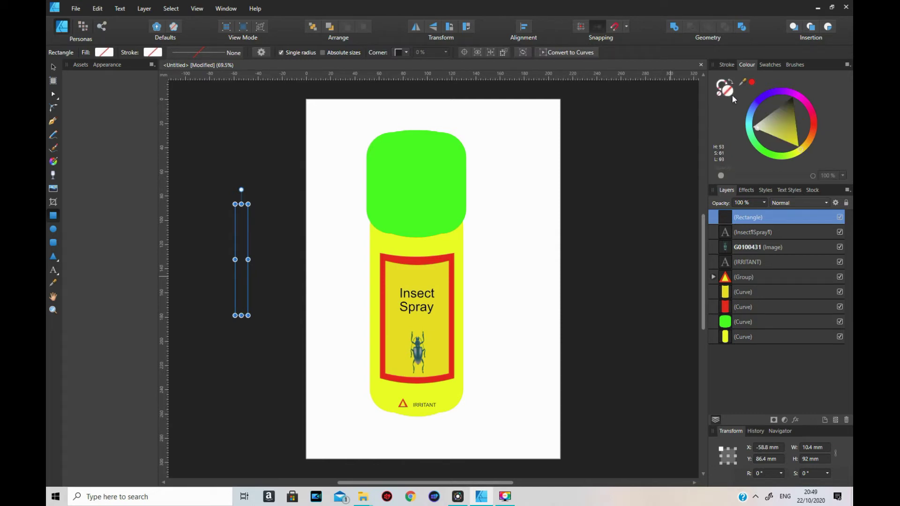
click(754, 127)
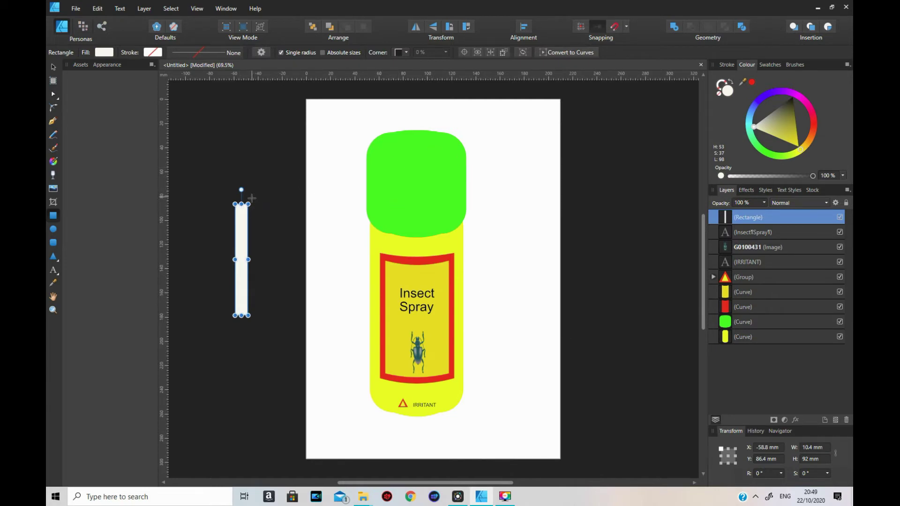
Step: Convert the off-white rectangle to curves and lengthen it upward
click(584, 55)
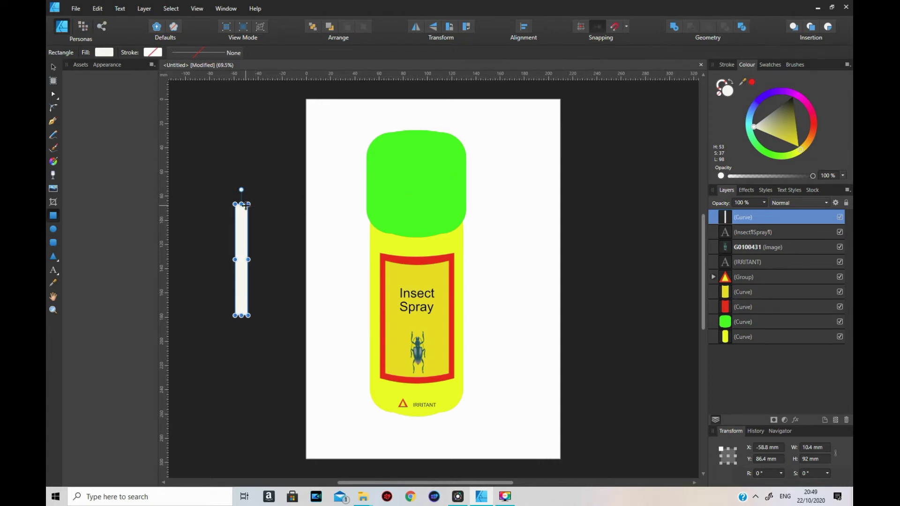
drag(243, 202, 240, 184)
Step: Reshape the off-white strip's upper and lower edges with the Node tool so both ends curve down toward the right
click(53, 94)
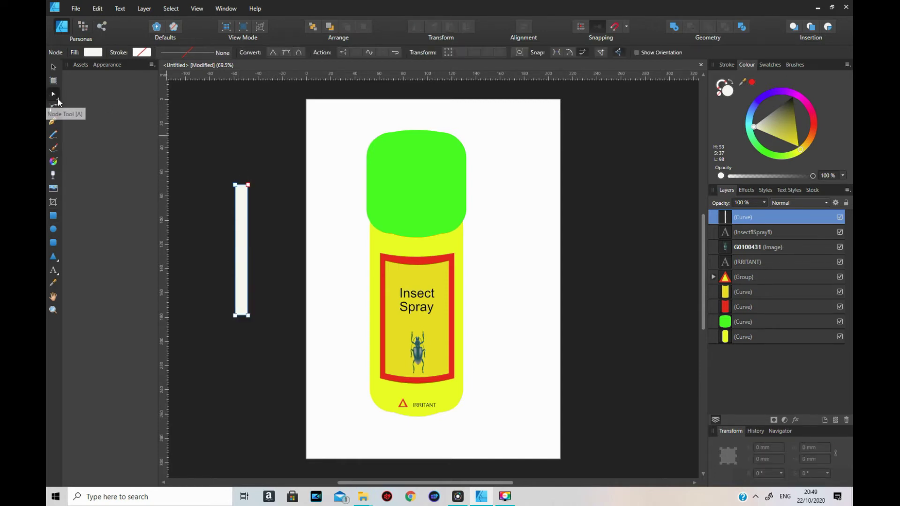
click(57, 98)
click(94, 96)
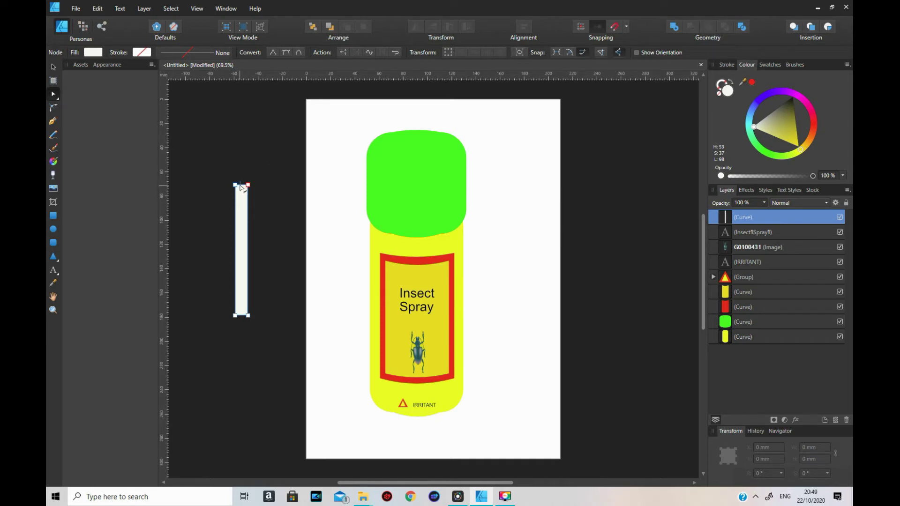
drag(240, 187, 251, 215)
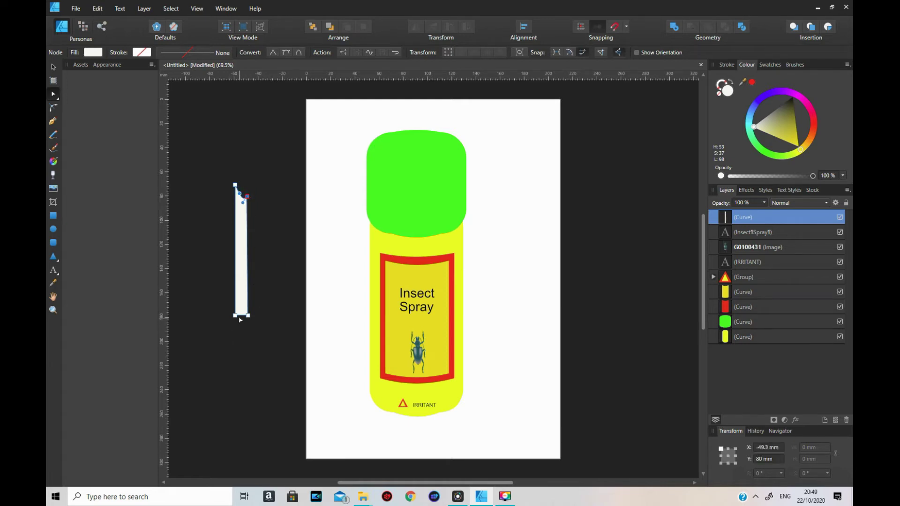
drag(242, 319, 250, 323)
drag(248, 325, 250, 324)
drag(248, 323, 247, 322)
drag(247, 198, 247, 201)
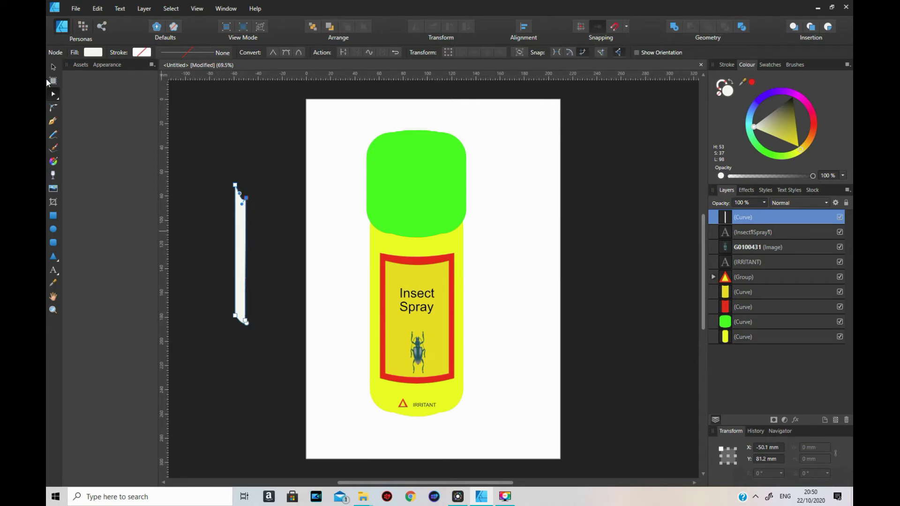
Step: Place the off-white strip along the left side of the can body and narrow it to about 4.7 mm
click(52, 67)
drag(218, 198, 282, 340)
drag(244, 299, 380, 334)
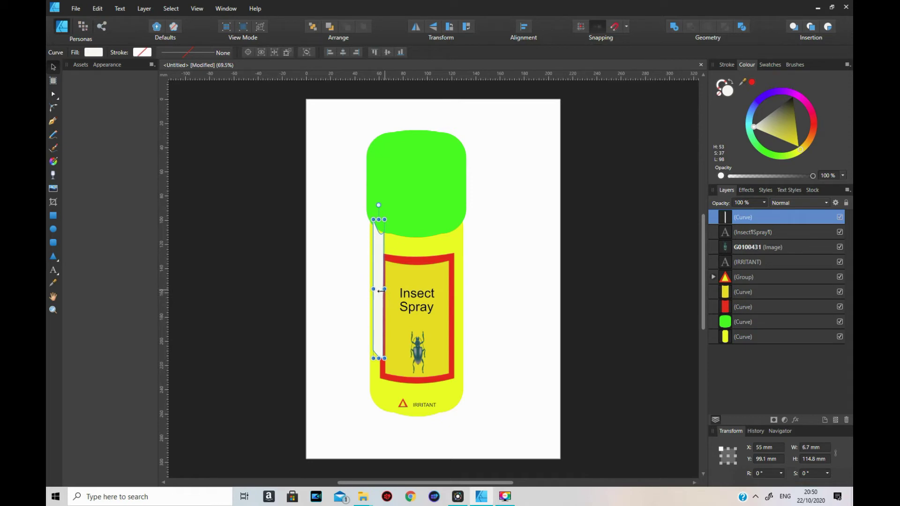
drag(381, 291, 378, 291)
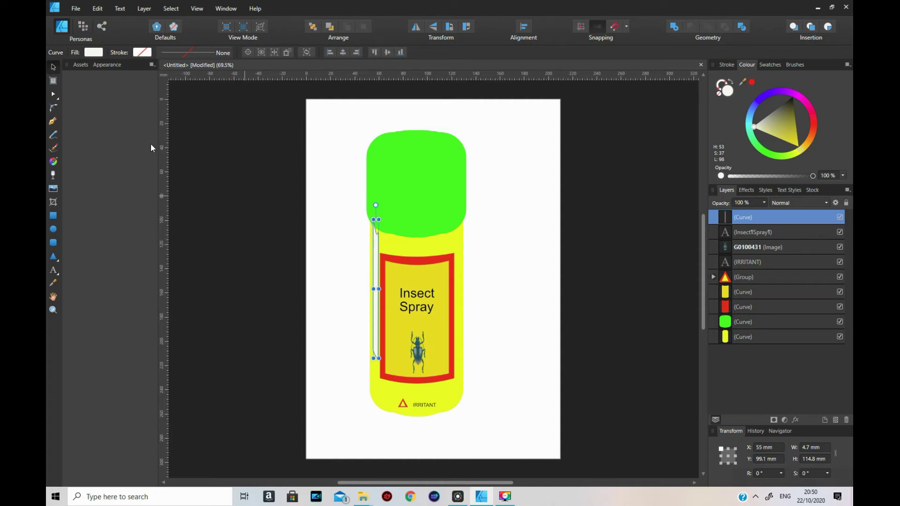
Step: Lower the strip's upper-left node to the cap's edge and lengthen the strip down the can body to about 143.9 mm
click(53, 94)
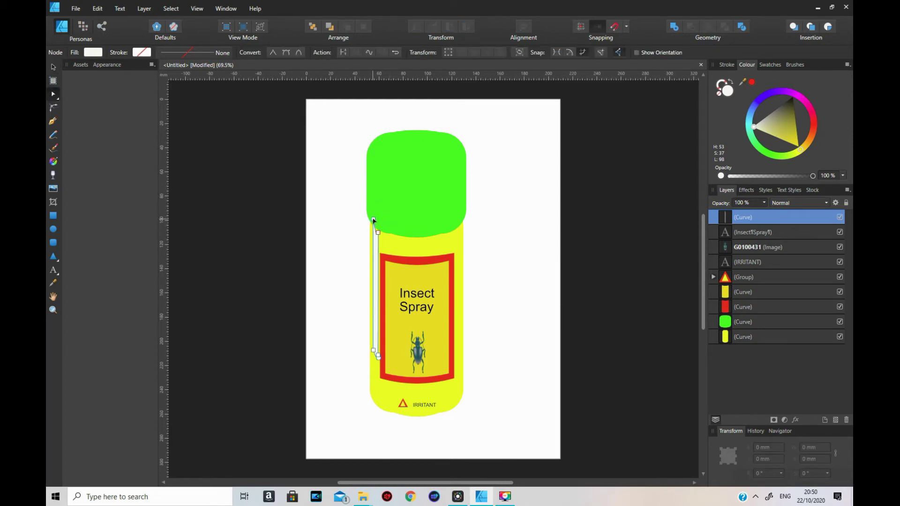
drag(374, 220, 373, 225)
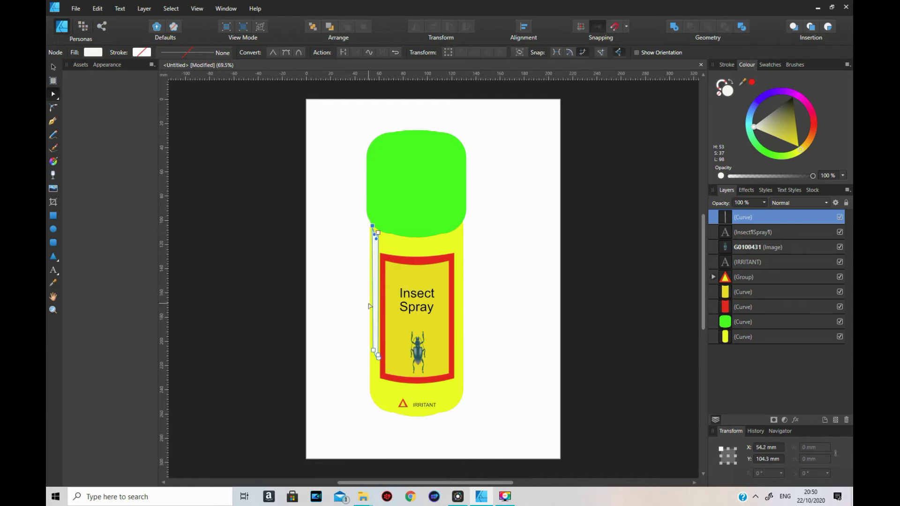
click(53, 69)
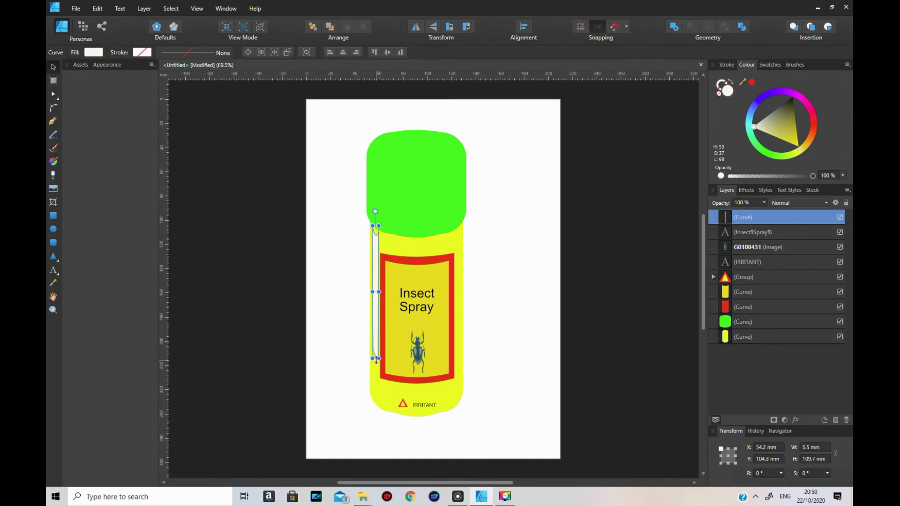
click(338, 432)
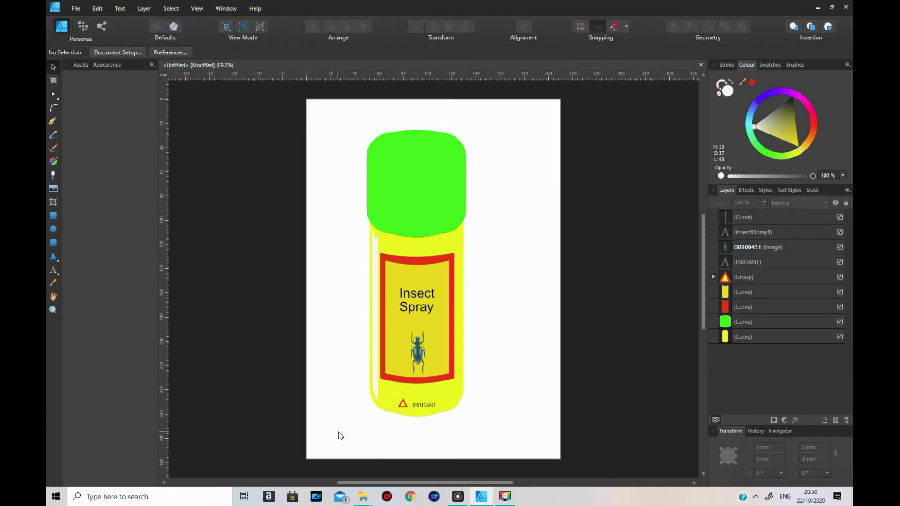
Step: Duplicate the body highlight strip and move the copy to the empty page area beside the cap
click(372, 249)
right_click(376, 248)
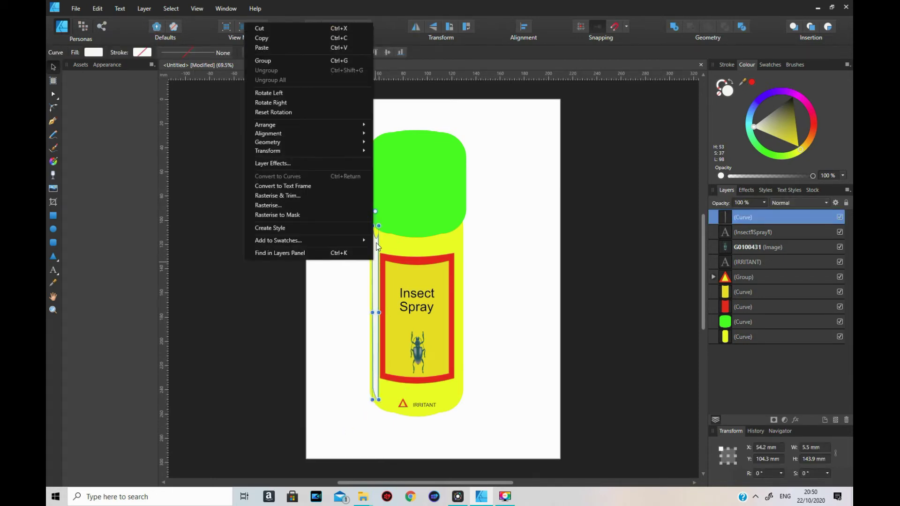
click(277, 38)
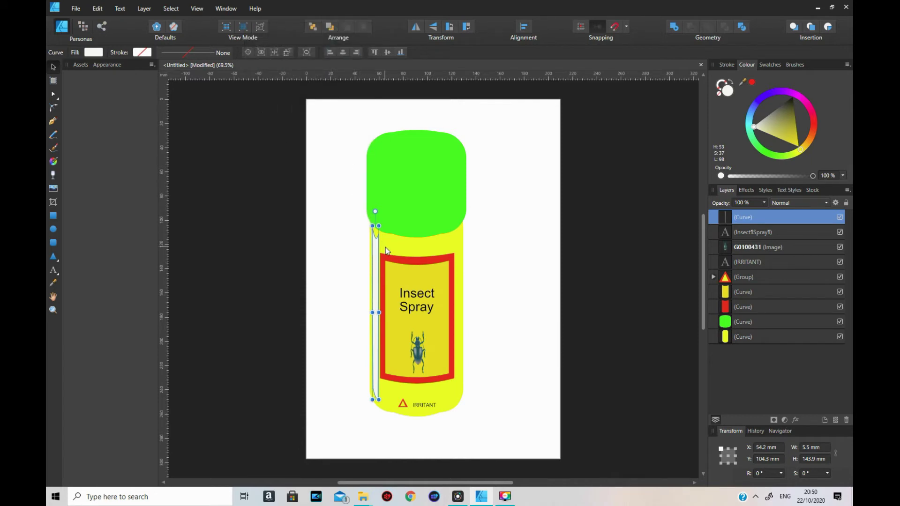
right_click(378, 258)
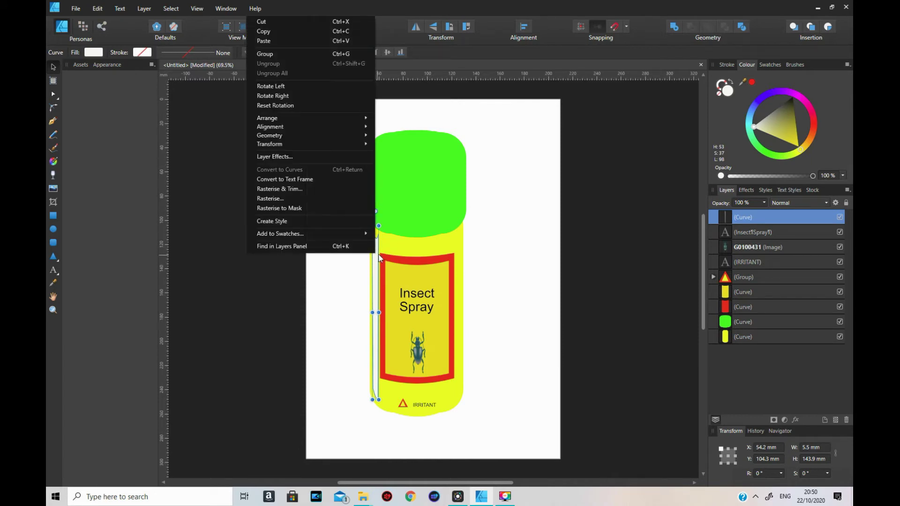
click(277, 40)
drag(377, 312, 329, 216)
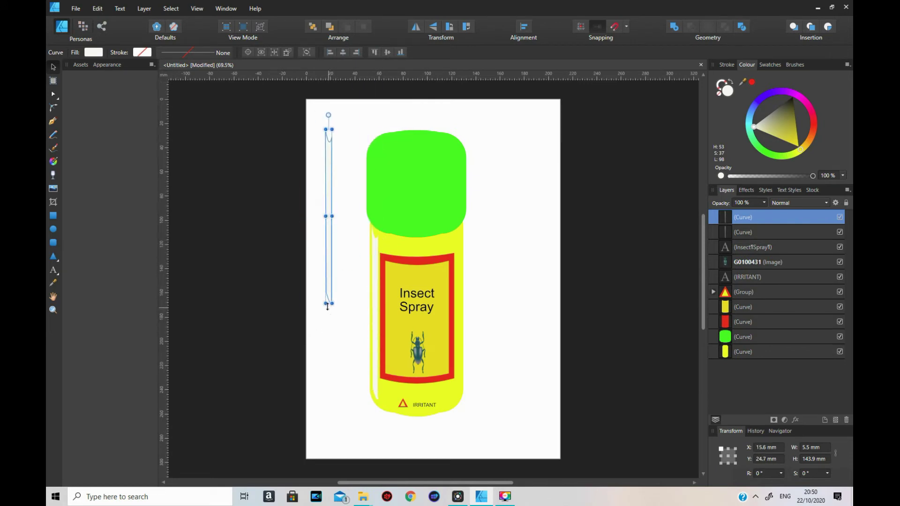
Step: Shorten the copied strip to about 53.9 mm high and place it along the cap's left edge
drag(327, 303, 375, 204)
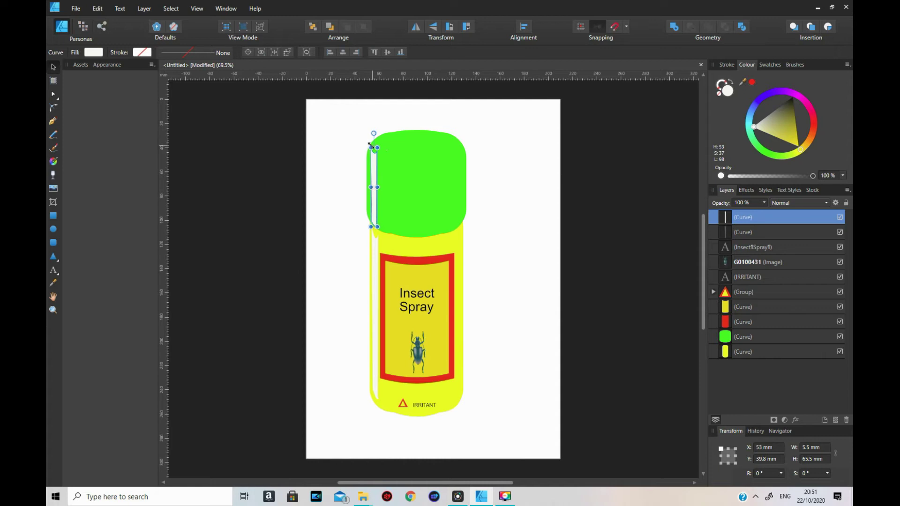
drag(373, 148, 373, 161)
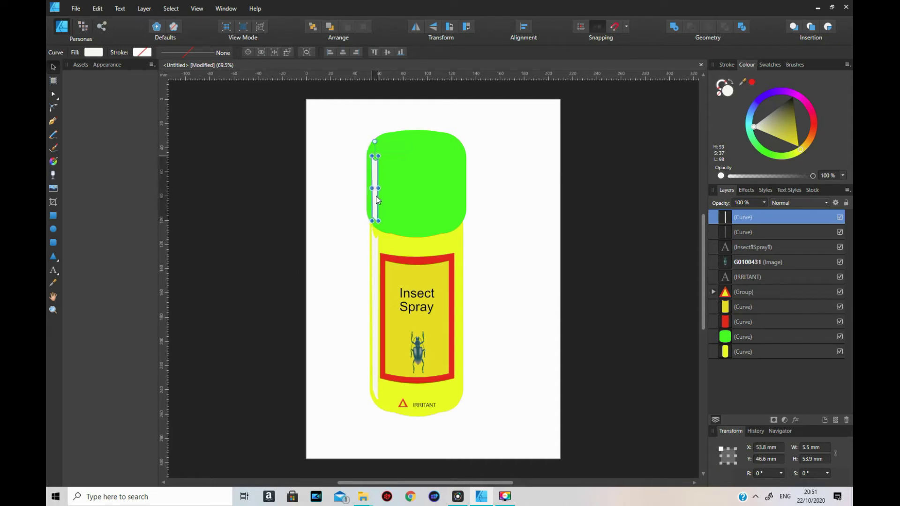
click(413, 189)
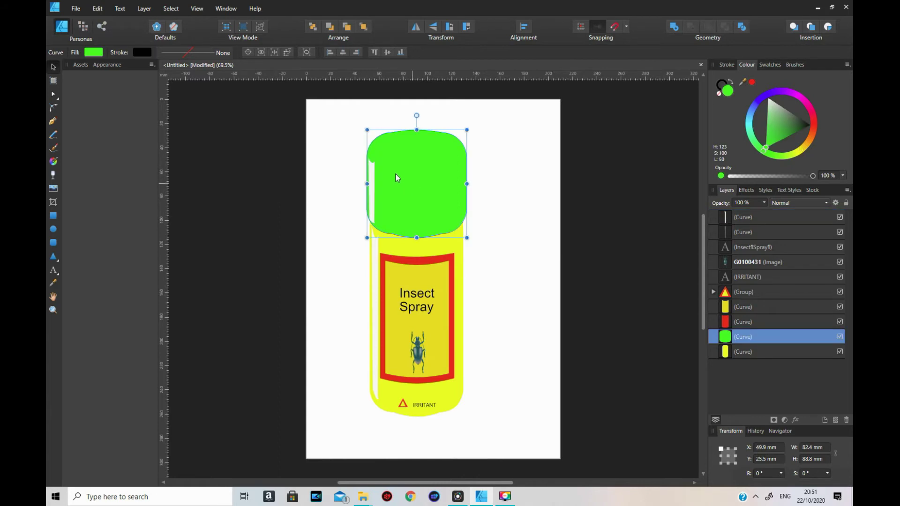
Step: Reshape the cap highlight by moving its upper-right node down and inward with the Node tool so its top tapers
click(373, 168)
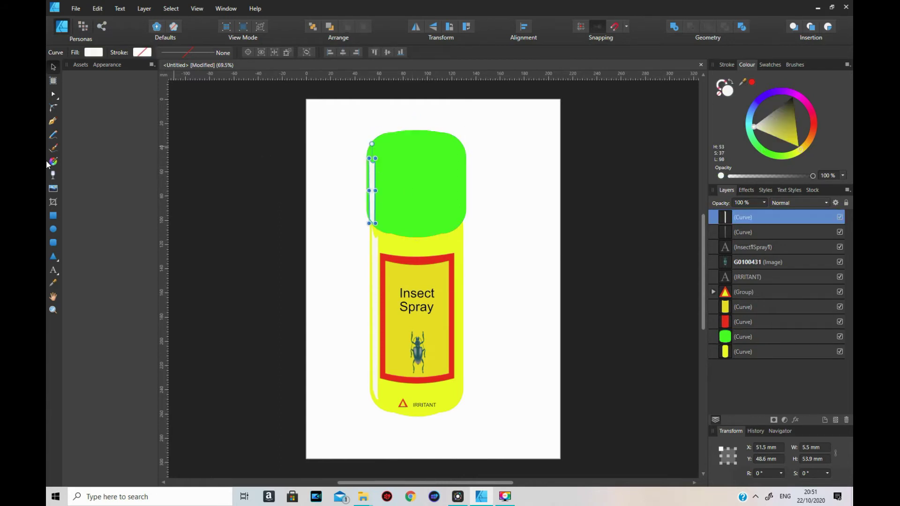
click(54, 95)
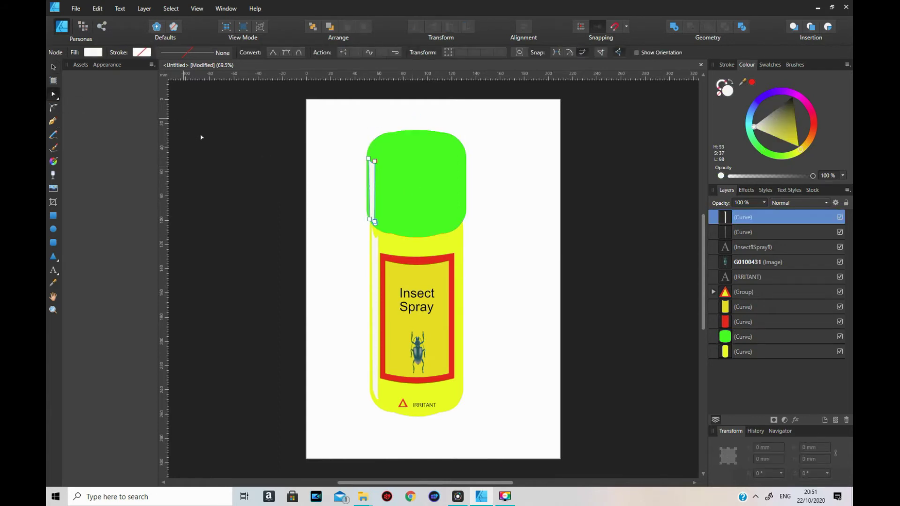
drag(375, 164, 377, 167)
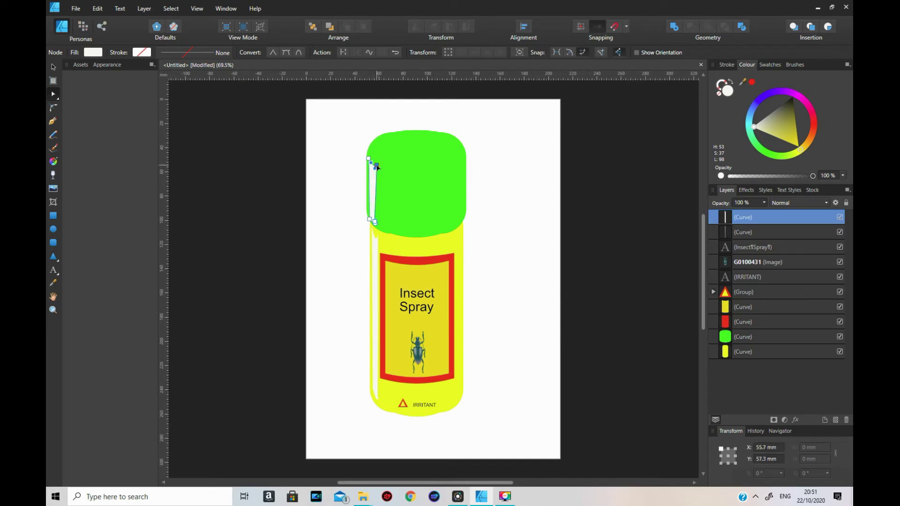
click(334, 242)
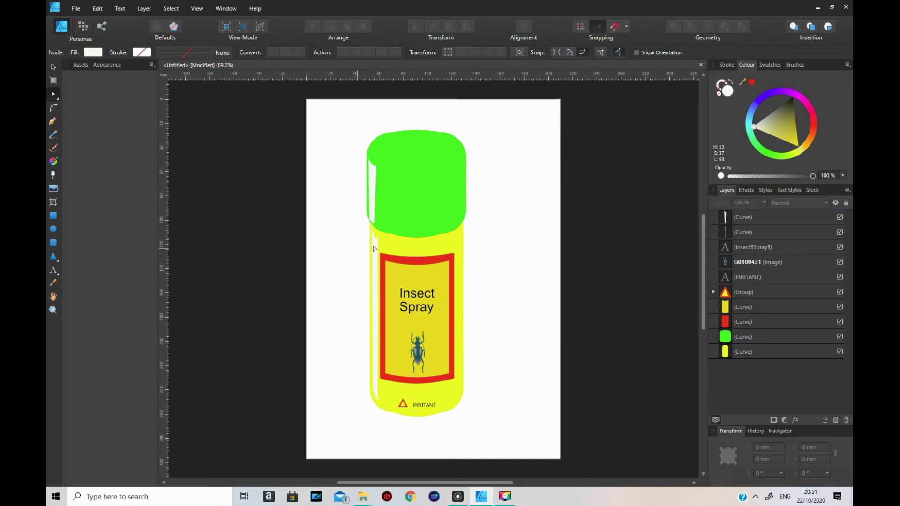
click(377, 190)
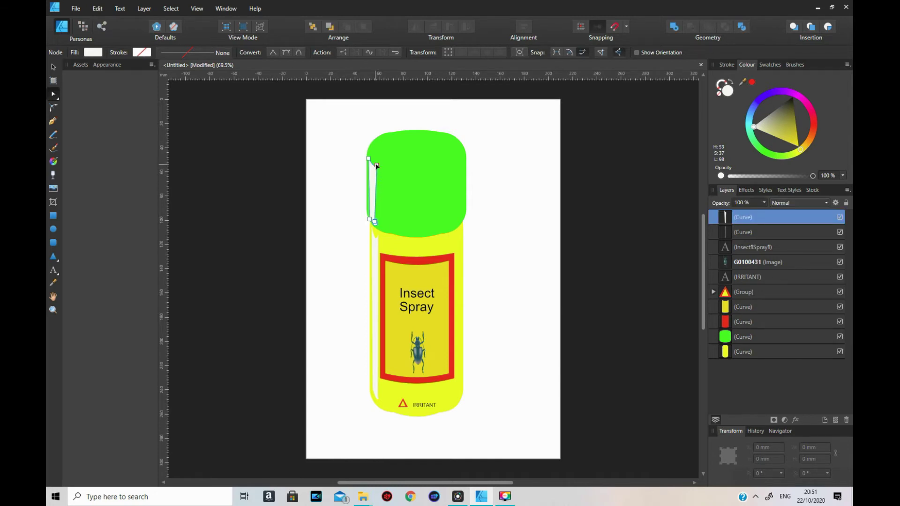
click(378, 166)
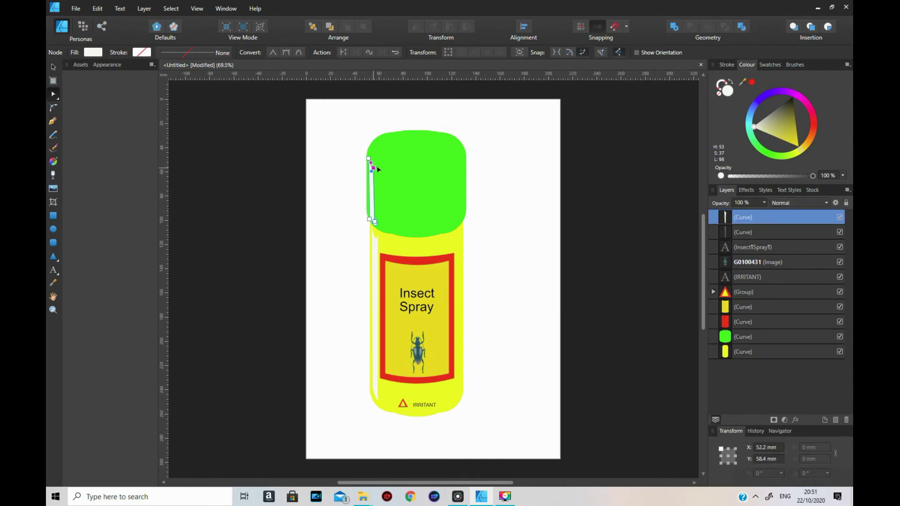
drag(379, 167, 380, 170)
click(233, 278)
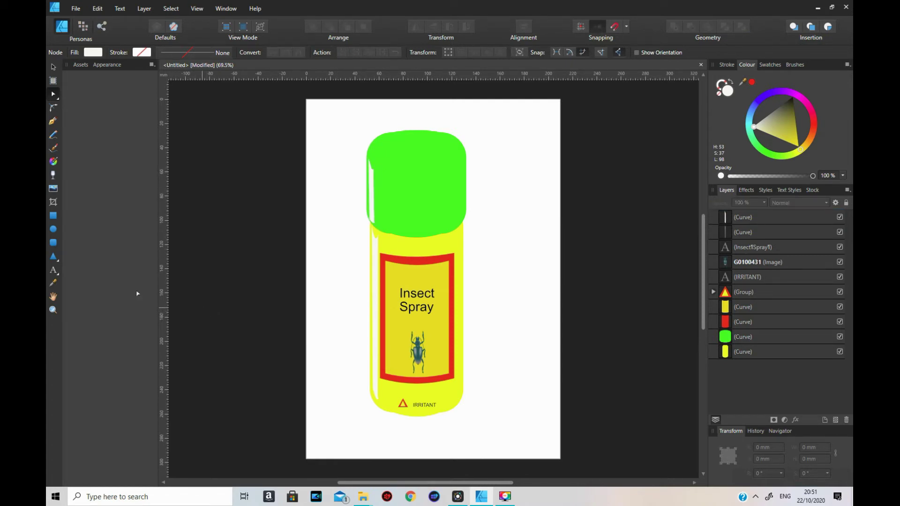
Step: Draw a bright green ellipse about 64.1 × 28.3 mm and place it over the upper part of the cap
click(54, 228)
drag(223, 161, 308, 196)
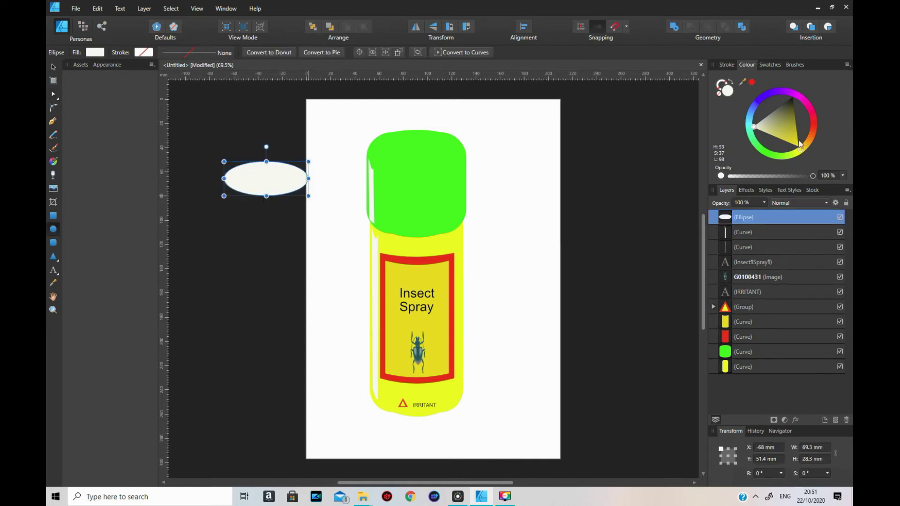
click(761, 150)
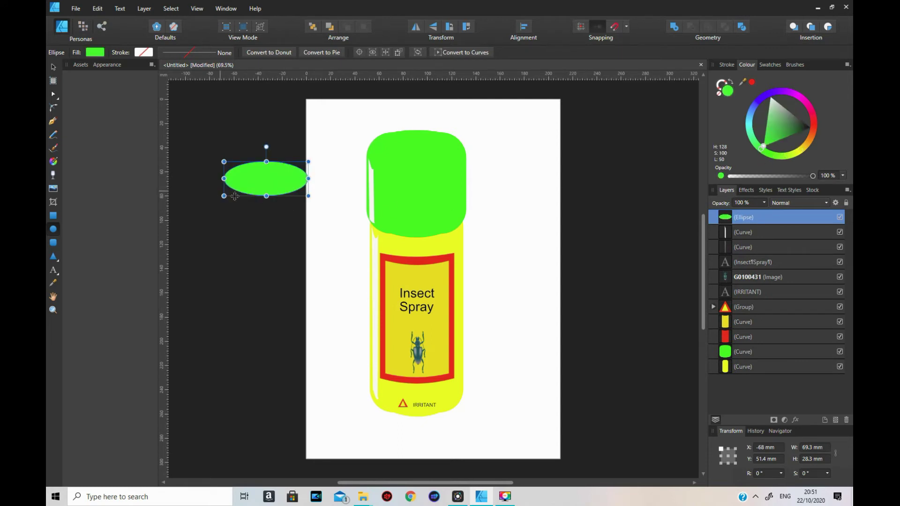
drag(310, 180, 302, 179)
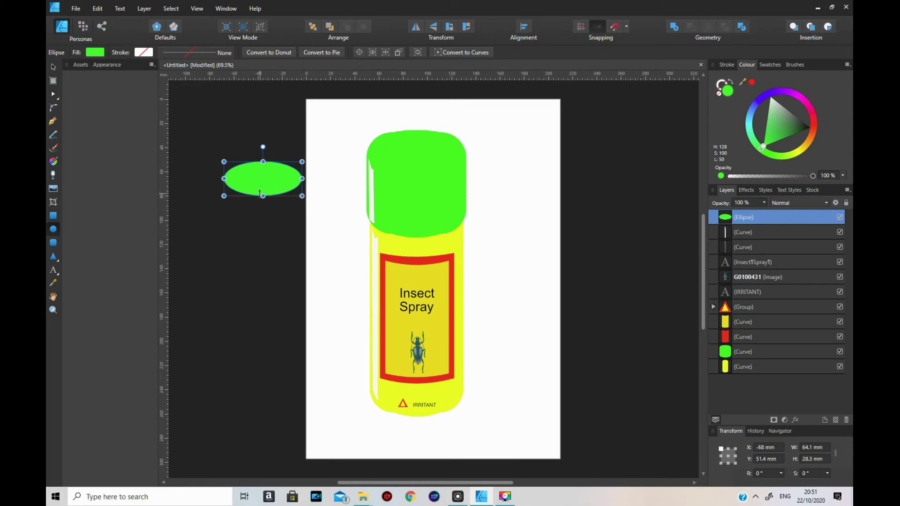
click(53, 67)
drag(260, 195, 413, 162)
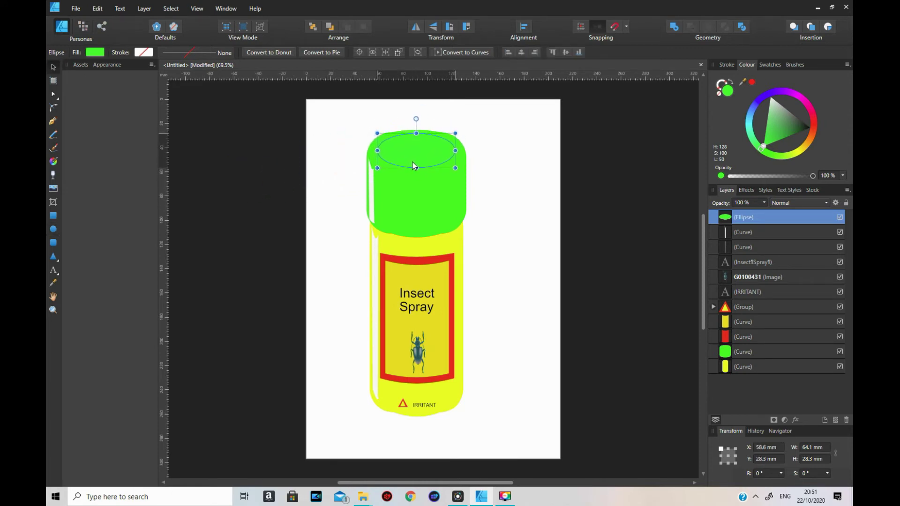
Step: Change the cap ellipse's fill to a pale green (H 128, S 60, L 71) at 60% opacity
drag(811, 176, 781, 176)
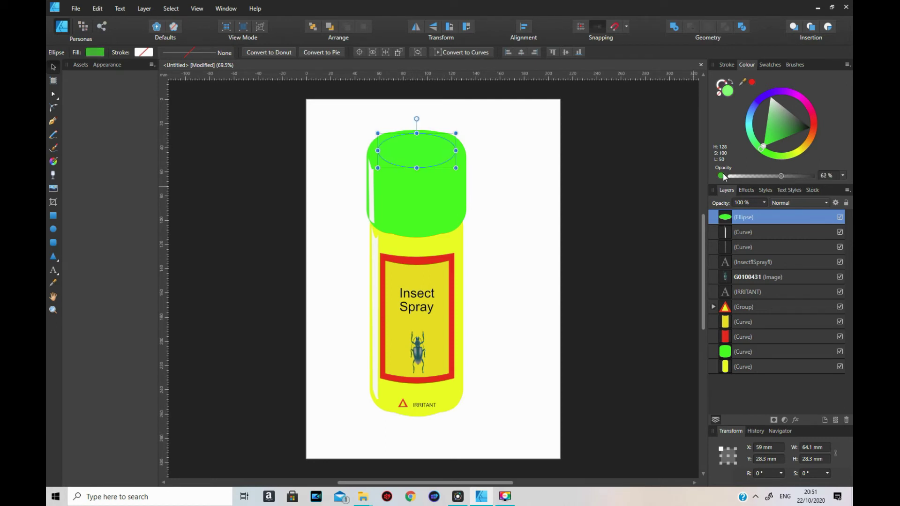
drag(780, 115, 772, 117)
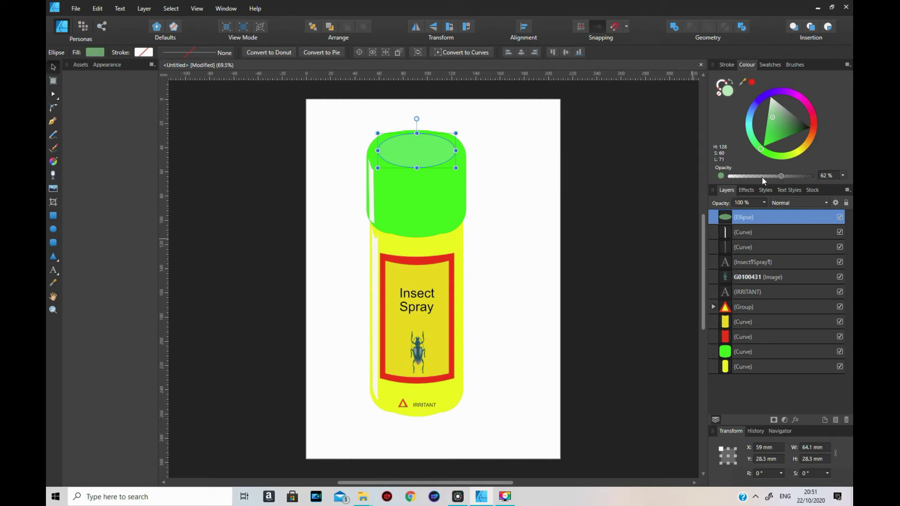
drag(781, 174, 771, 177)
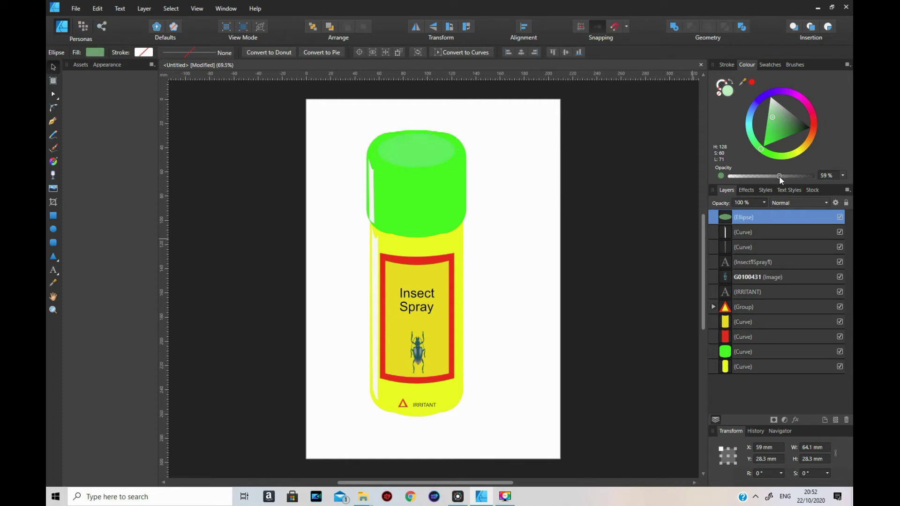
click(628, 243)
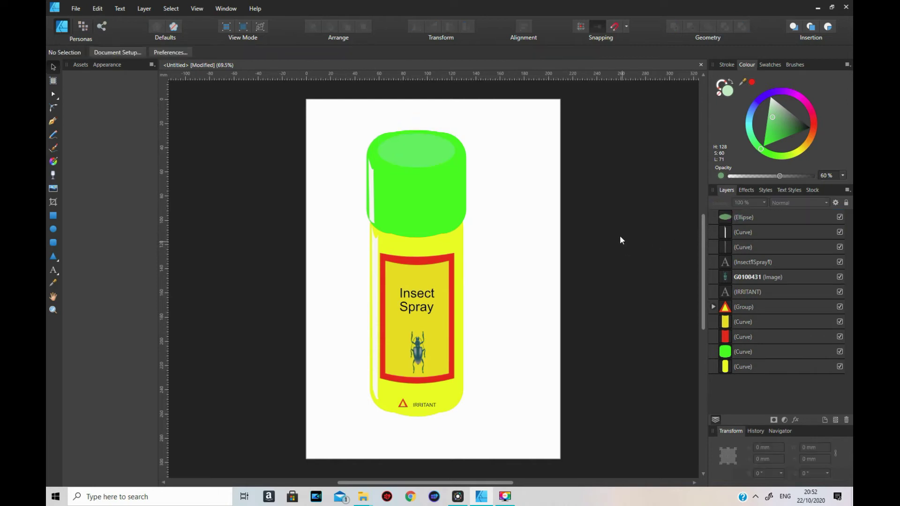
Step: Lower the top edge of the pale green ellipse slightly within the cap and deselect it
click(409, 138)
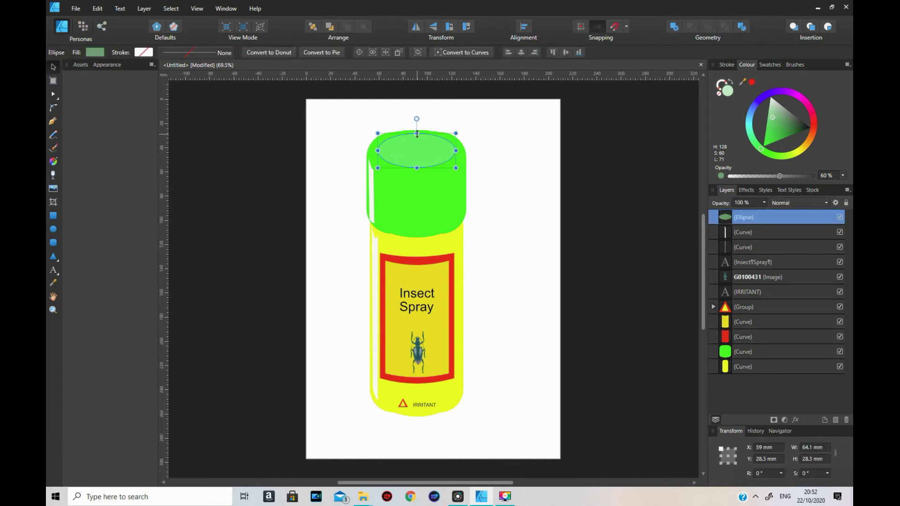
drag(416, 134, 417, 136)
click(564, 190)
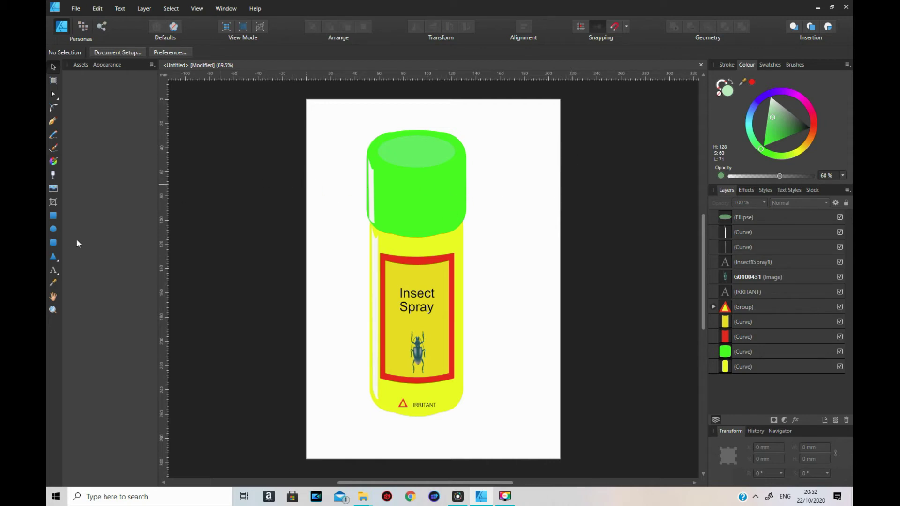
Step: Draw an ellipse about 76.4 × 15.9 mm beside the page and fill it white (H 248, S 0, L 99) at 100% opacity
click(53, 229)
drag(193, 209, 286, 228)
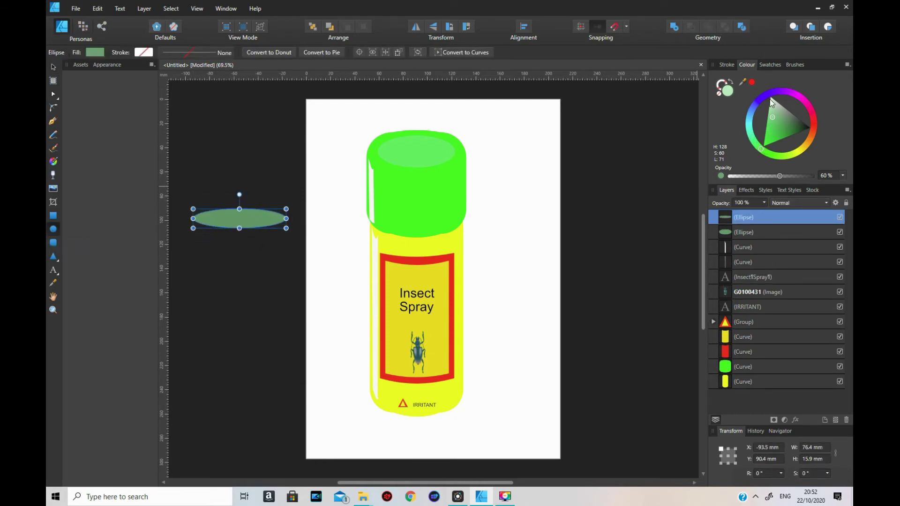
click(770, 97)
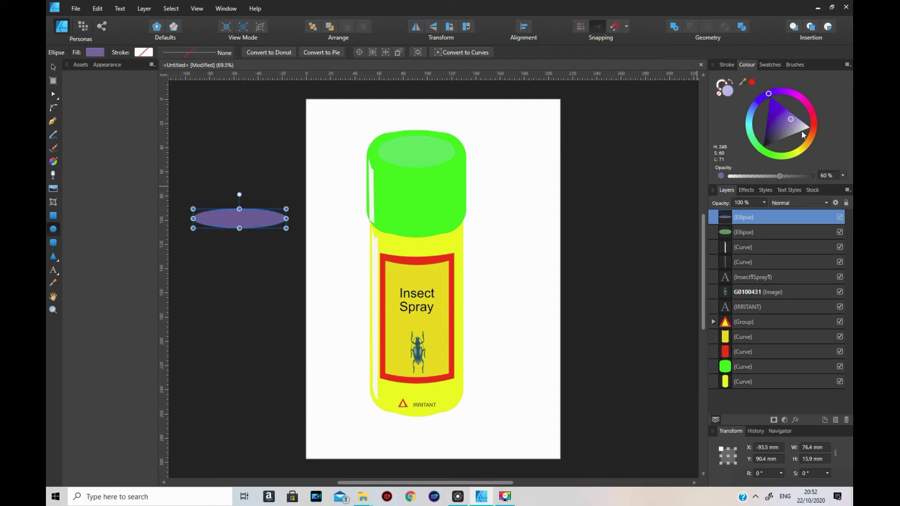
drag(792, 120, 812, 128)
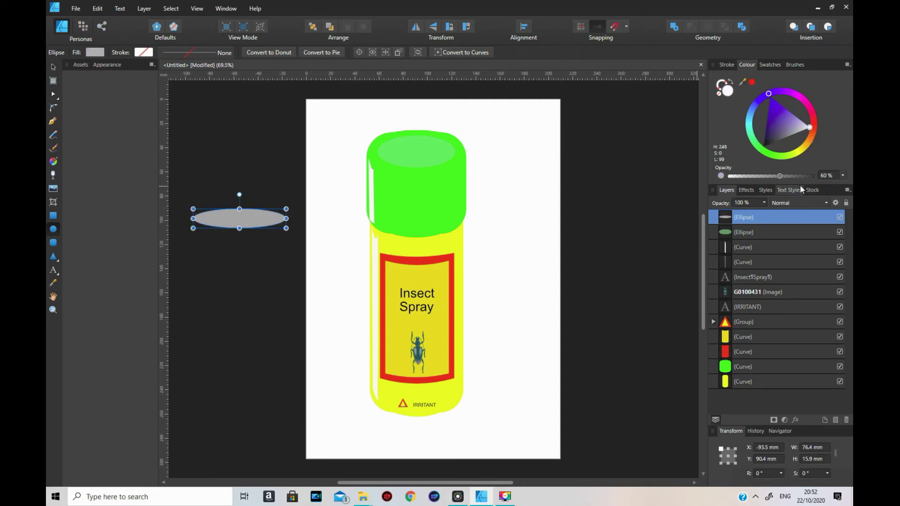
drag(779, 176, 815, 182)
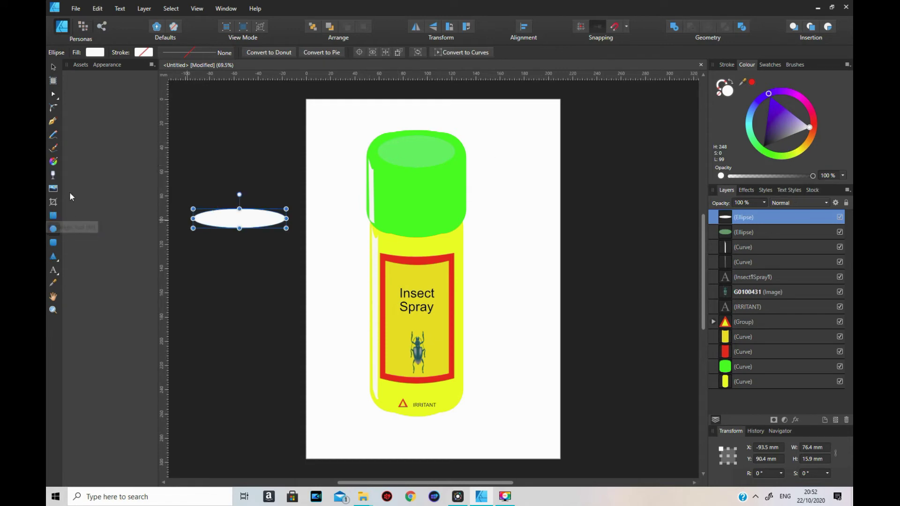
Step: Crop away the upper part of the white ellipse with the Vector Crop tool, leaving a thin curved sliver about 4 mm high
click(52, 202)
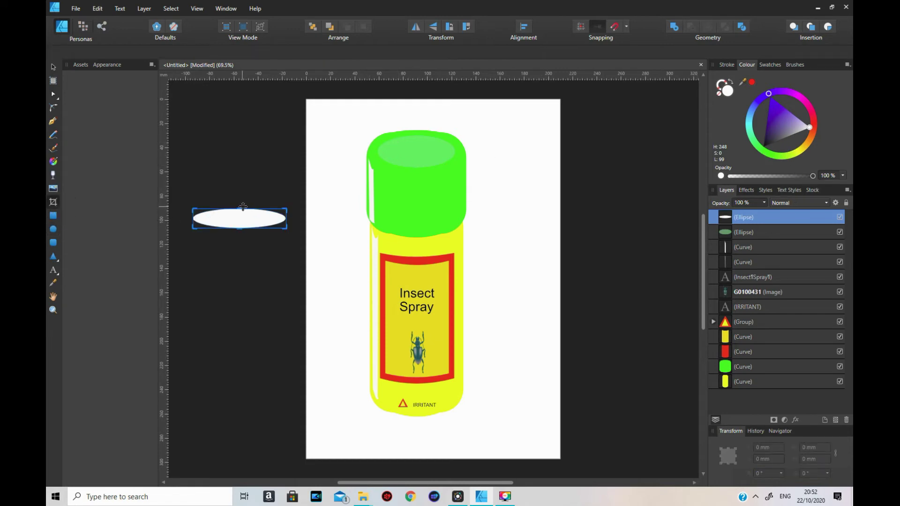
drag(240, 208, 241, 221)
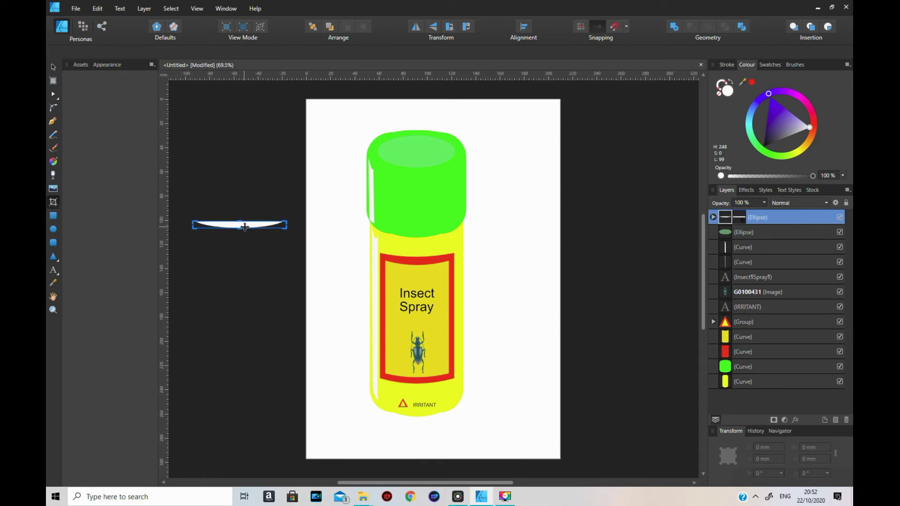
drag(241, 222, 241, 224)
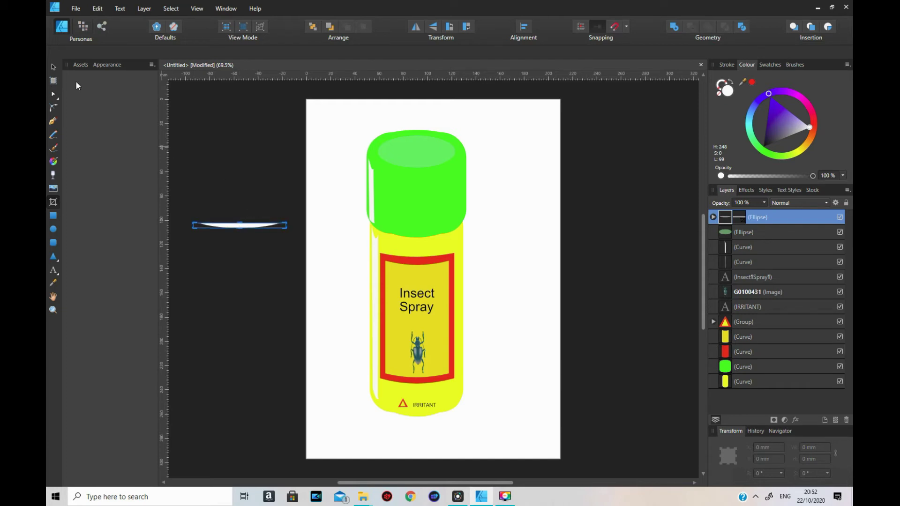
Step: Move the white sliver onto the cap just below the pale green ellipse and shrink it to about 61.3 × 2.8 mm
click(52, 68)
drag(237, 227, 416, 178)
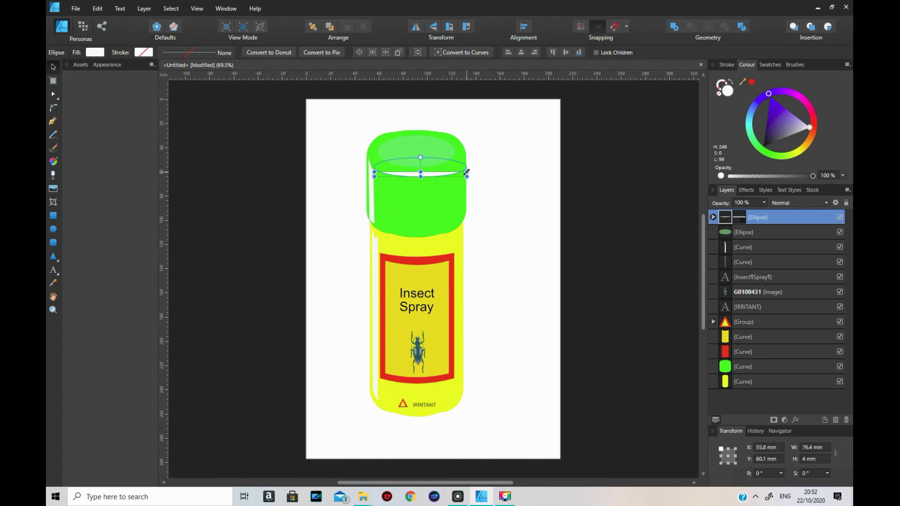
drag(464, 173, 460, 174)
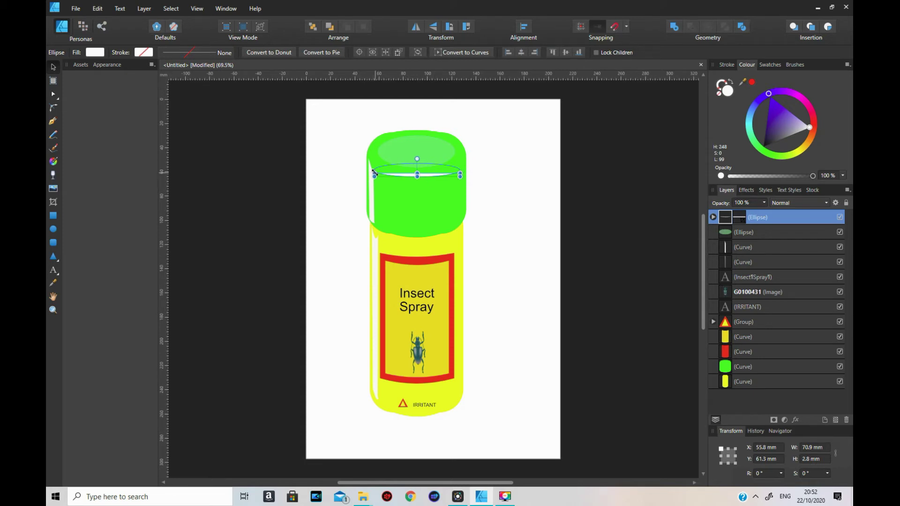
drag(375, 171, 385, 173)
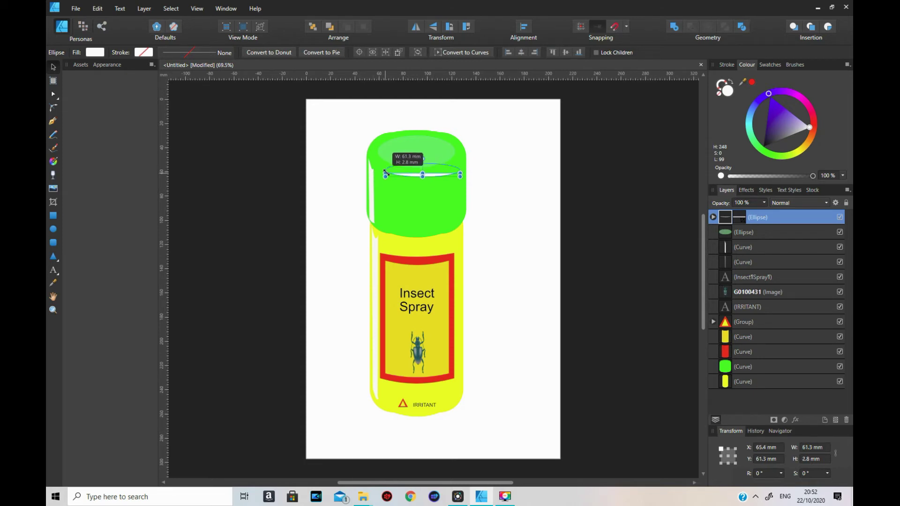
click(566, 253)
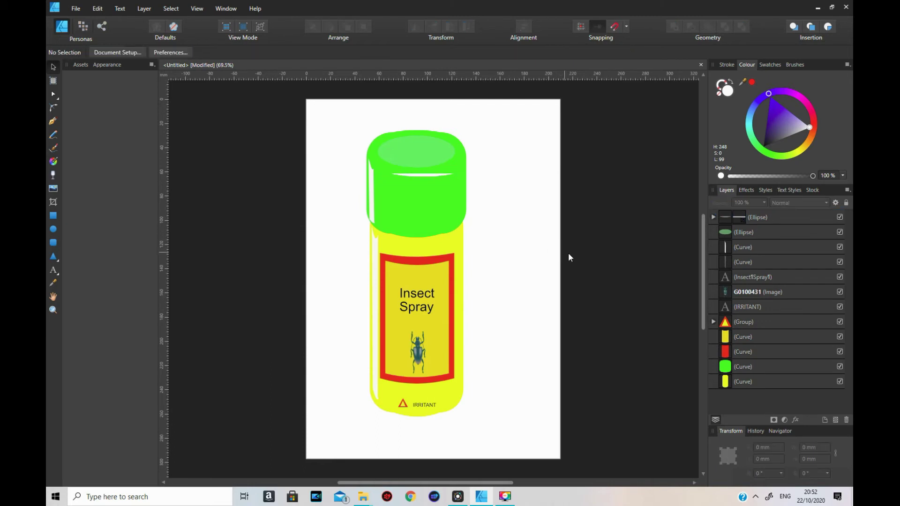
Step: Resize the white sliver on the cap to about 58.5 × 4.4 mm and deselect it
click(448, 173)
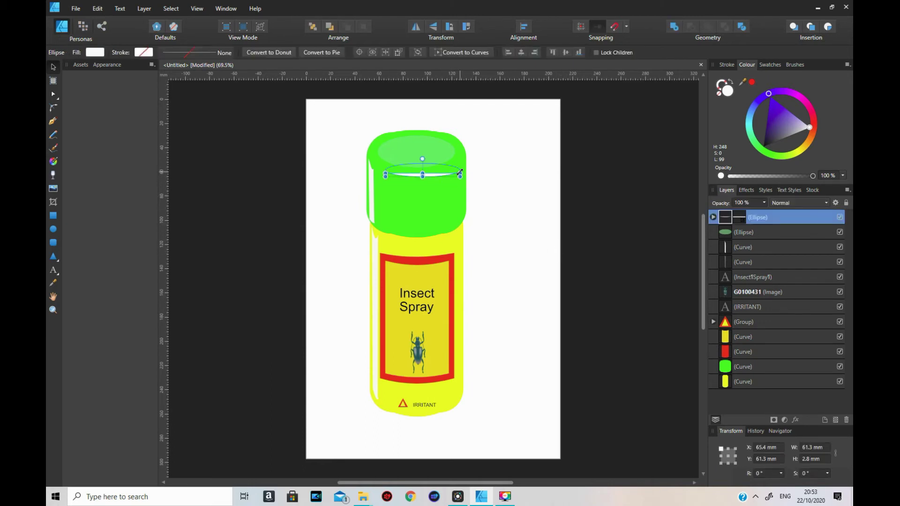
drag(460, 171, 457, 170)
click(541, 209)
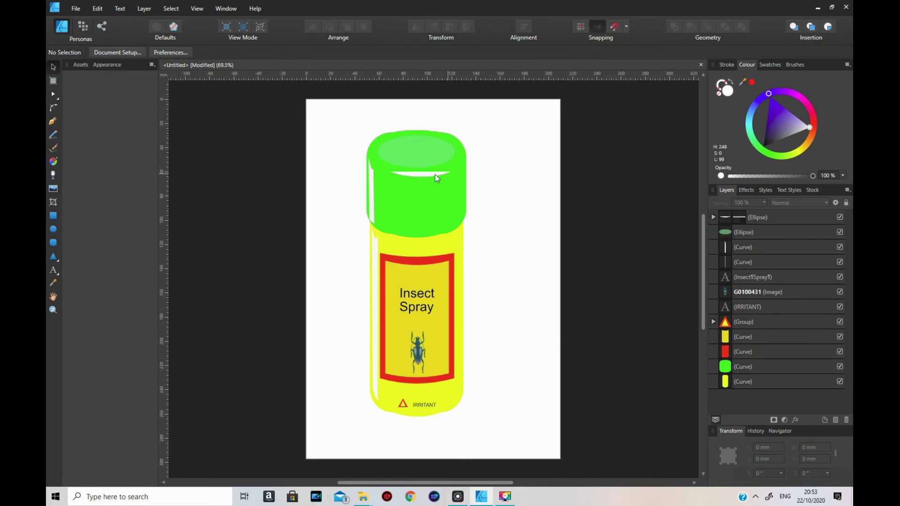
Step: Convert the white sliver to curves and lower its top node with the Node tool to form a thin crescent highlight
click(412, 175)
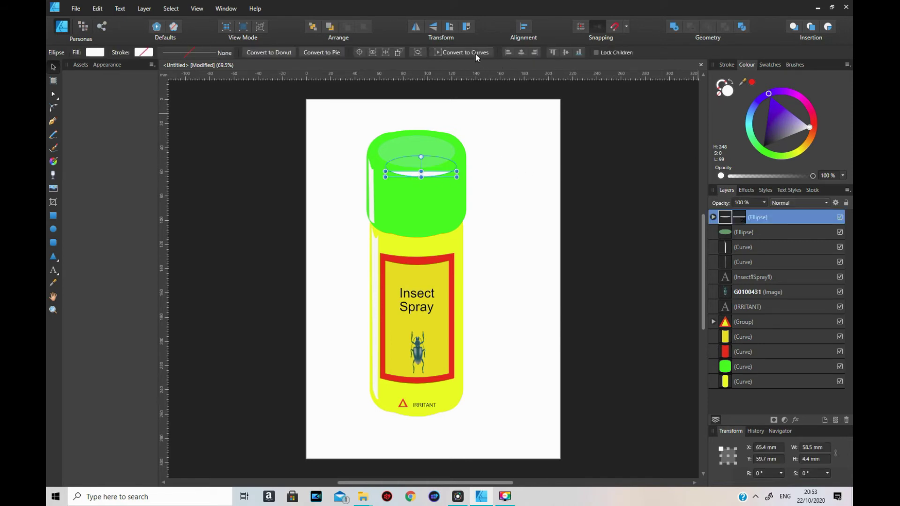
click(475, 54)
click(52, 96)
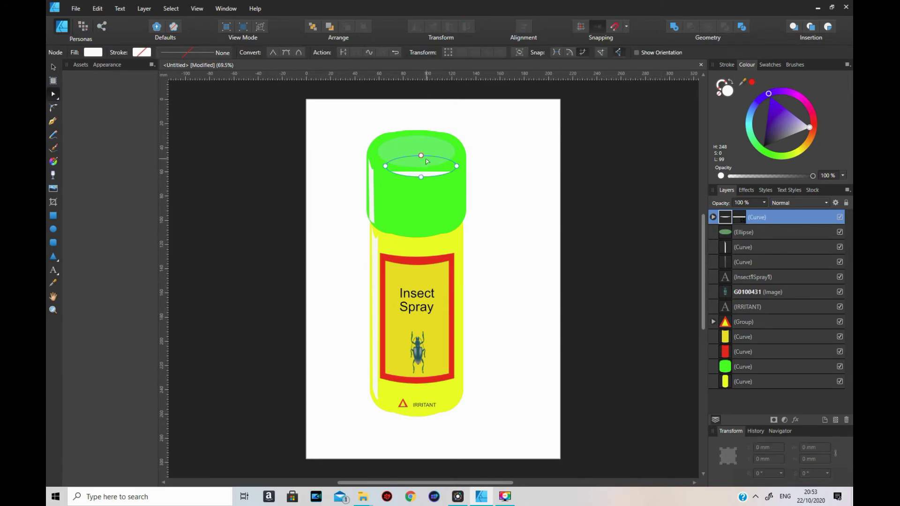
drag(422, 159, 421, 176)
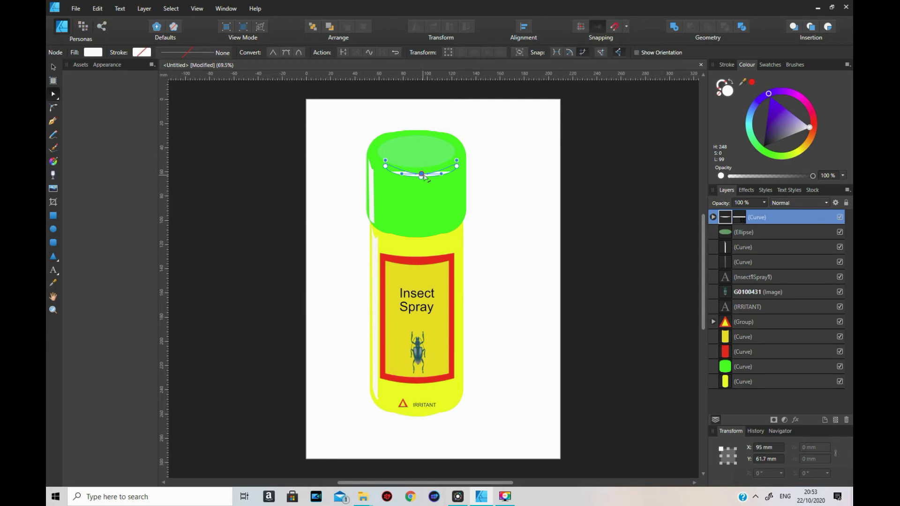
click(522, 224)
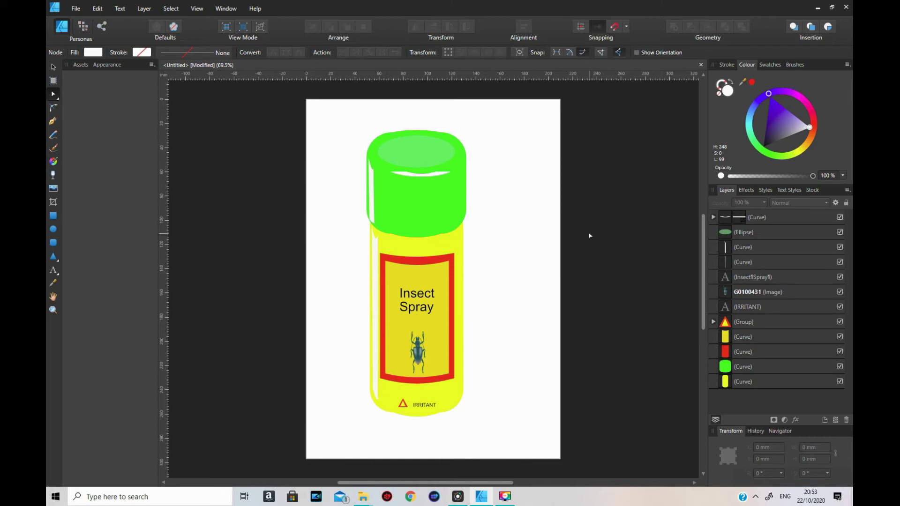
Step: Select all objects of the spray can and scale them down together to about 18.7 × 56.9 mm
click(53, 69)
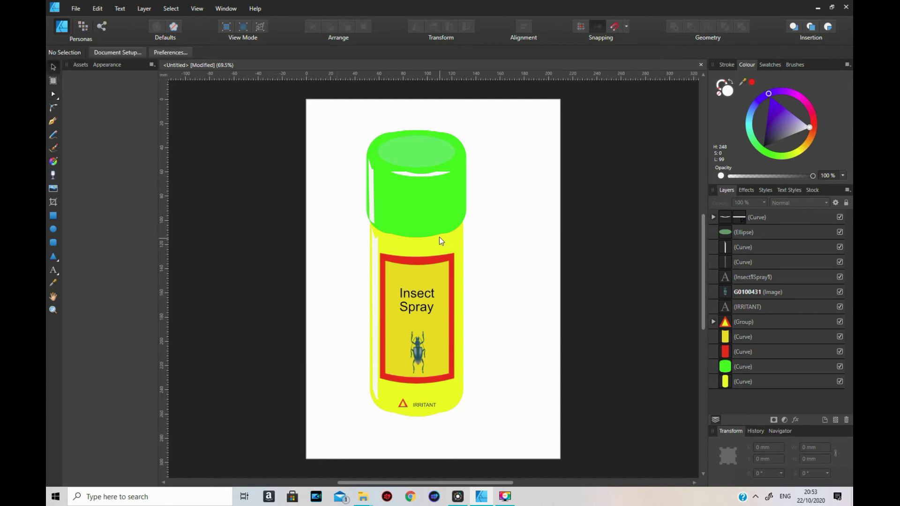
drag(311, 105, 593, 448)
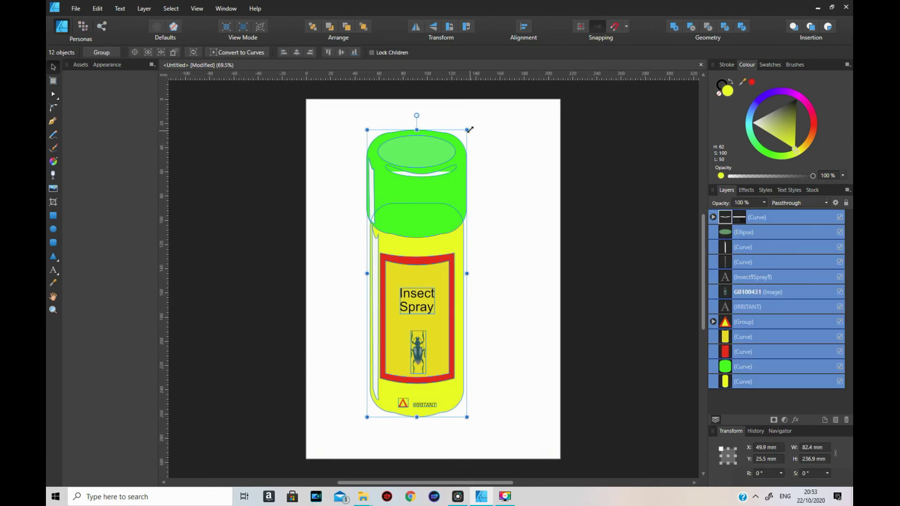
drag(467, 131, 388, 348)
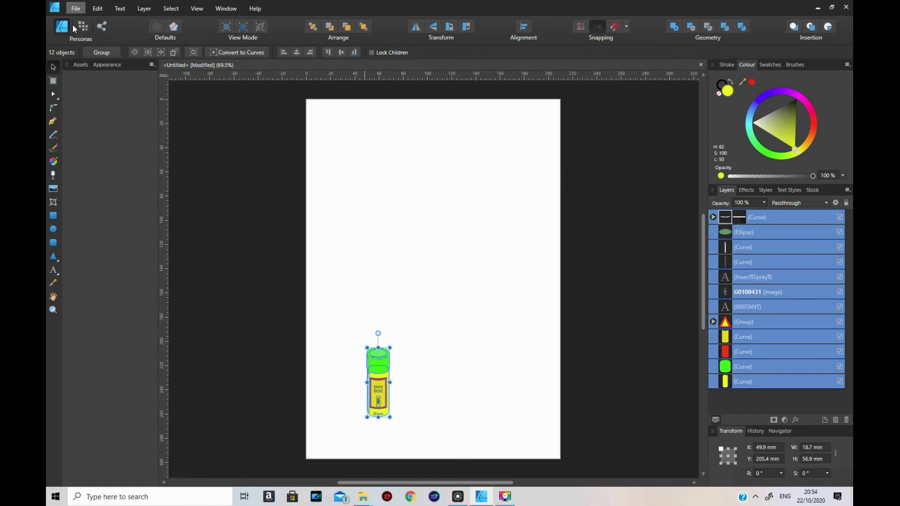
Step: Start a PNG export with the area set to Selection without background
click(74, 9)
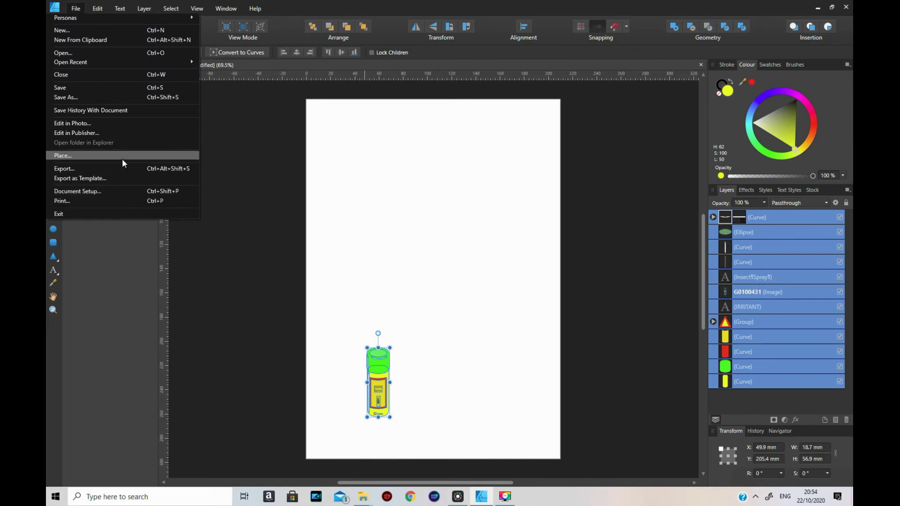
click(117, 169)
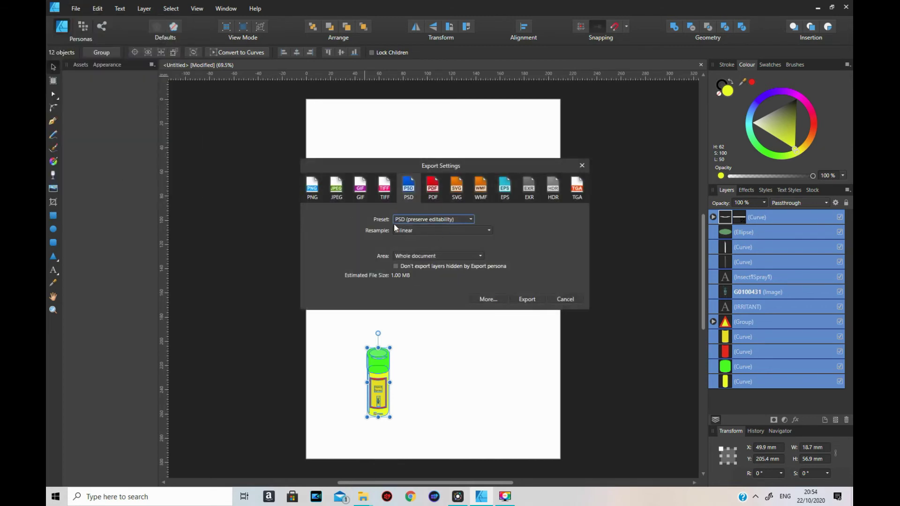
click(312, 189)
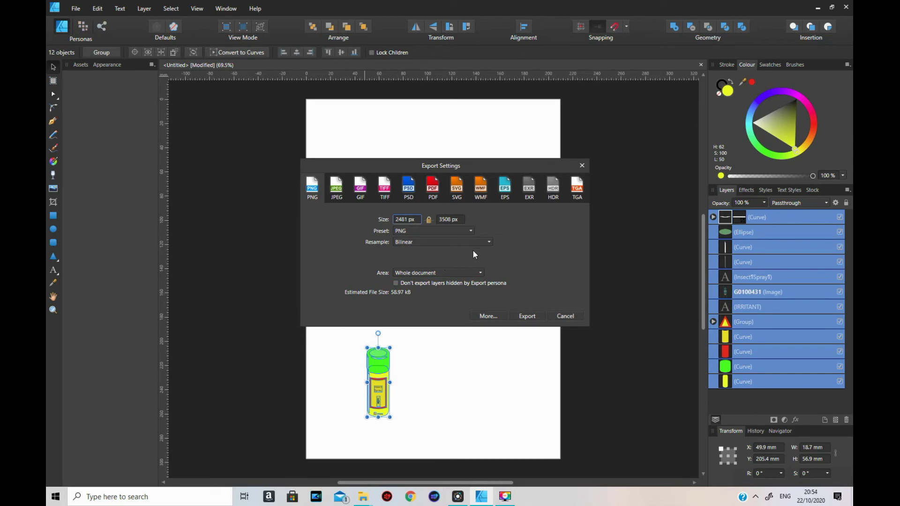
click(480, 273)
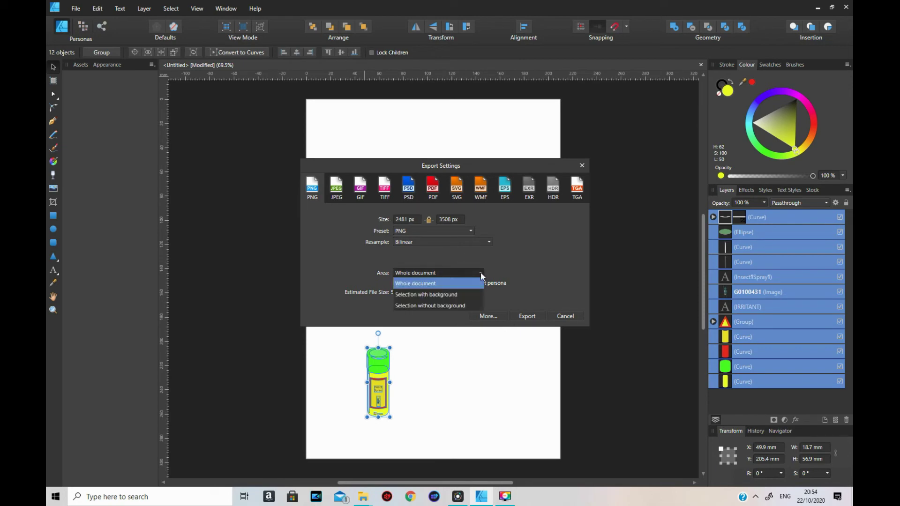
click(462, 305)
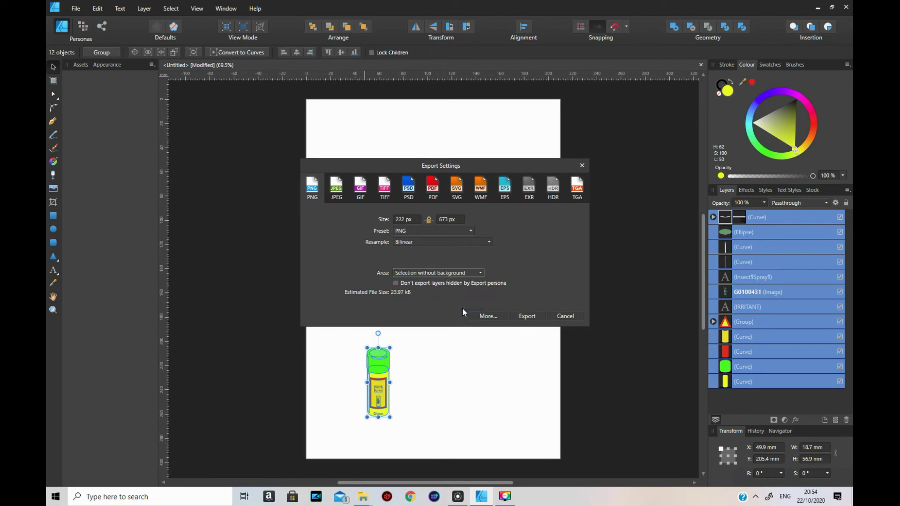
click(527, 317)
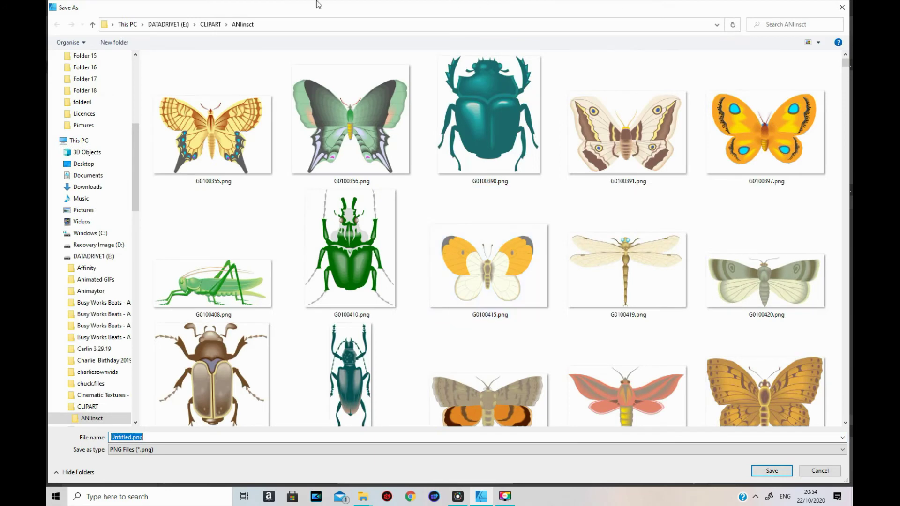
Step: Save the exported image to the Desktop folder as INSECT SPRAY.png
click(129, 25)
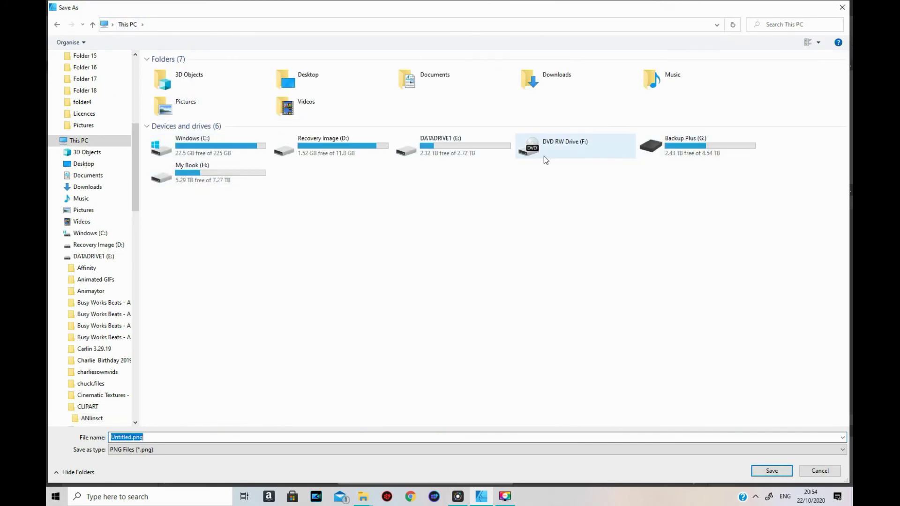
click(312, 78)
double_click(312, 78)
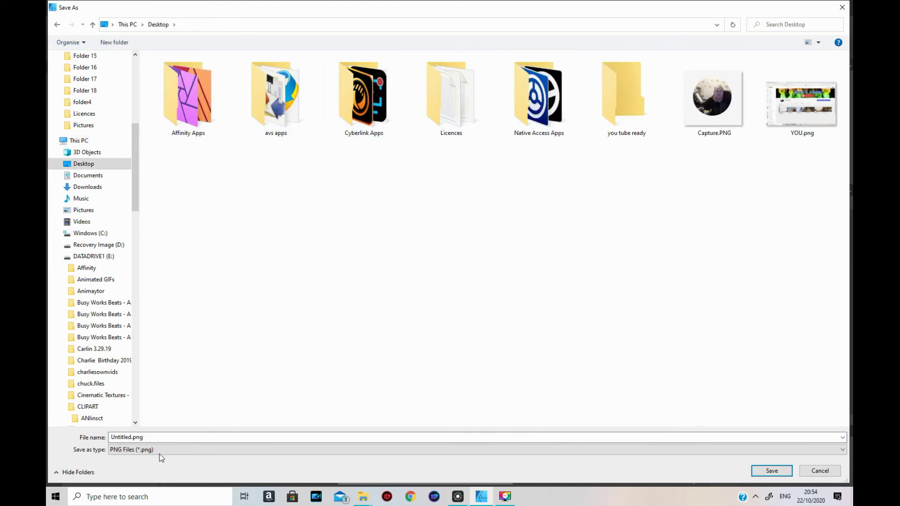
click(131, 438)
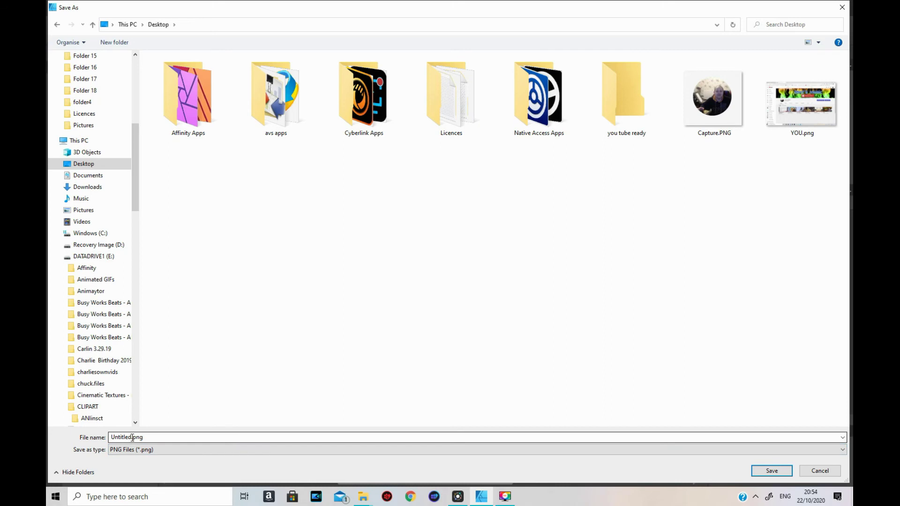
double_click(131, 437)
drag(131, 438, 109, 439)
text(INSECT SPRAY)
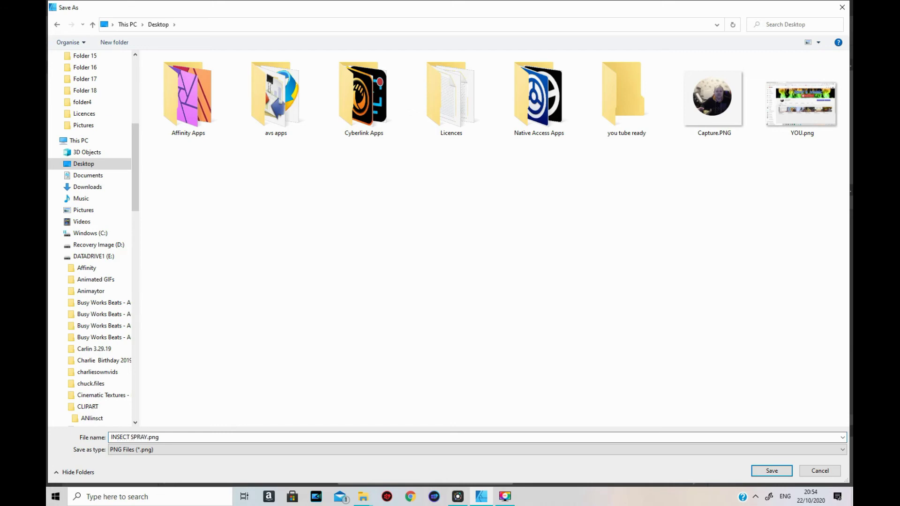
key(Return)
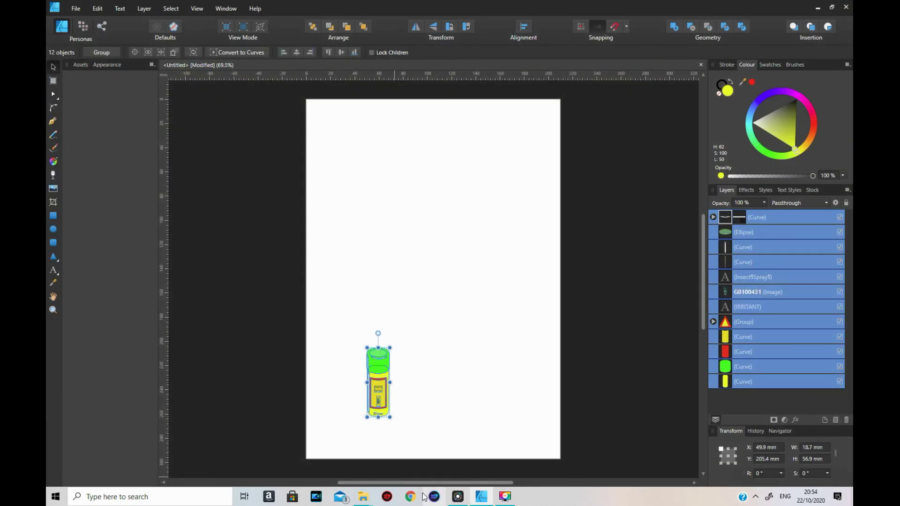
Step: Switch to File Explorer and look through the Desktop folder for the exported spray can image
mouse_move(366, 501)
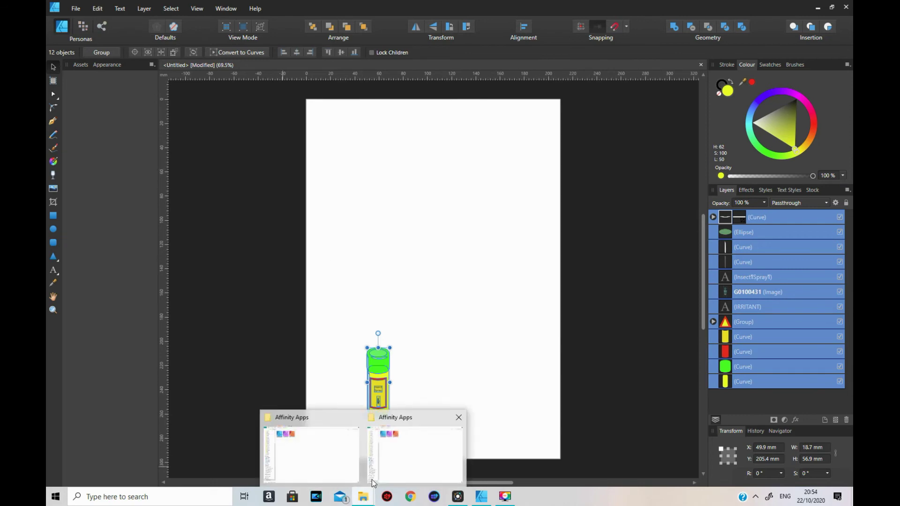
click(411, 447)
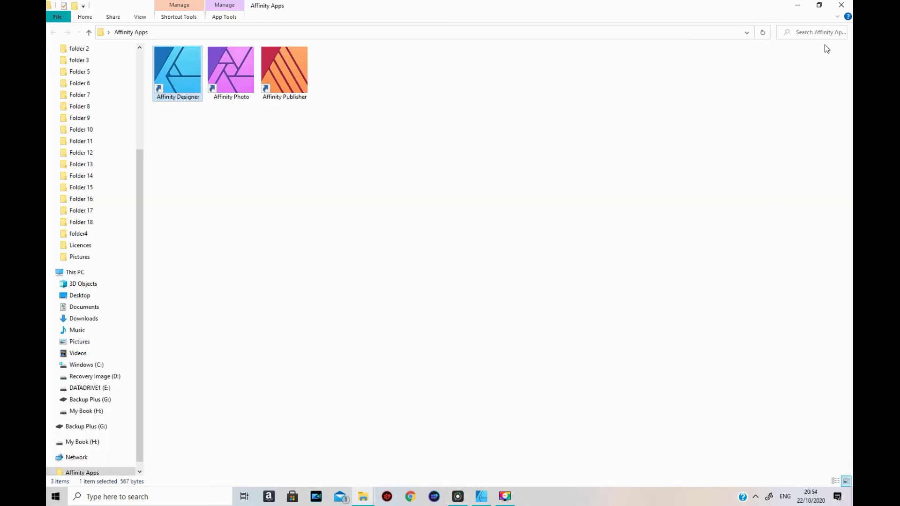
click(89, 298)
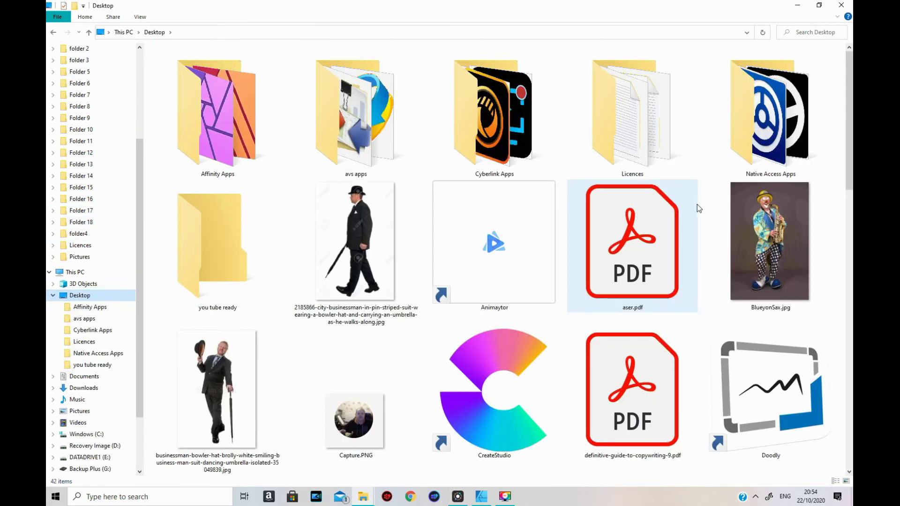
scroll(694, 202, down, 5)
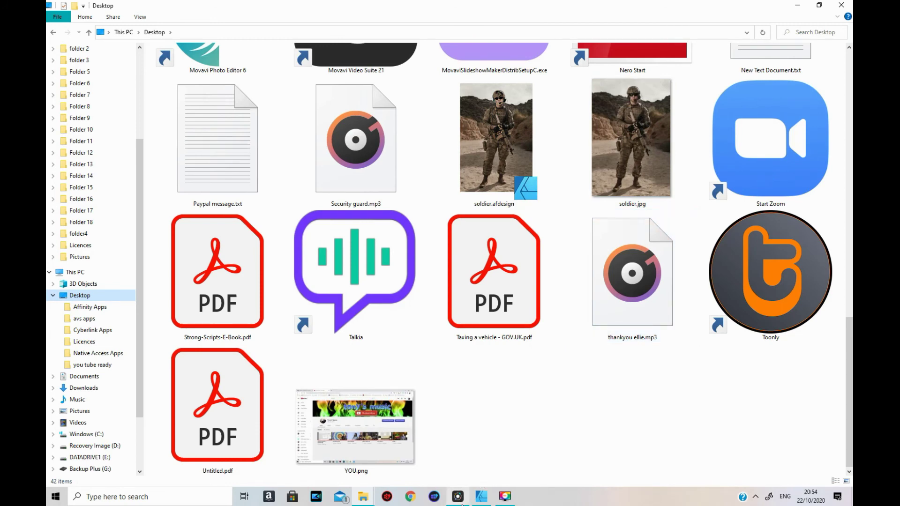
Step: Switch back to Affinity Designer and close it, discarding the unsaved changes to the untitled spray can document
click(481, 497)
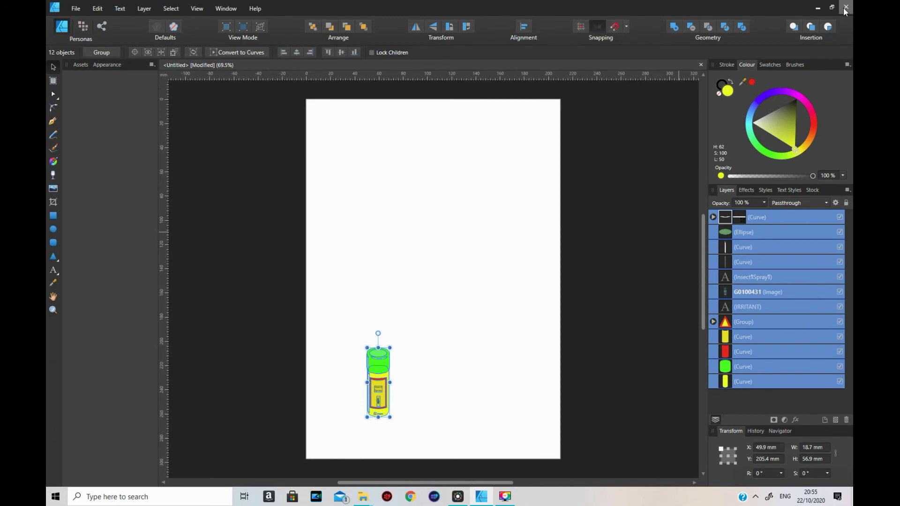
click(846, 8)
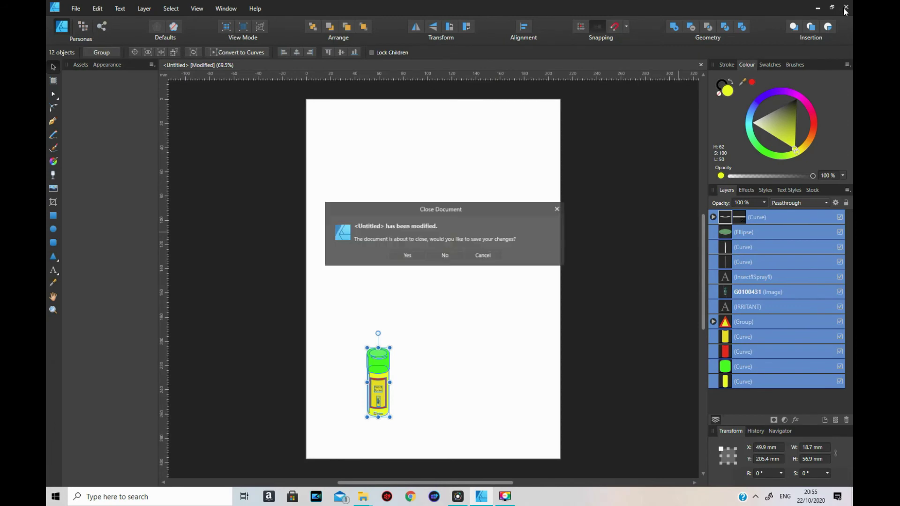
click(443, 256)
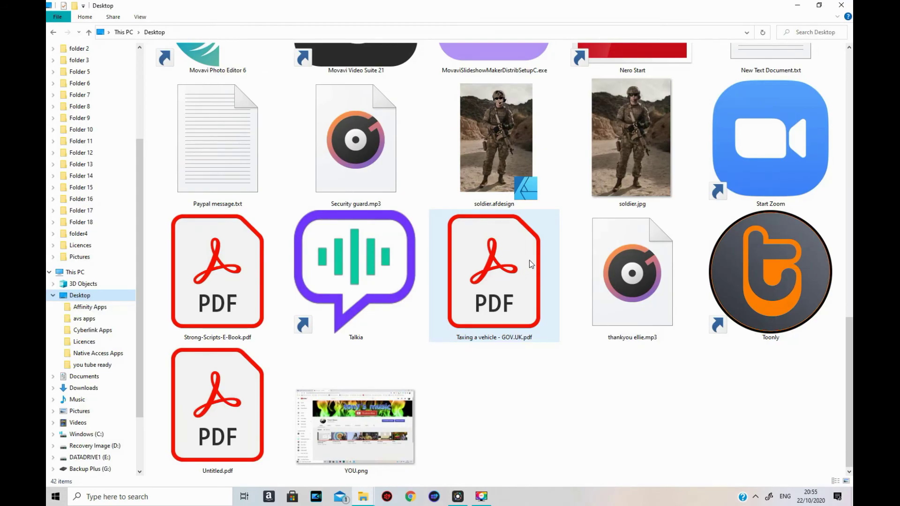
Step: Start Toonly and create a new video named MY VIDEO with the Altar background in Scene 1
click(755, 274)
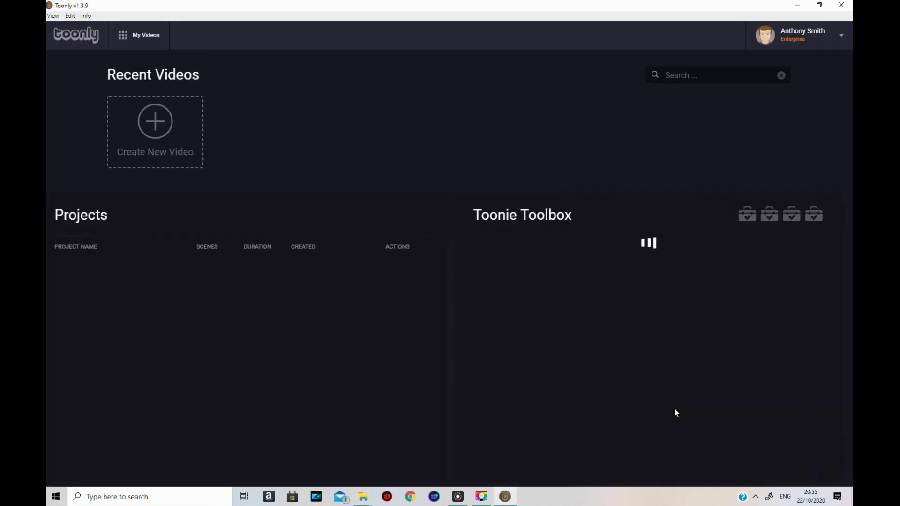
click(157, 132)
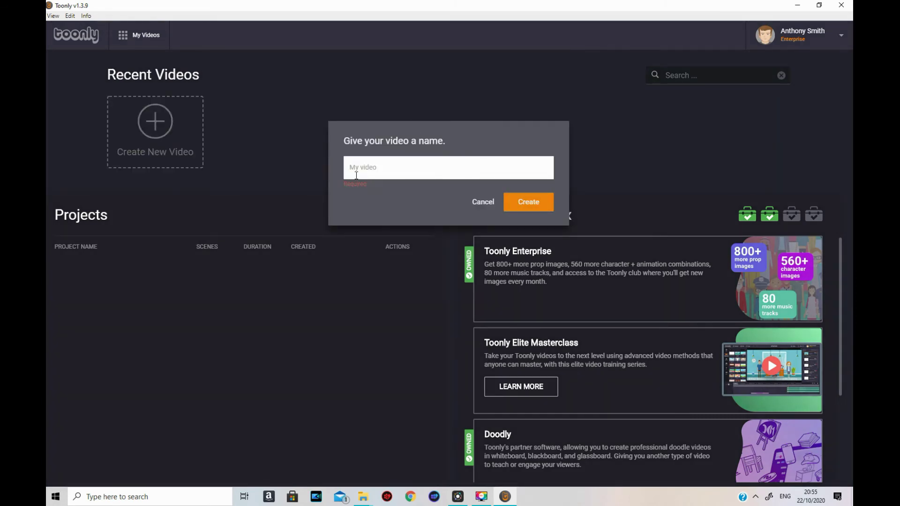
text(MY VIDEO)
key(Return)
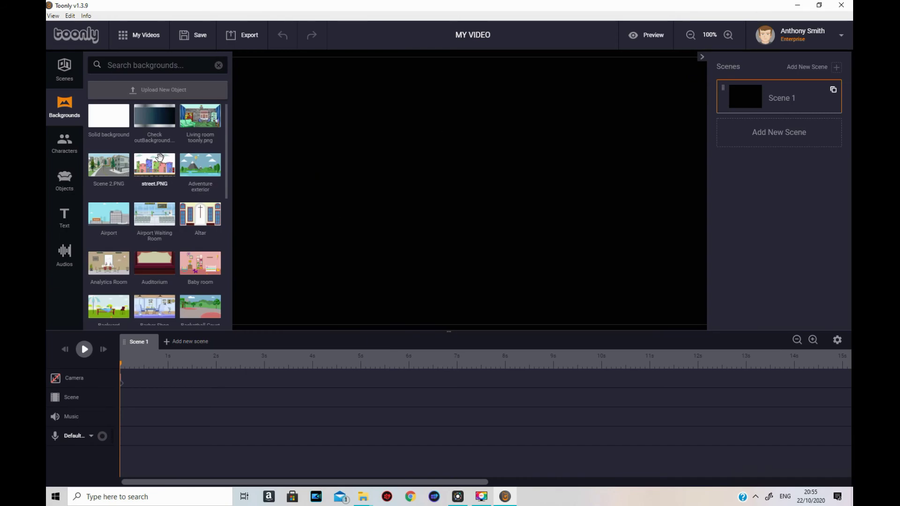
drag(195, 218, 381, 281)
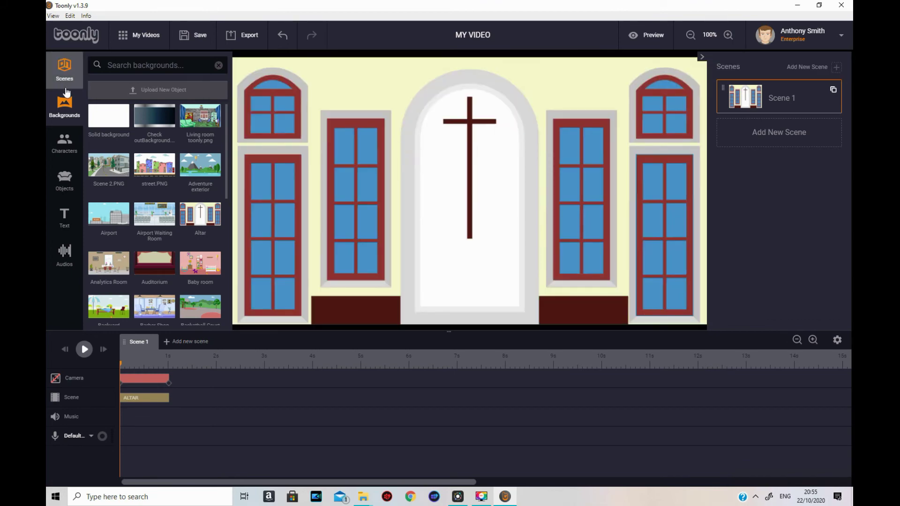
Step: Upload INSECT SPRAY.png from the Desktop folder to the object library, keeping its file name as the prop name
click(64, 180)
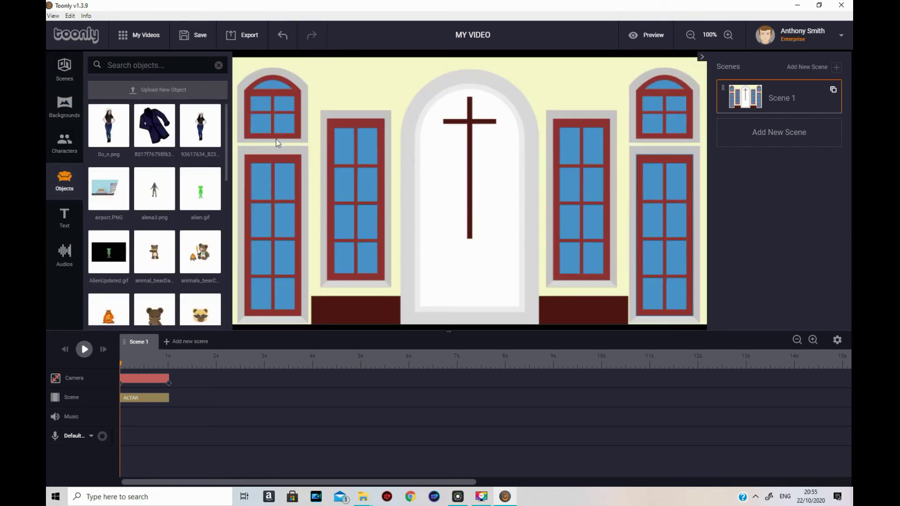
click(162, 92)
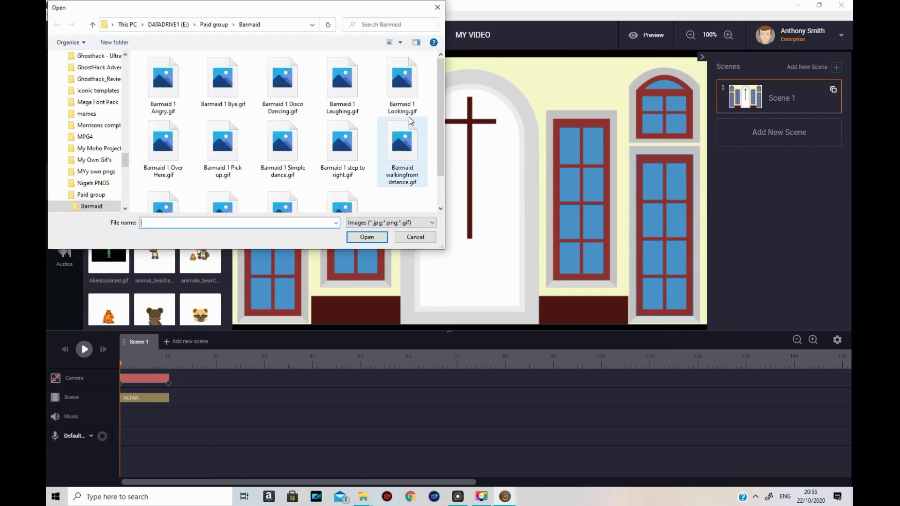
click(132, 25)
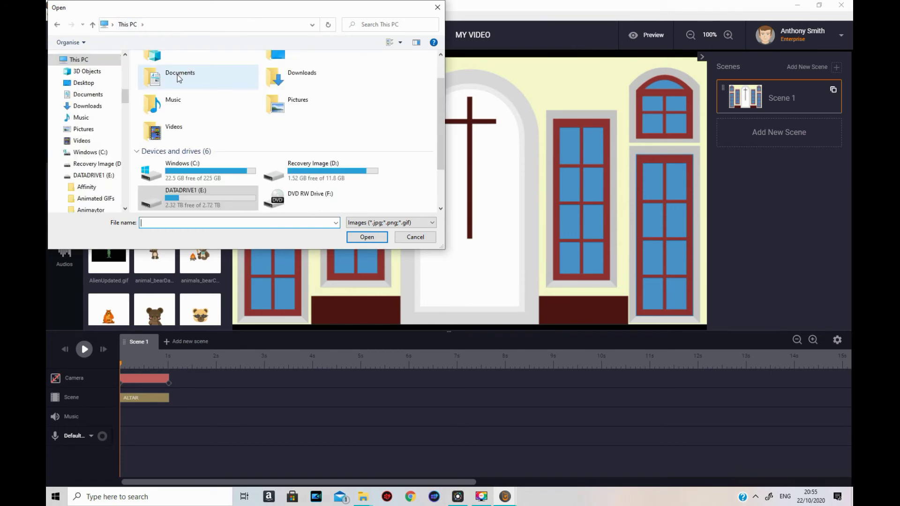
scroll(195, 77, up, 1)
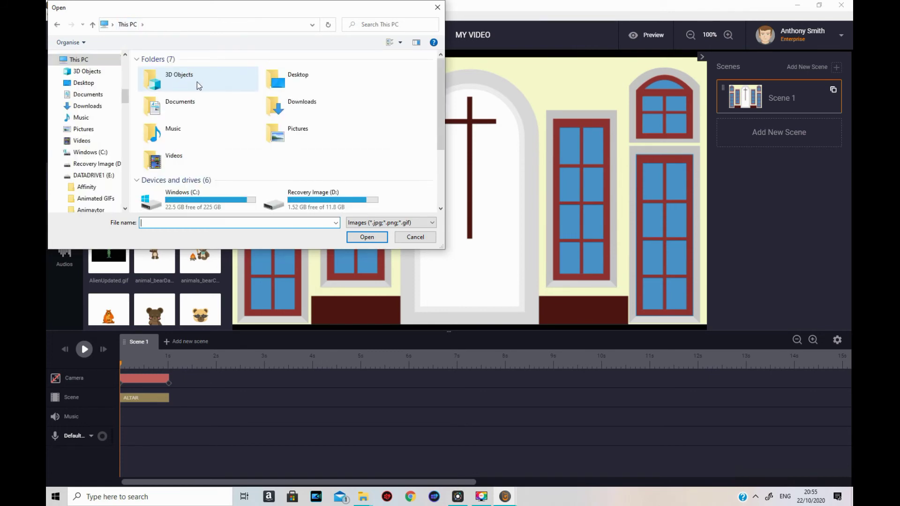
double_click(286, 80)
scroll(406, 141, down, 5)
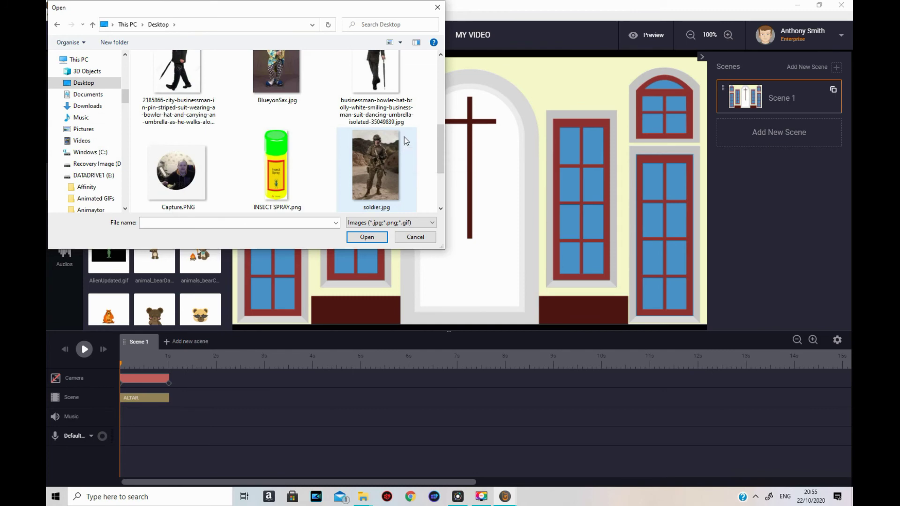
click(277, 173)
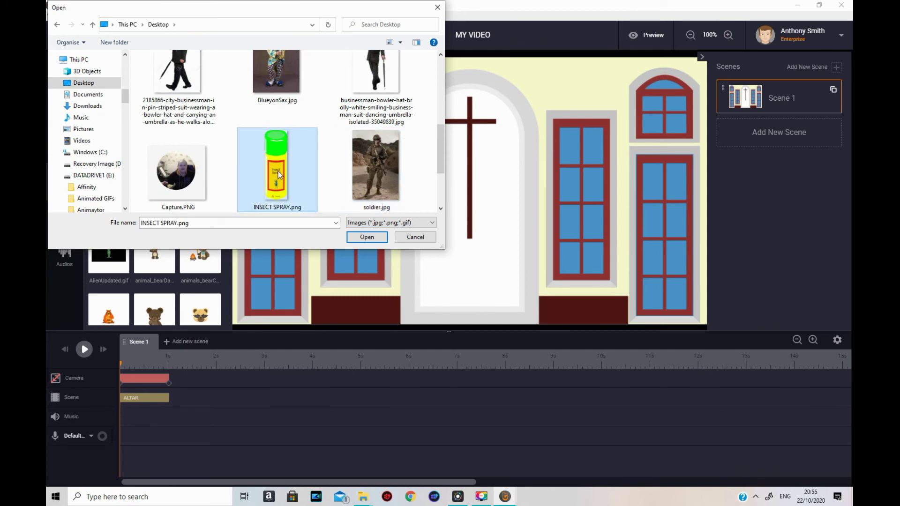
click(364, 240)
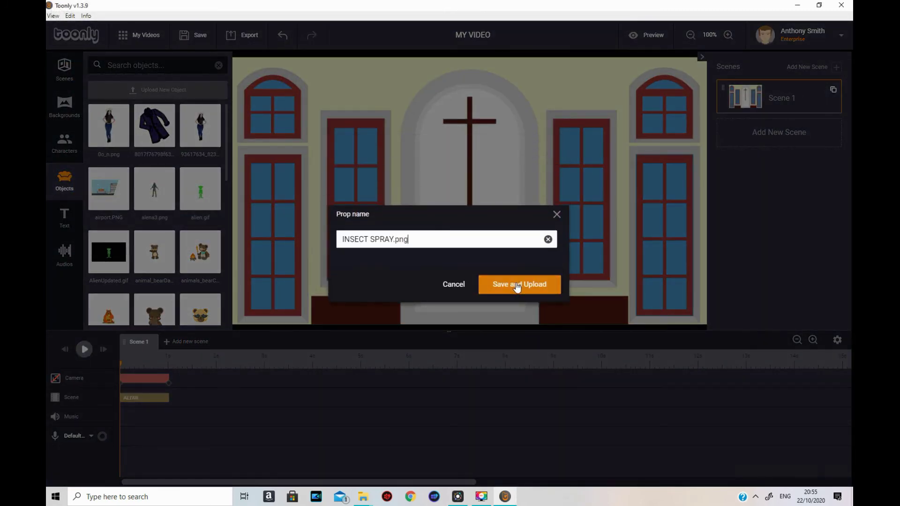
click(517, 287)
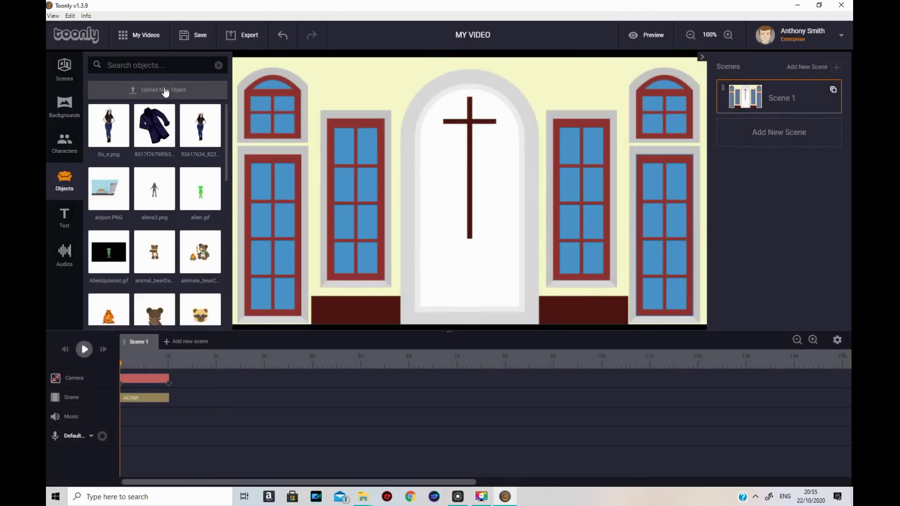
Step: Search the objects for INSECT and add the uploaded INSECT SPRAY.png prop to the middle of the scene
click(164, 65)
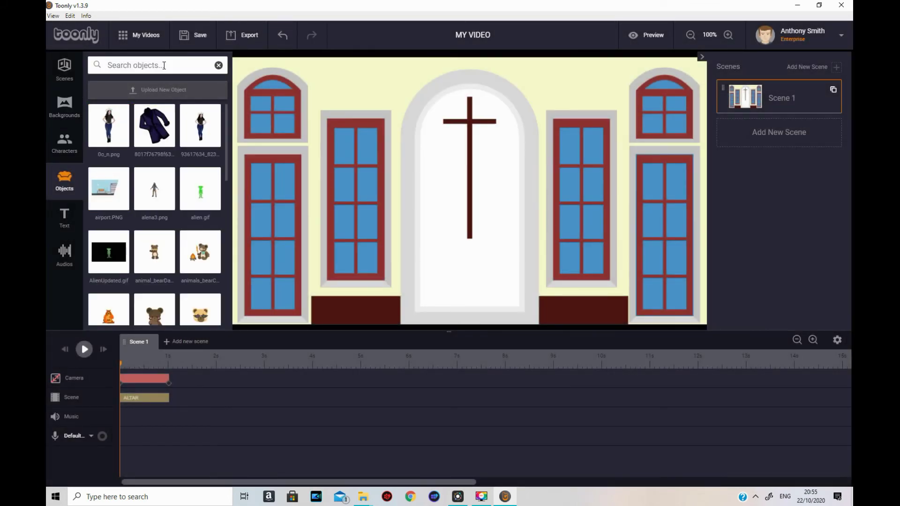
text(INSECT)
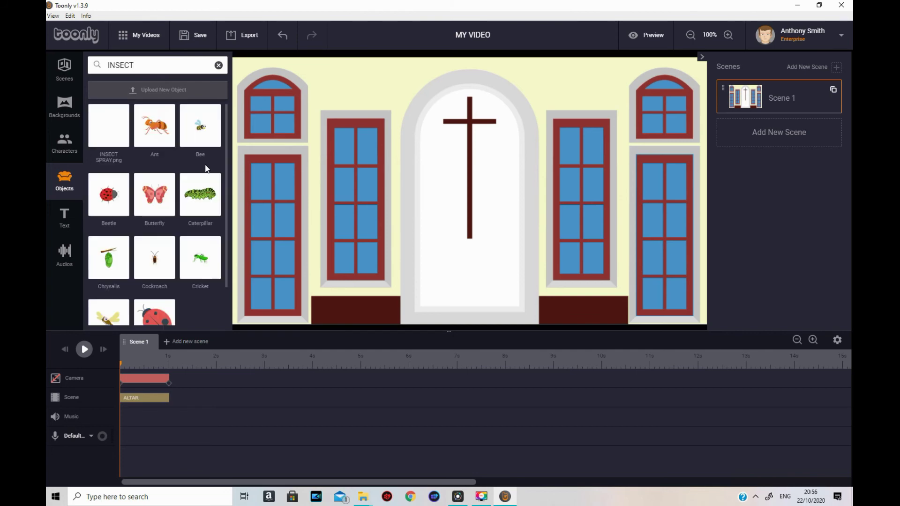
drag(102, 129, 438, 192)
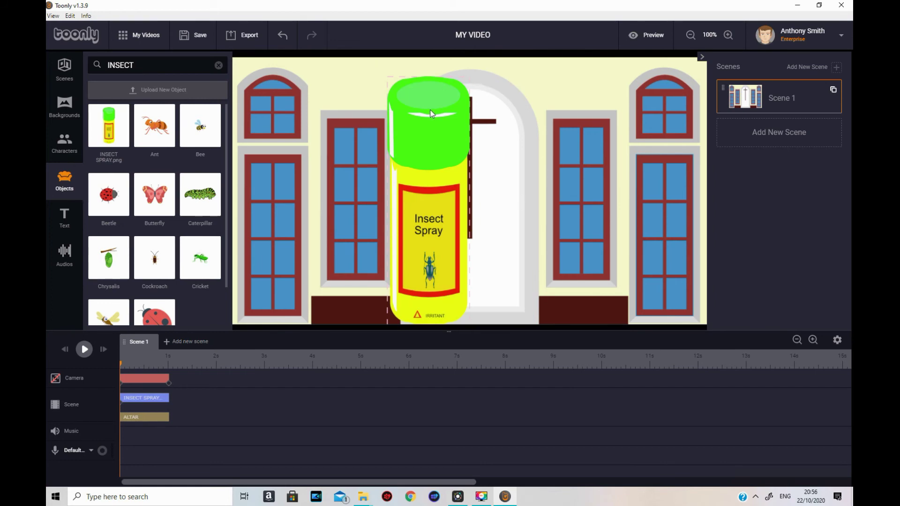
Step: Scale the spray can down in two stages and stand it on the sill of the window just left of the altar arch
mouse_move(467, 77)
mouse_down()
mouse_move(460, 101)
mouse_move(404, 158)
mouse_up()
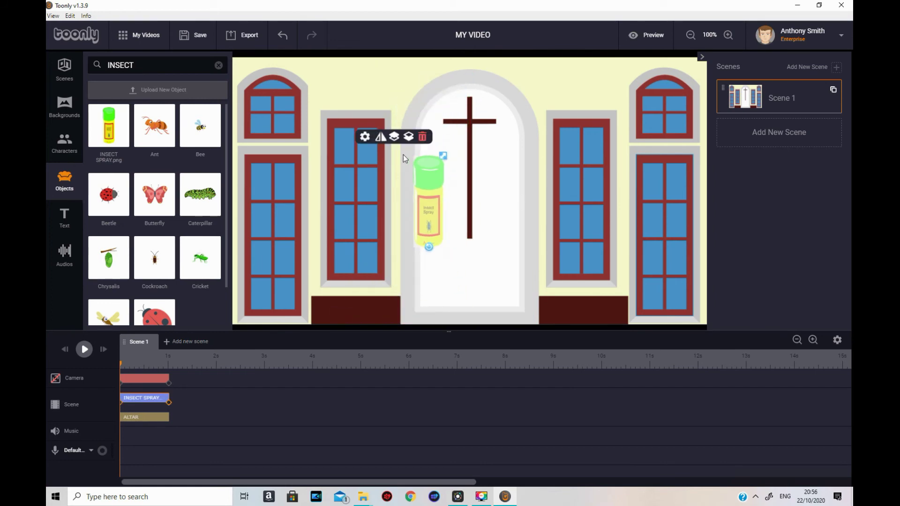
drag(418, 215, 290, 232)
click(550, 197)
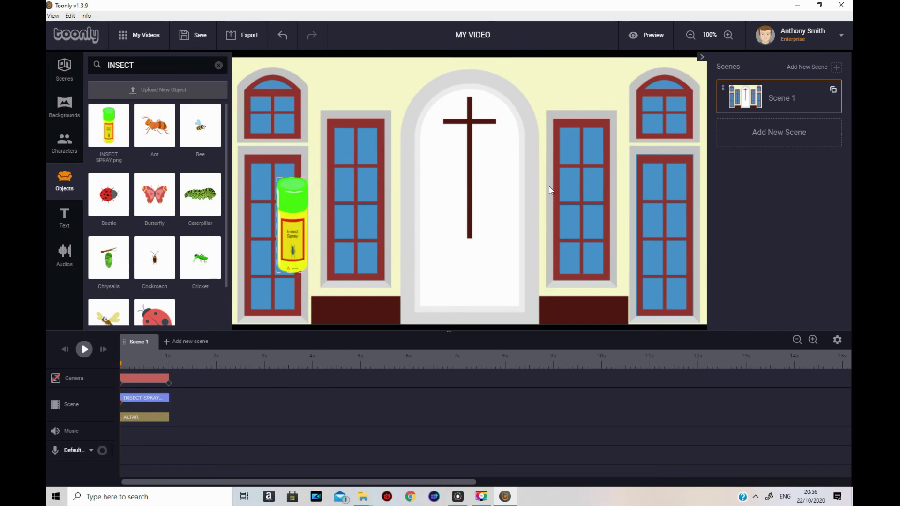
click(295, 206)
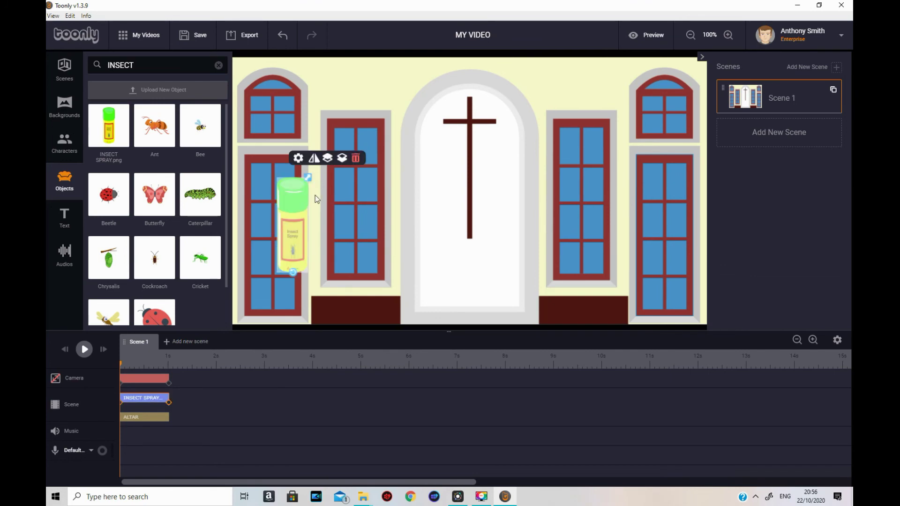
mouse_move(307, 181)
mouse_down()
mouse_move(302, 194)
mouse_move(344, 229)
mouse_move(336, 248)
mouse_up()
click(454, 287)
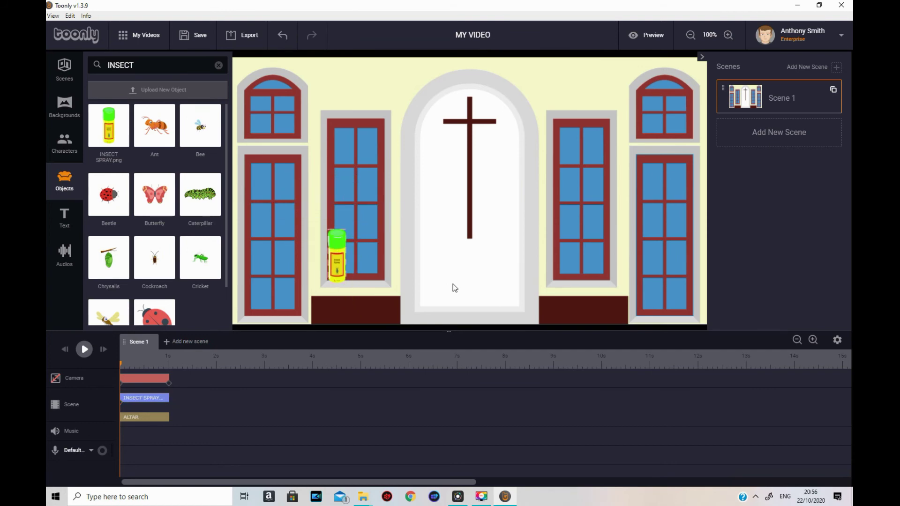
drag(338, 268, 334, 272)
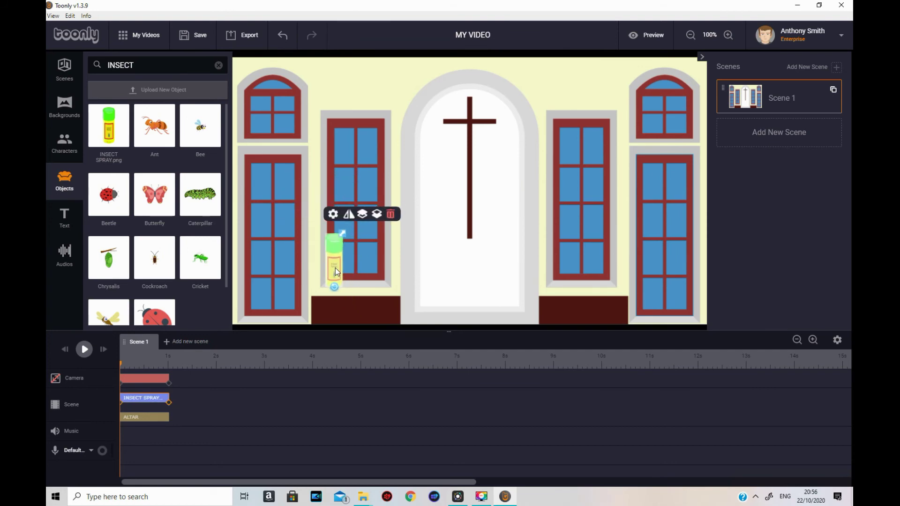
click(466, 295)
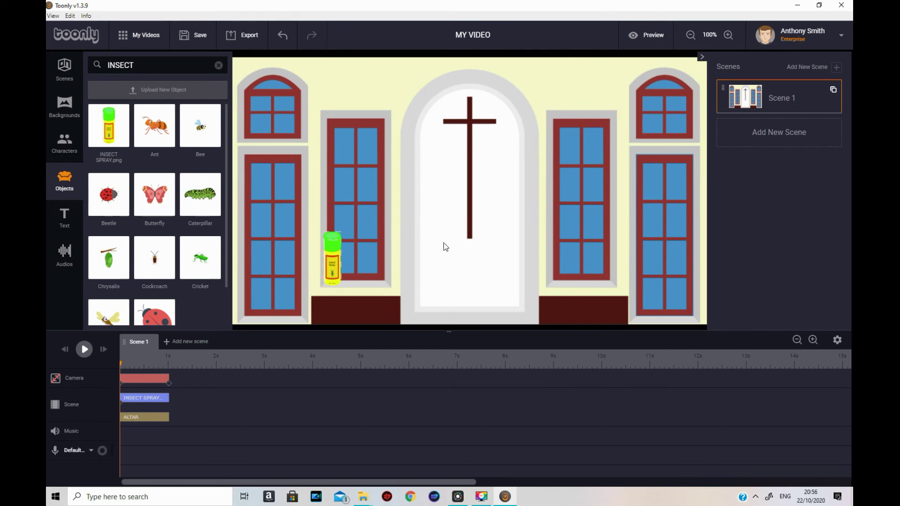
Step: Close Toonly without saving the changes and start Doodly from the Desktop folder
click(842, 5)
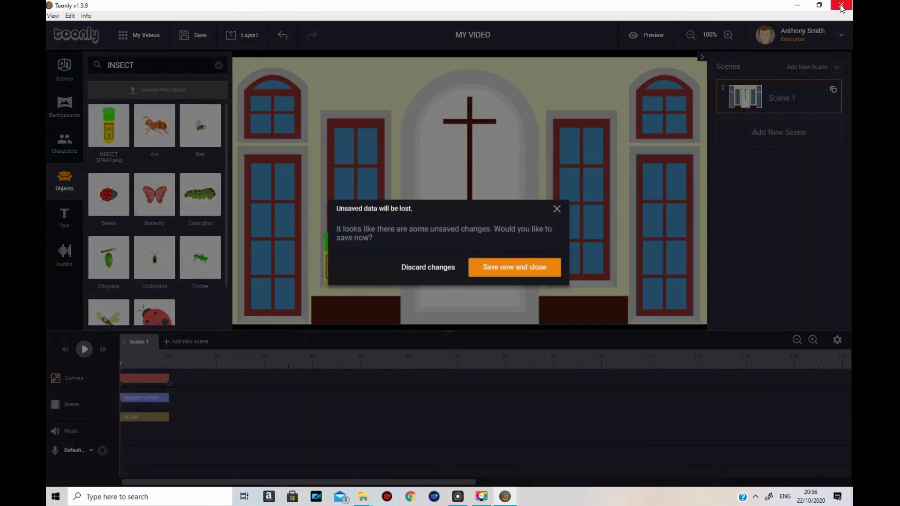
click(437, 279)
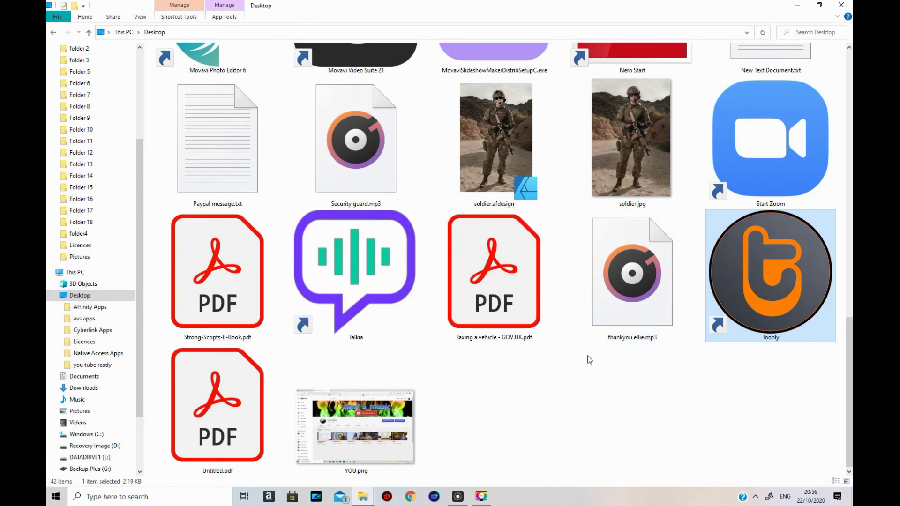
scroll(584, 357, up, 10)
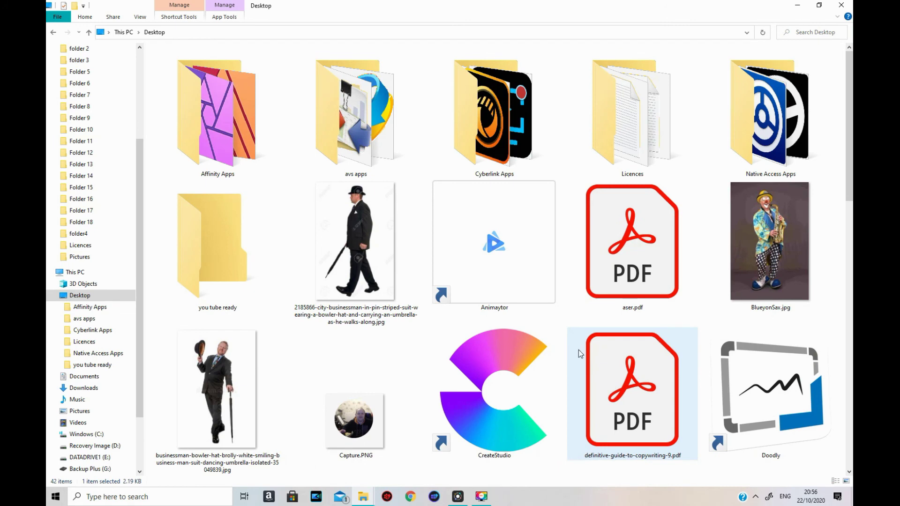
scroll(580, 351, down, 5)
click(782, 125)
double_click(782, 125)
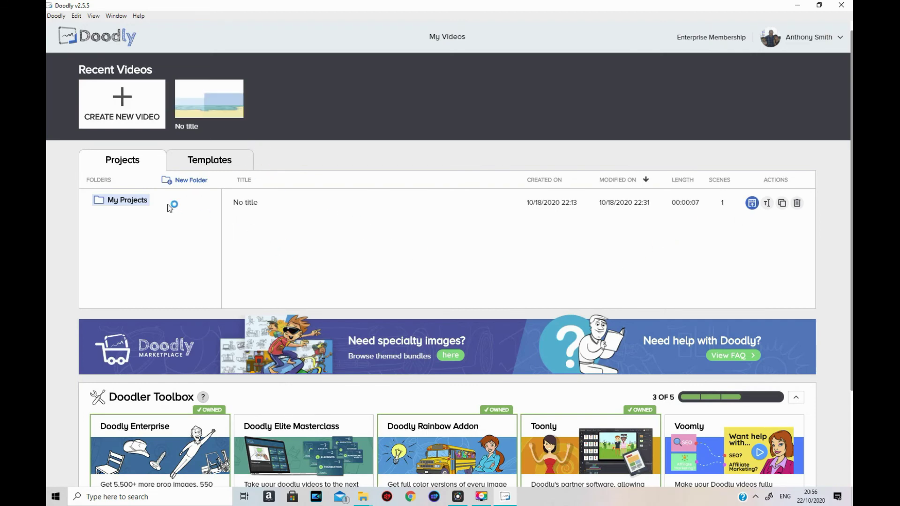
Step: Open the existing "No title" video from the My Projects folder for editing
click(125, 202)
click(247, 205)
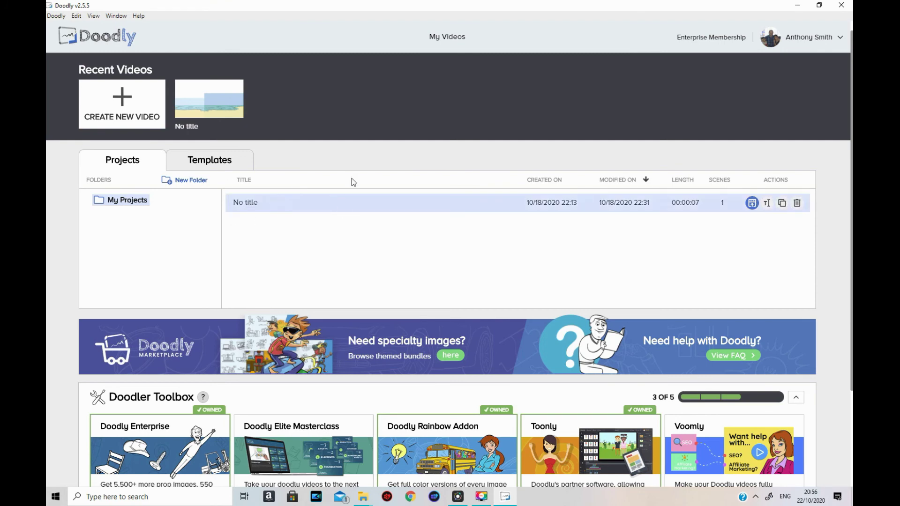
double_click(262, 203)
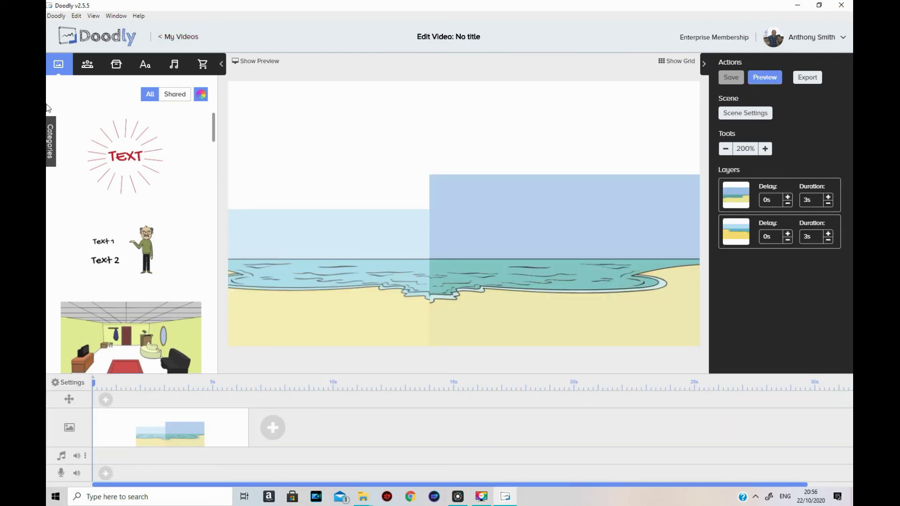
Step: Upload INSECT SPRAY.png from the Desktop as a new prop and add it to the beach scene
click(117, 67)
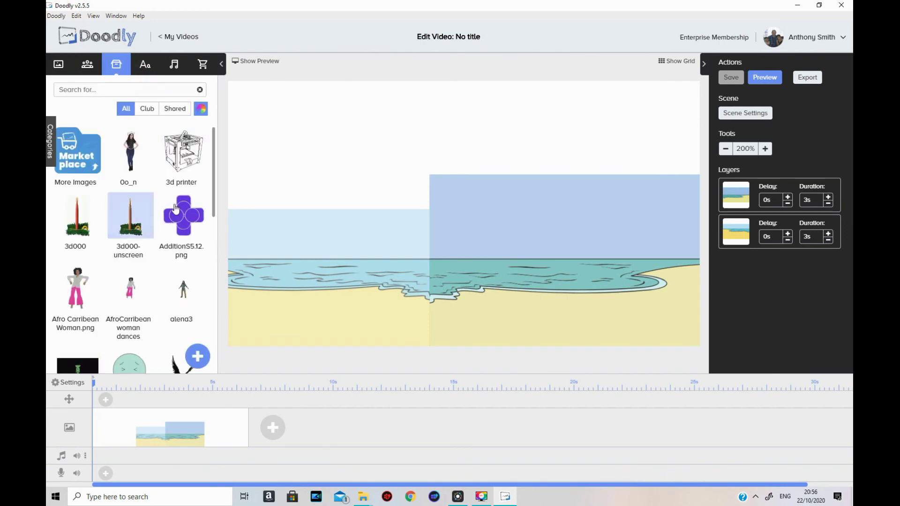
click(197, 355)
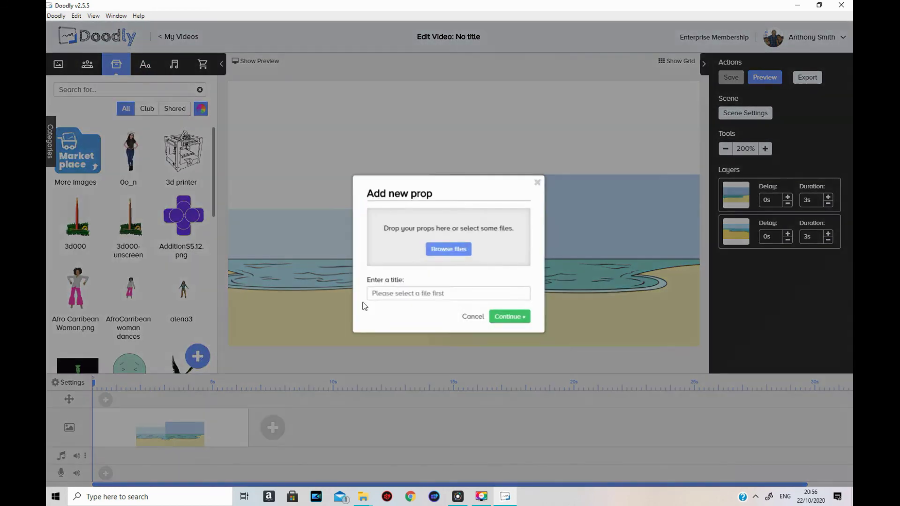
click(457, 253)
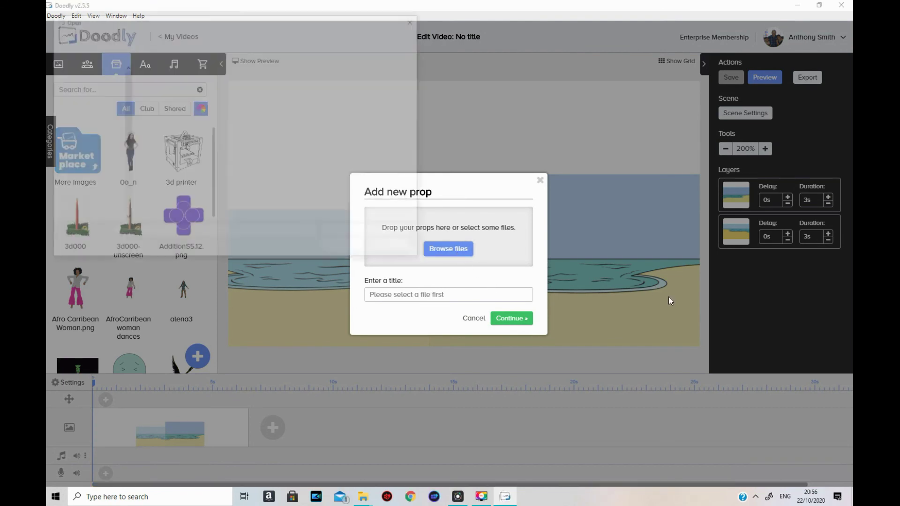
click(127, 36)
scroll(302, 127, up, 1)
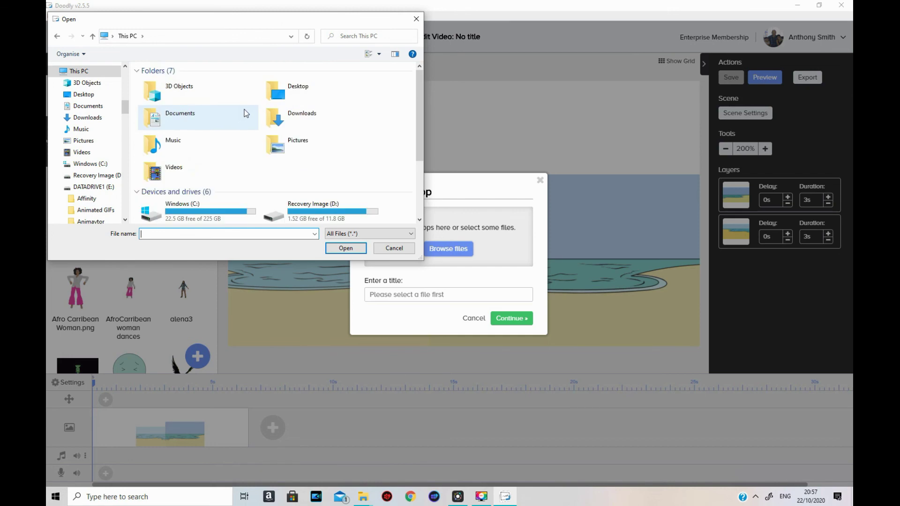
double_click(271, 92)
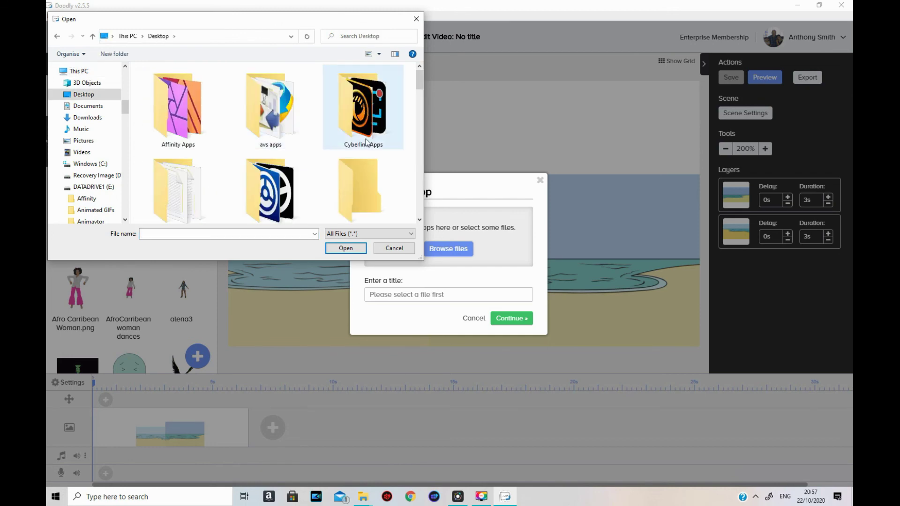
scroll(348, 167, down, 5)
scroll(321, 153, down, 3)
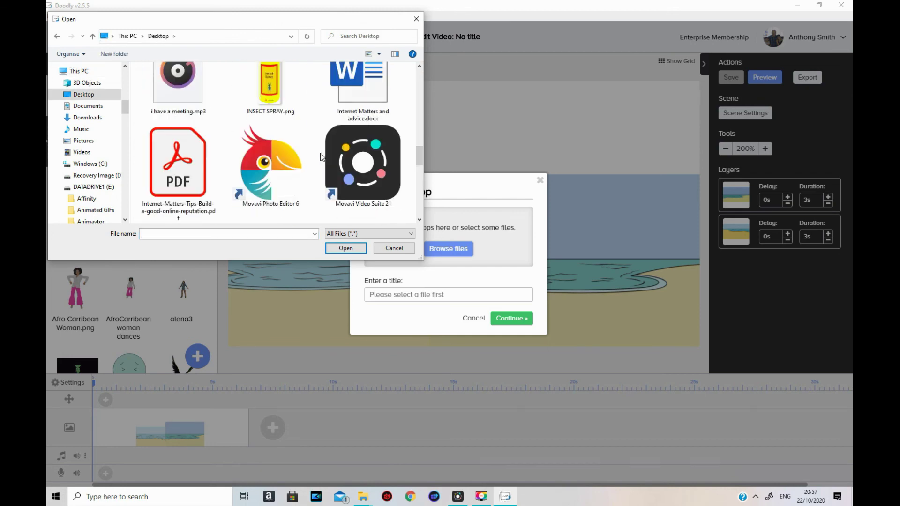
click(281, 94)
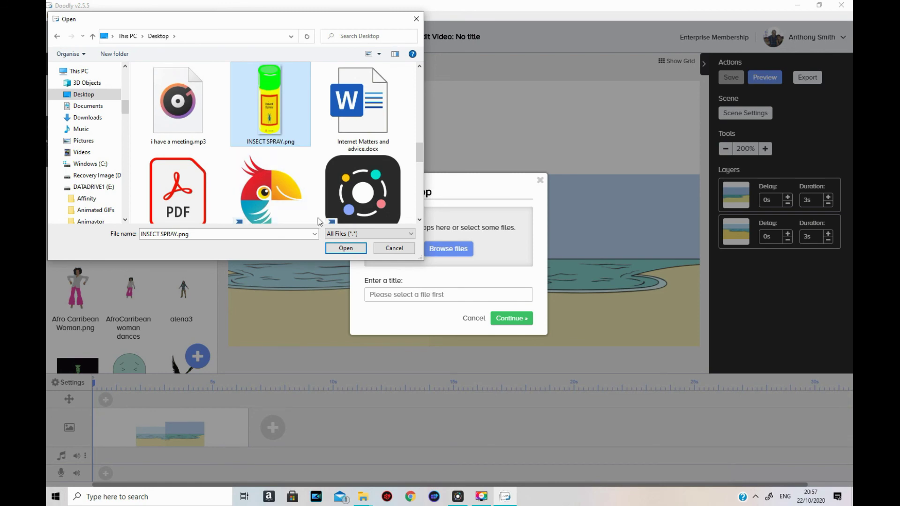
click(342, 248)
click(515, 383)
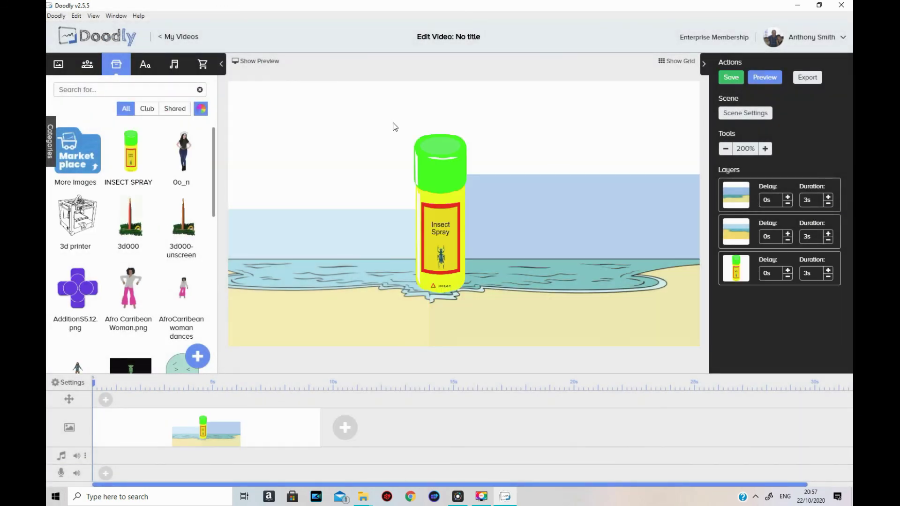
Step: Scale the spray can down and stand it on the sea horizon over the paler beach background
mouse_move(450, 126)
mouse_down()
mouse_move(372, 128)
mouse_move(390, 110)
mouse_move(375, 126)
mouse_move(382, 151)
mouse_up()
click(500, 145)
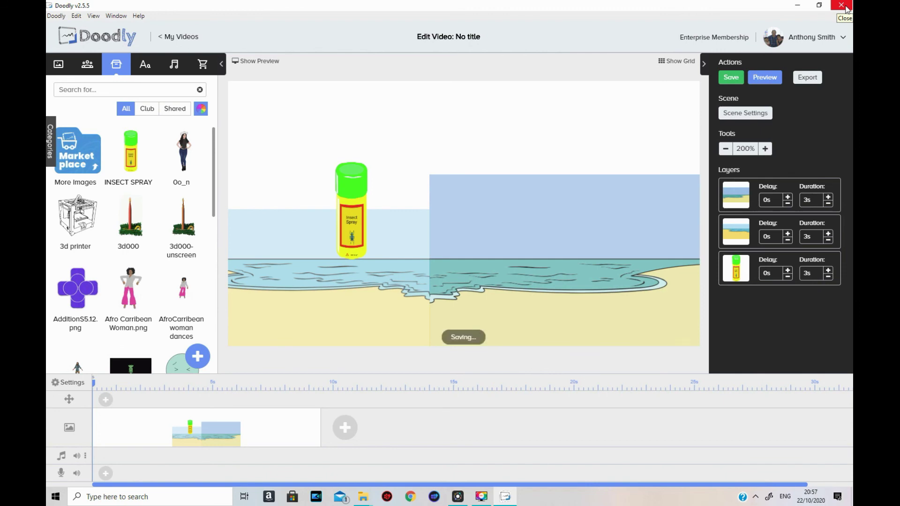
Step: Close Doodly and discard the unsaved changes to the video
click(846, 6)
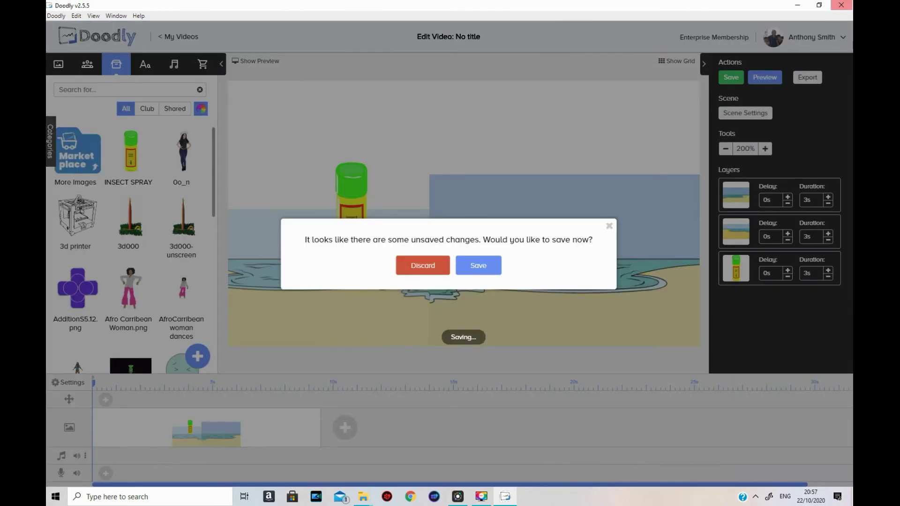
click(421, 264)
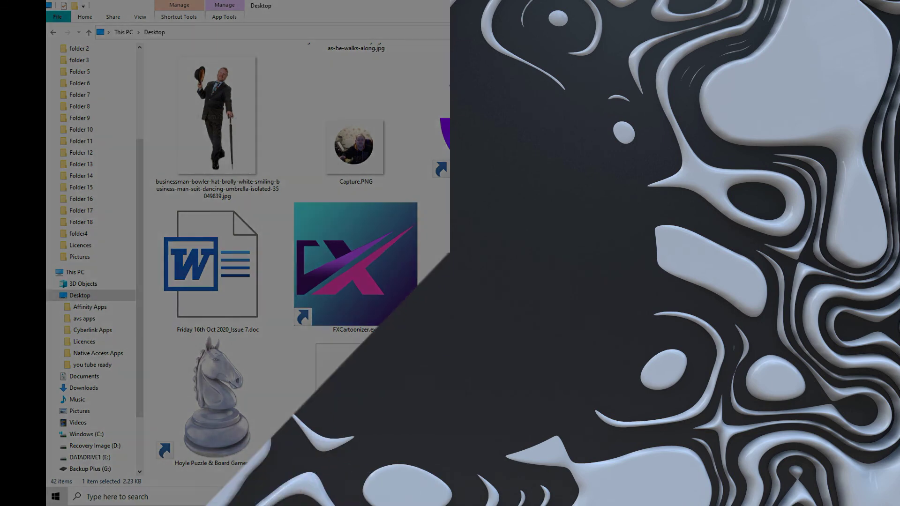